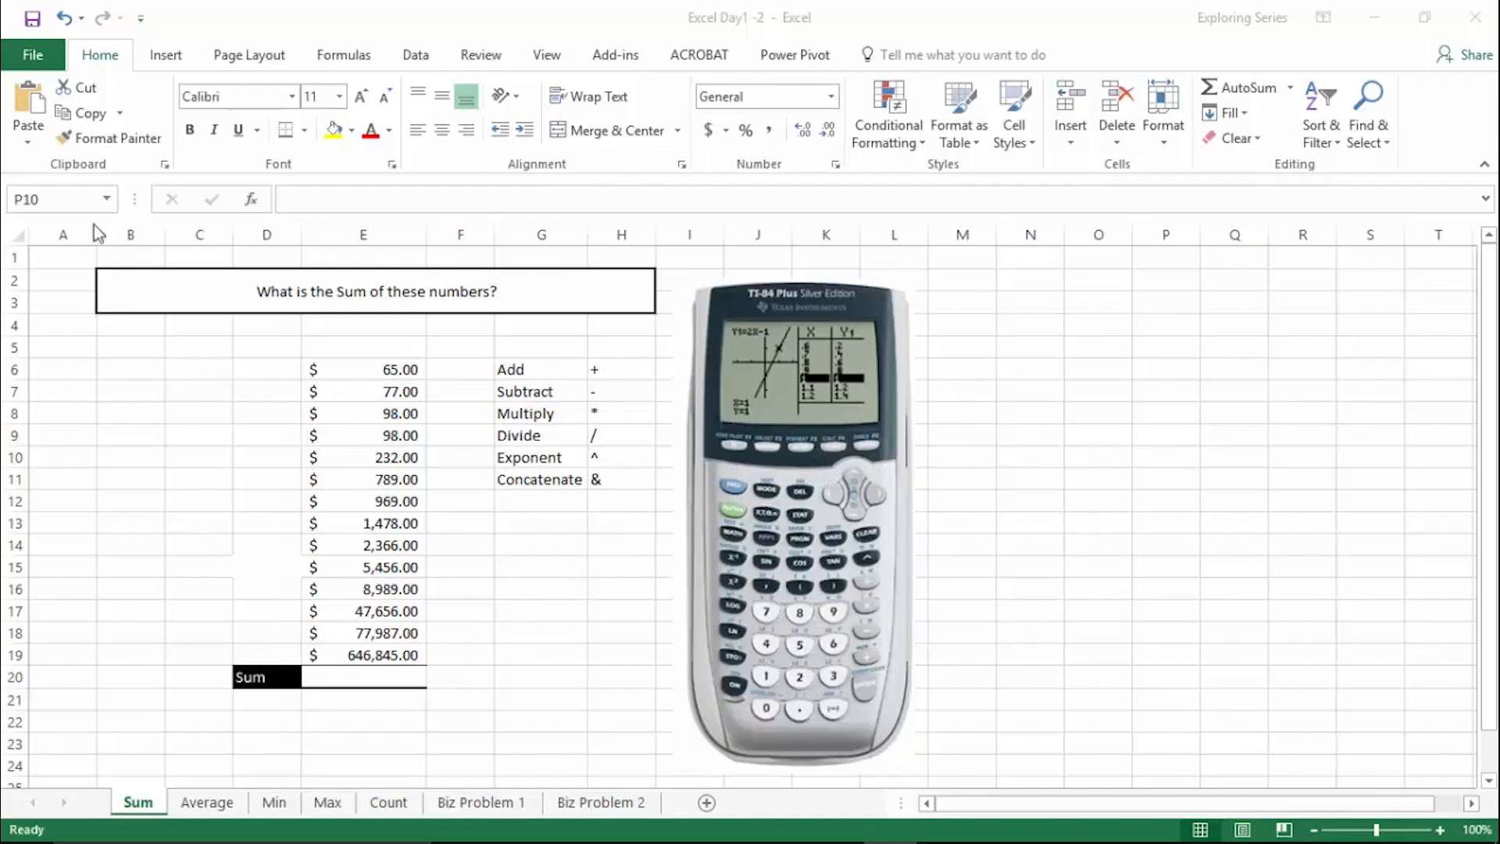
- Examine the function library's categories, including the Financial, Logical, Text, Date & Time and Statistical functions
{"action": "left_click", "coordinate": [354, 54]}
{"action": "left_click", "coordinate": [357, 56]}
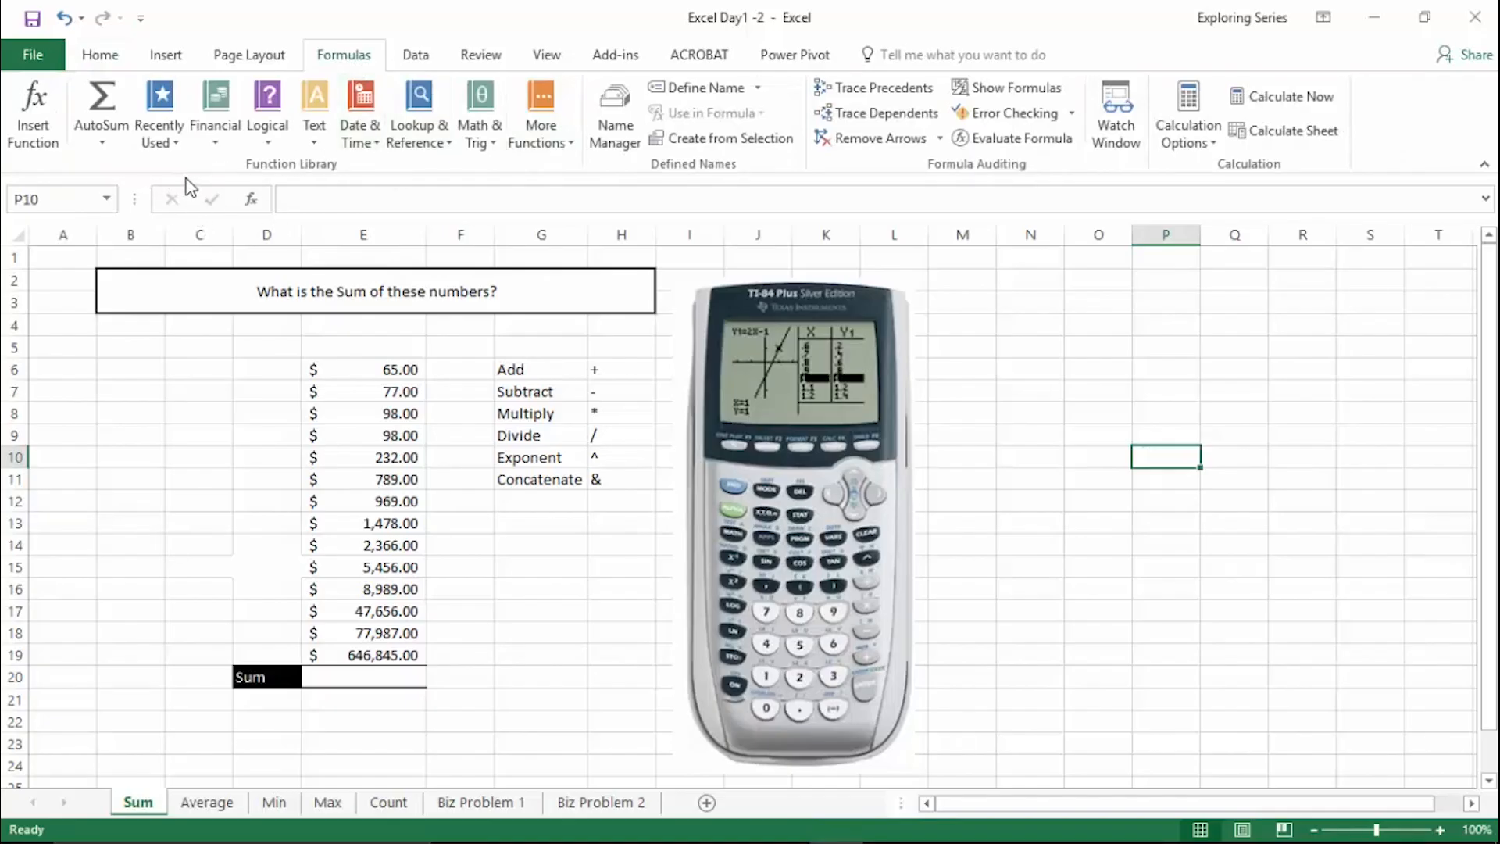
{"action": "left_click", "coordinate": [223, 150]}
{"action": "left_click", "coordinate": [277, 138]}
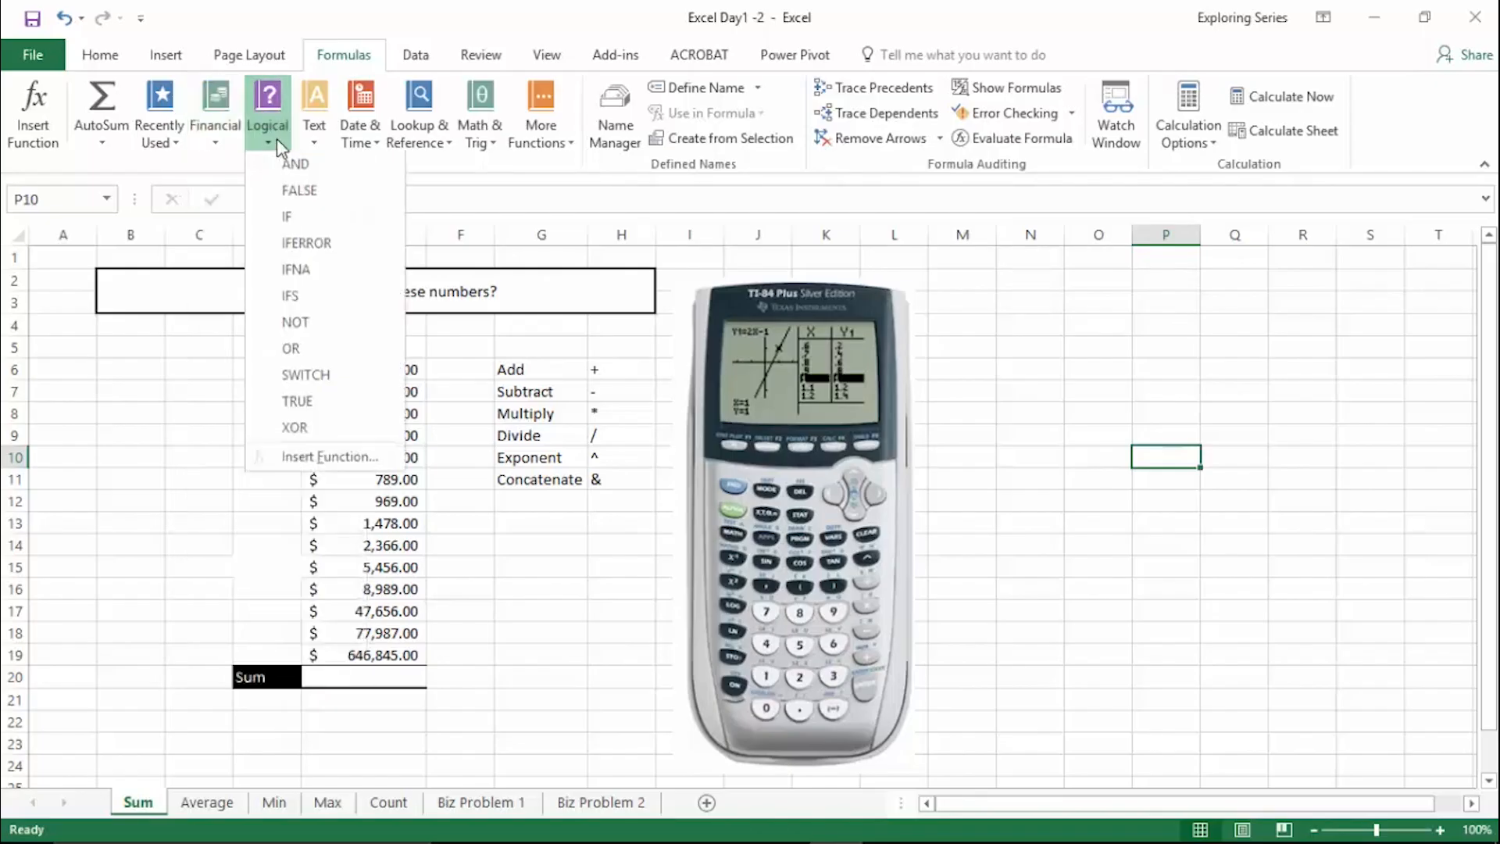
{"action": "left_click", "coordinate": [313, 139]}
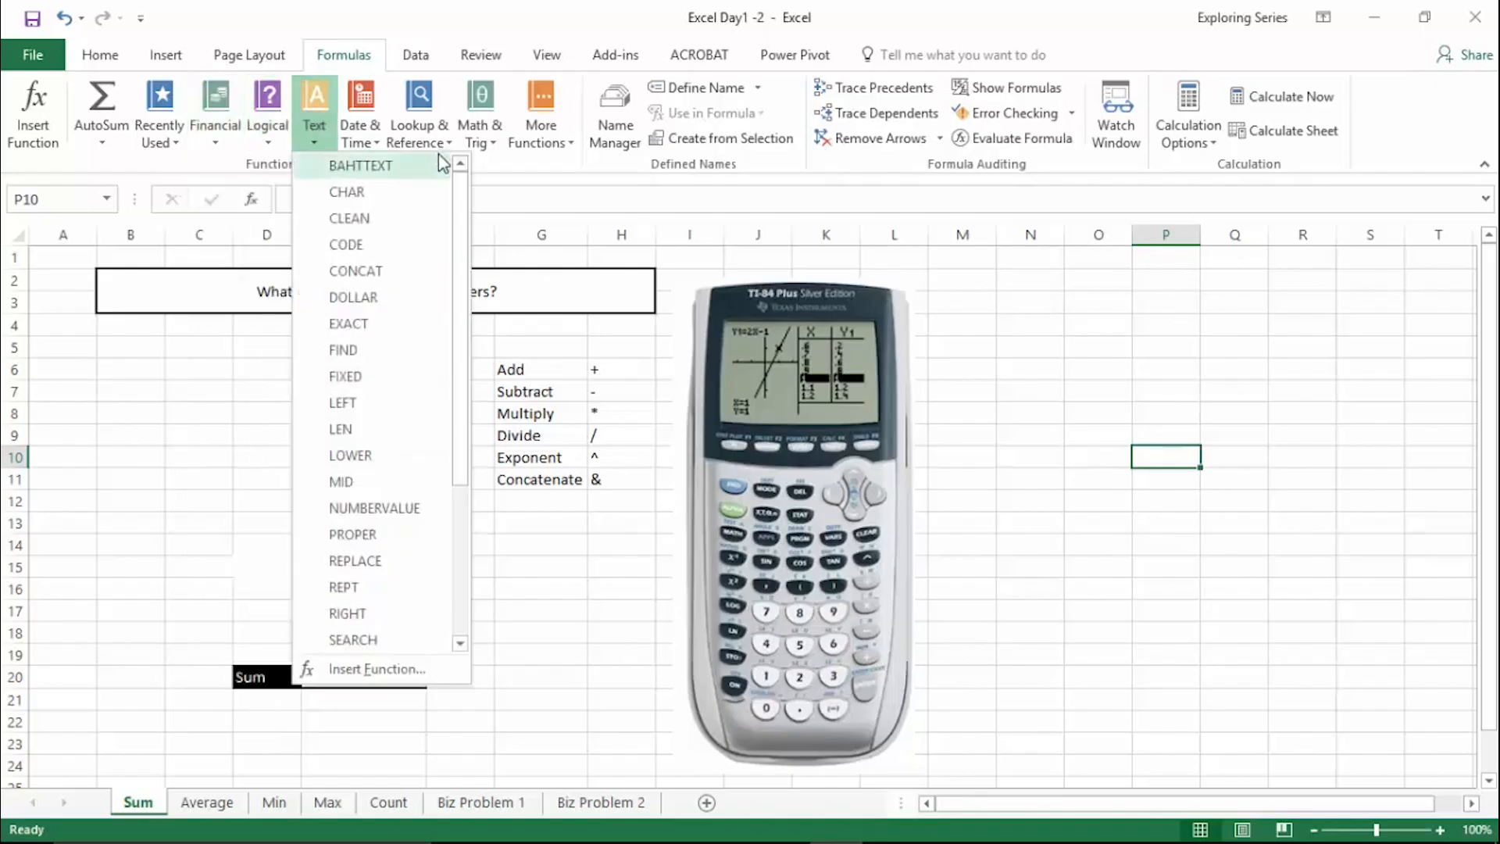
{"action": "left_click", "coordinate": [359, 137]}
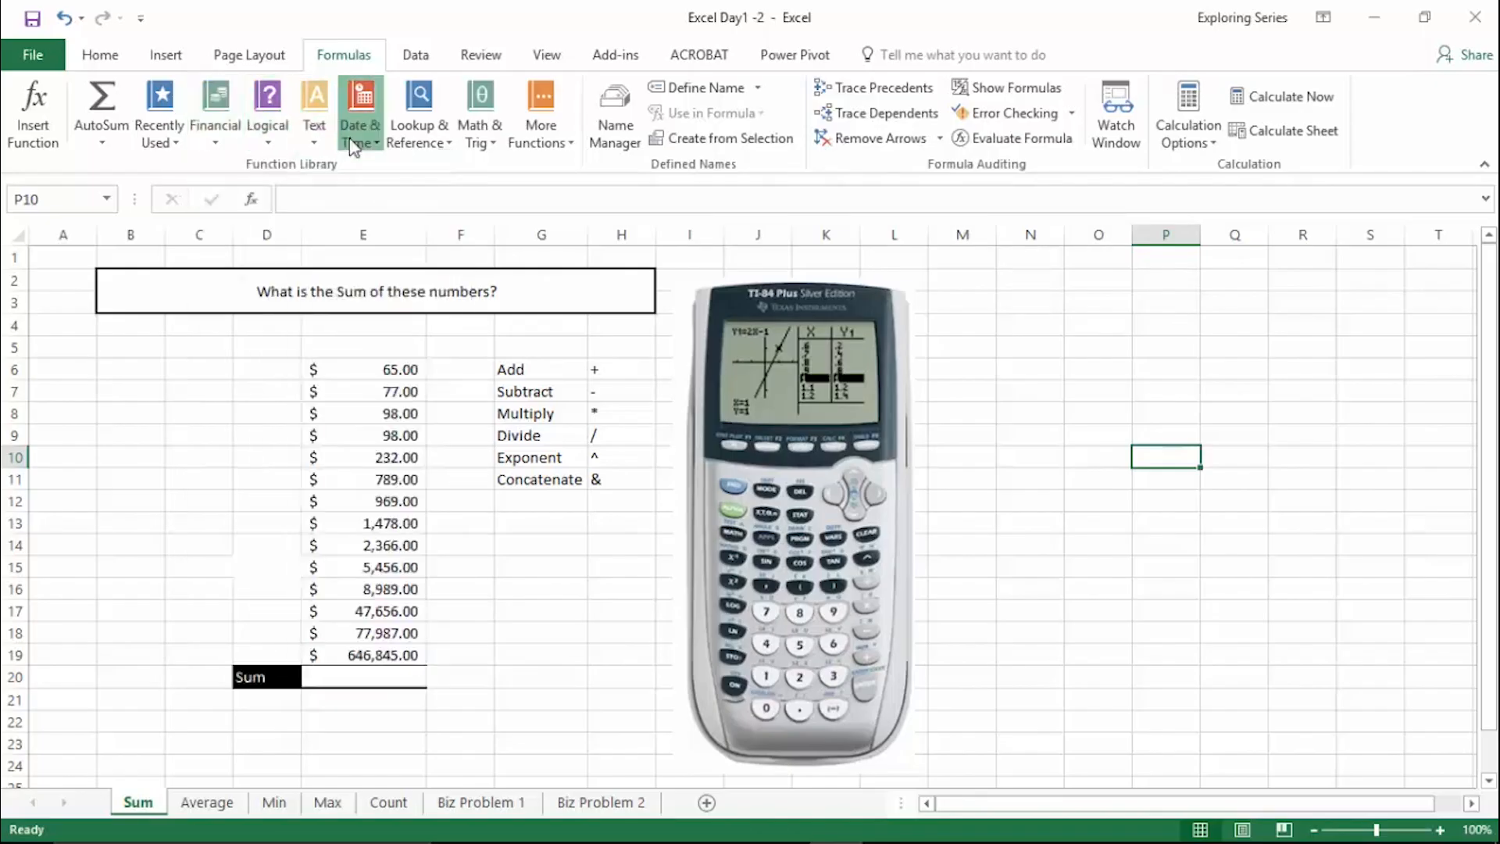
{"action": "left_click", "coordinate": [544, 141]}
{"action": "mouse_move", "coordinate": [617, 178]}
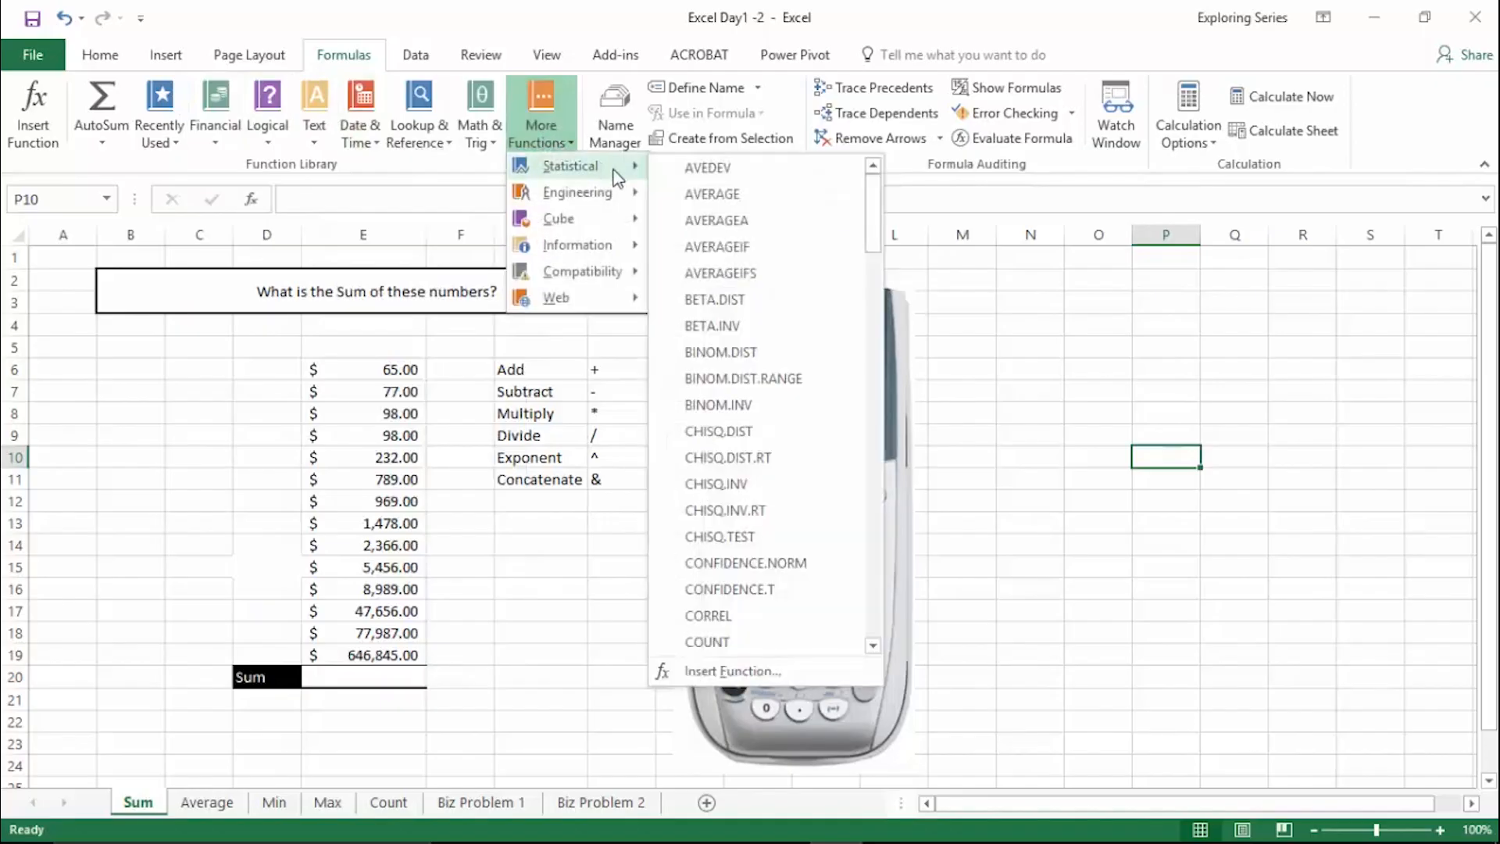
{"action": "left_click", "coordinate": [218, 140]}
{"action": "mouse_move", "coordinate": [250, 170]}
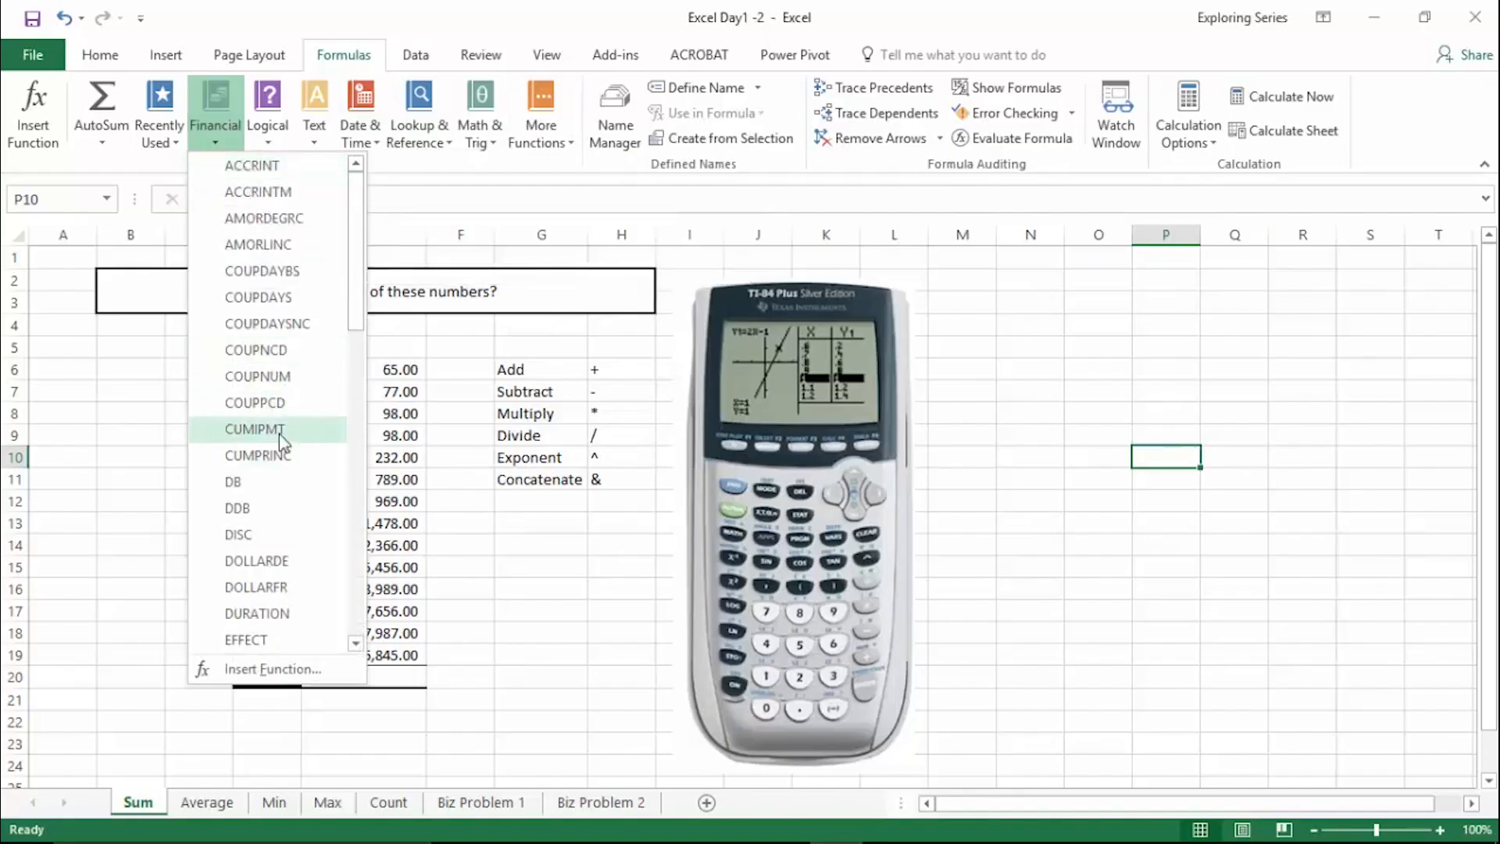
{"action": "mouse_move", "coordinate": [327, 436]}
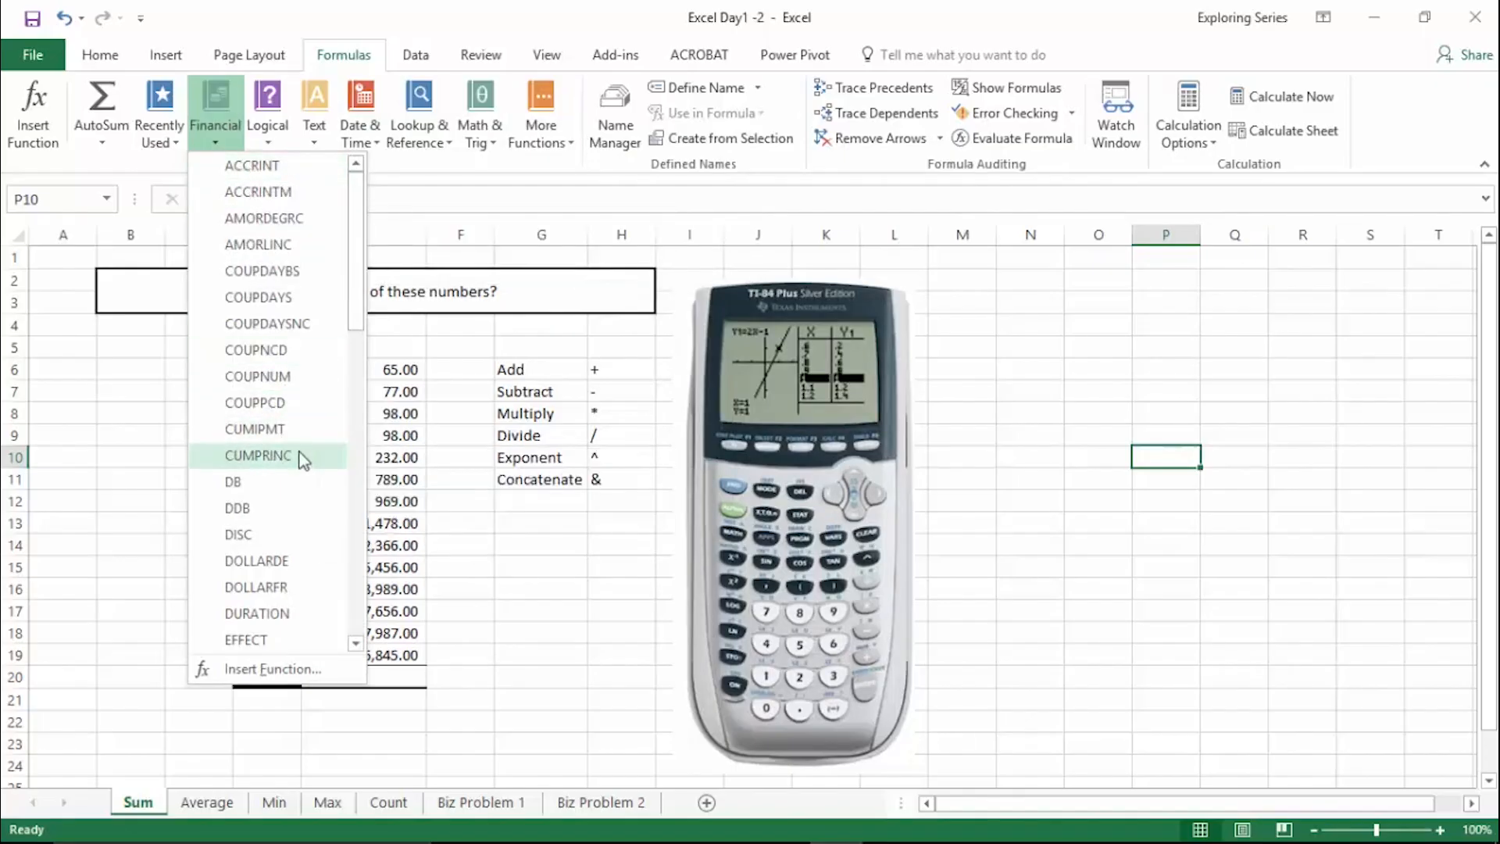
{"action": "left_click", "coordinate": [586, 624]}
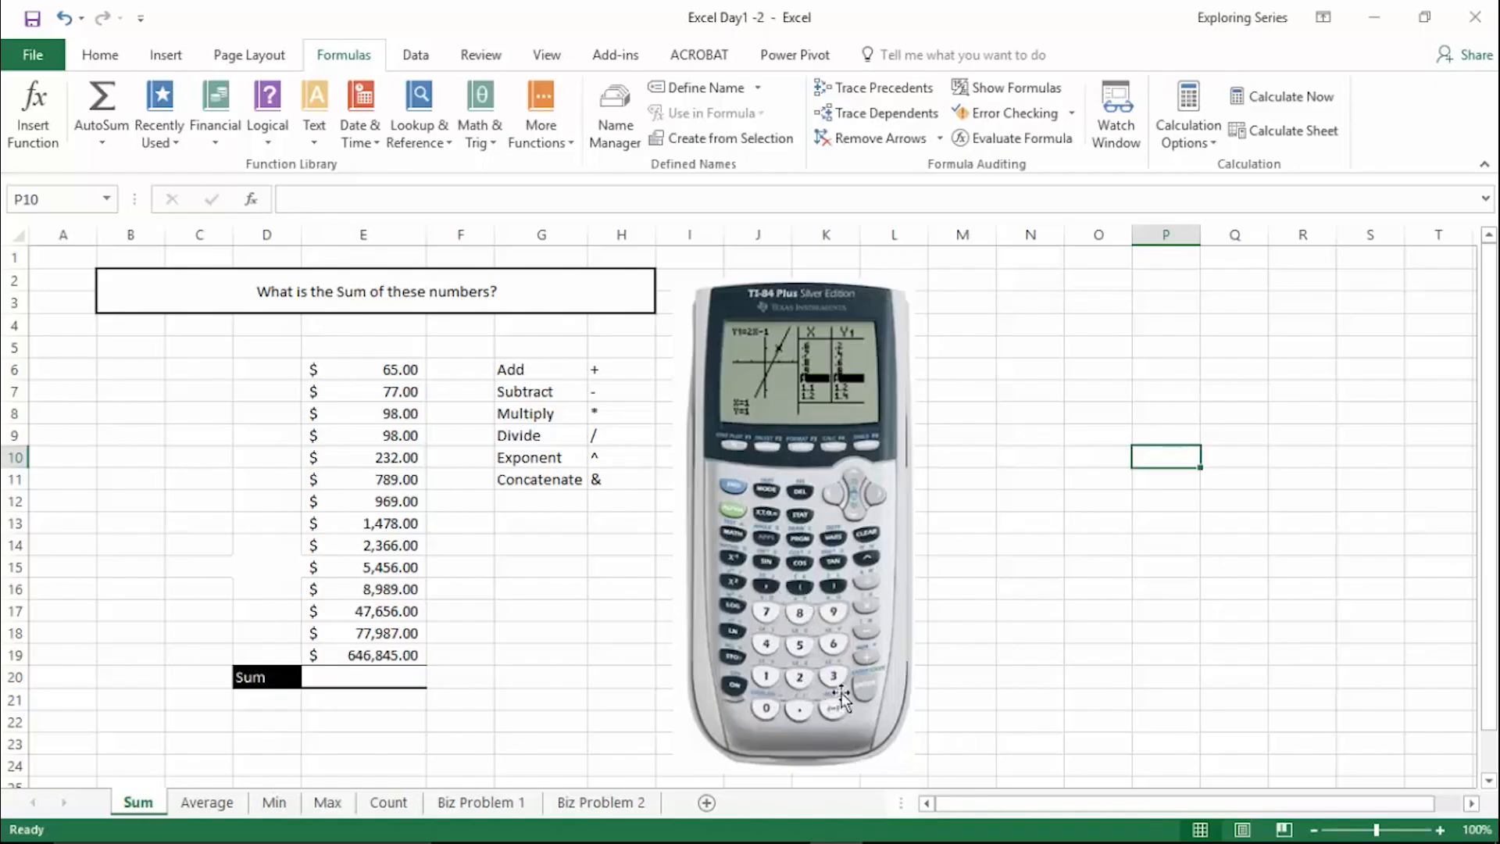
- Enter 2+2 without an equals sign in cell N11 and clear the cell
{"action": "left_click", "coordinate": [1056, 478]}
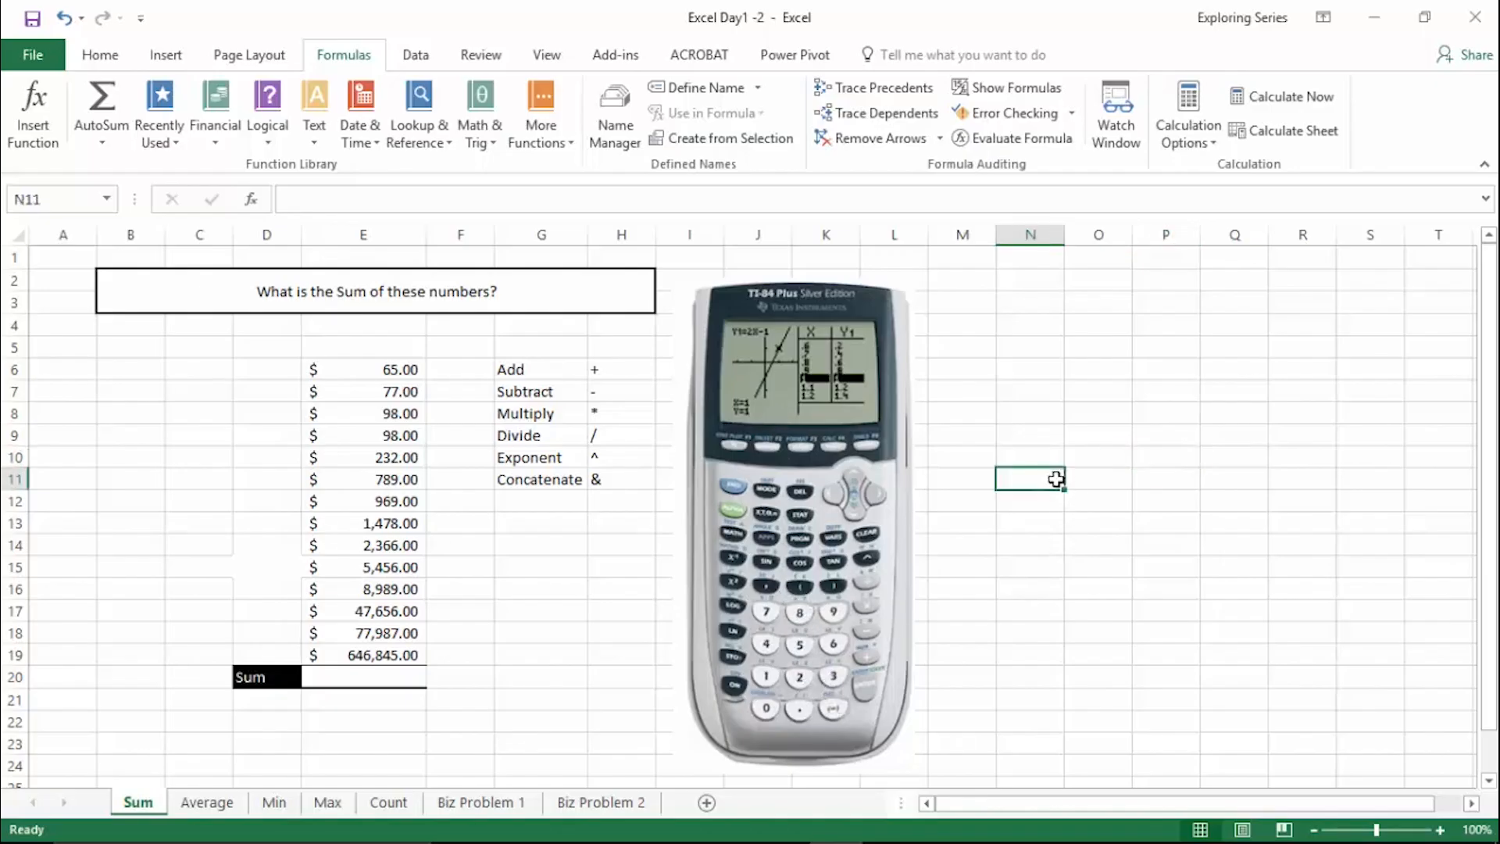
{"action": "type", "text": "2+2"}
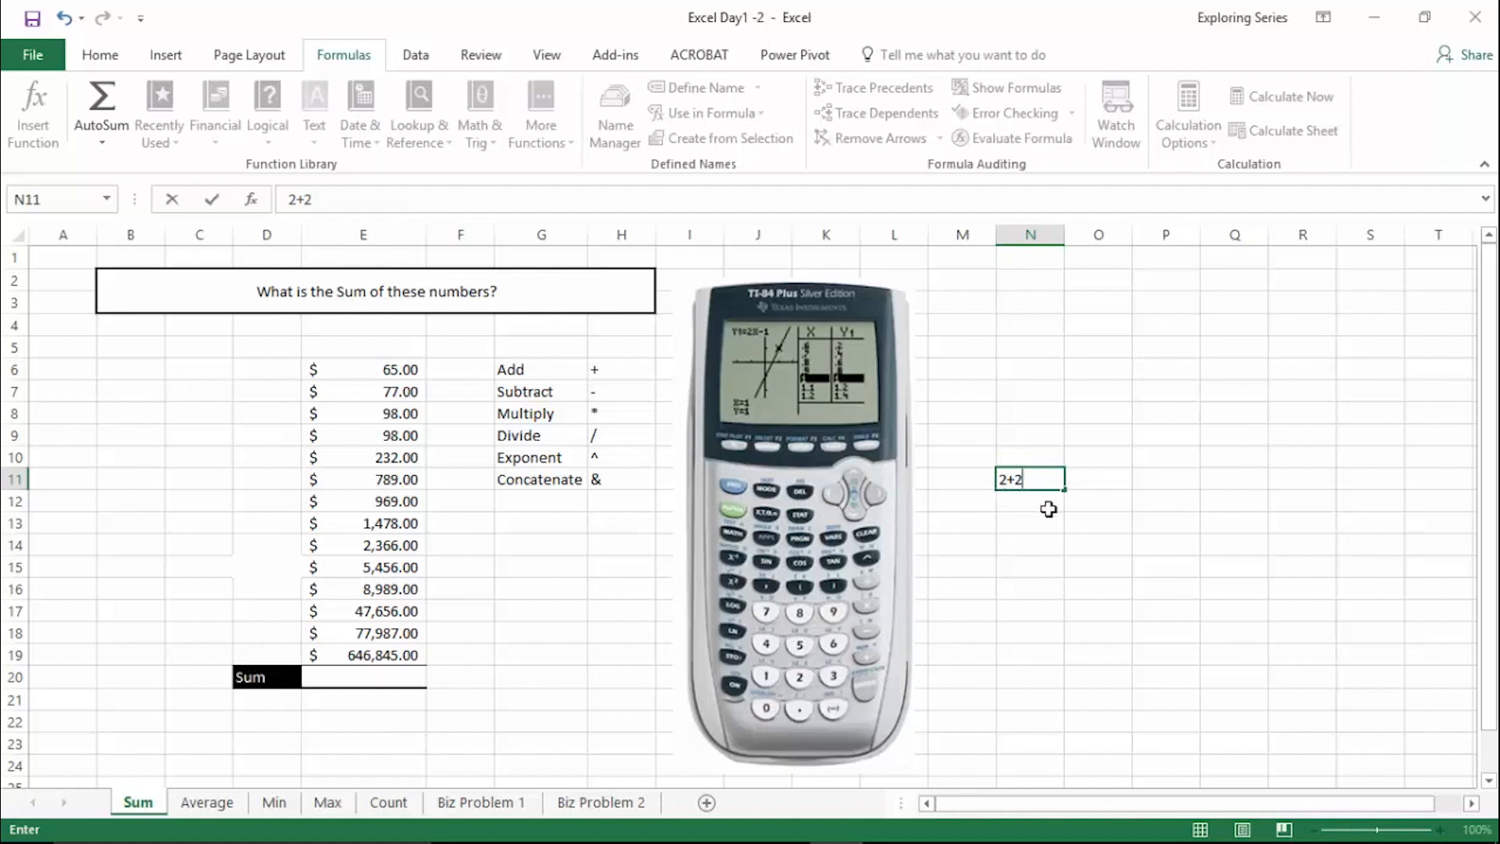
{"action": "key", "text": "Return"}
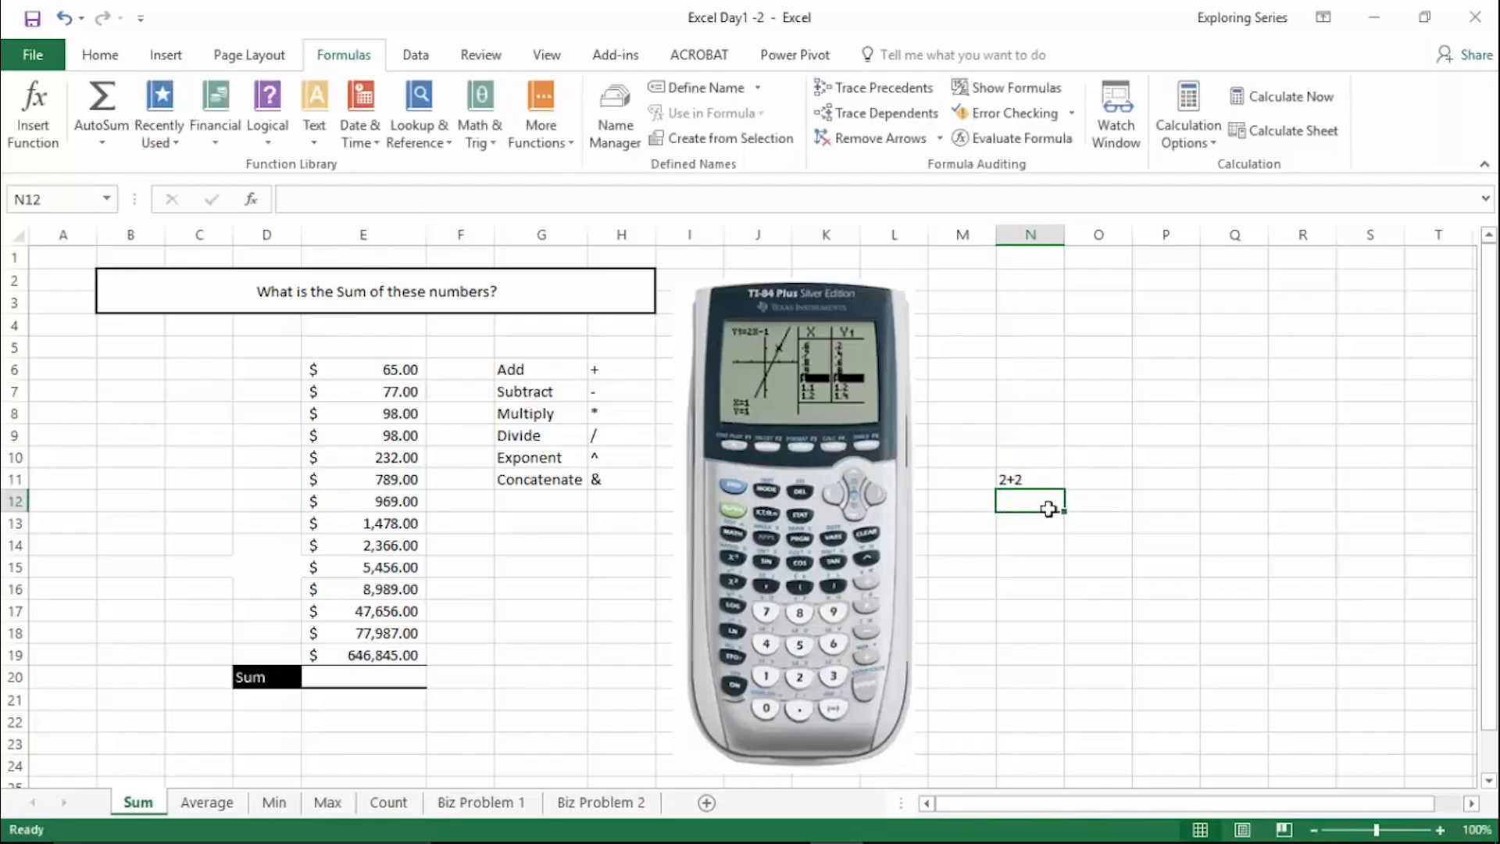
{"action": "key", "text": "Up"}
{"action": "key", "text": "Delete"}
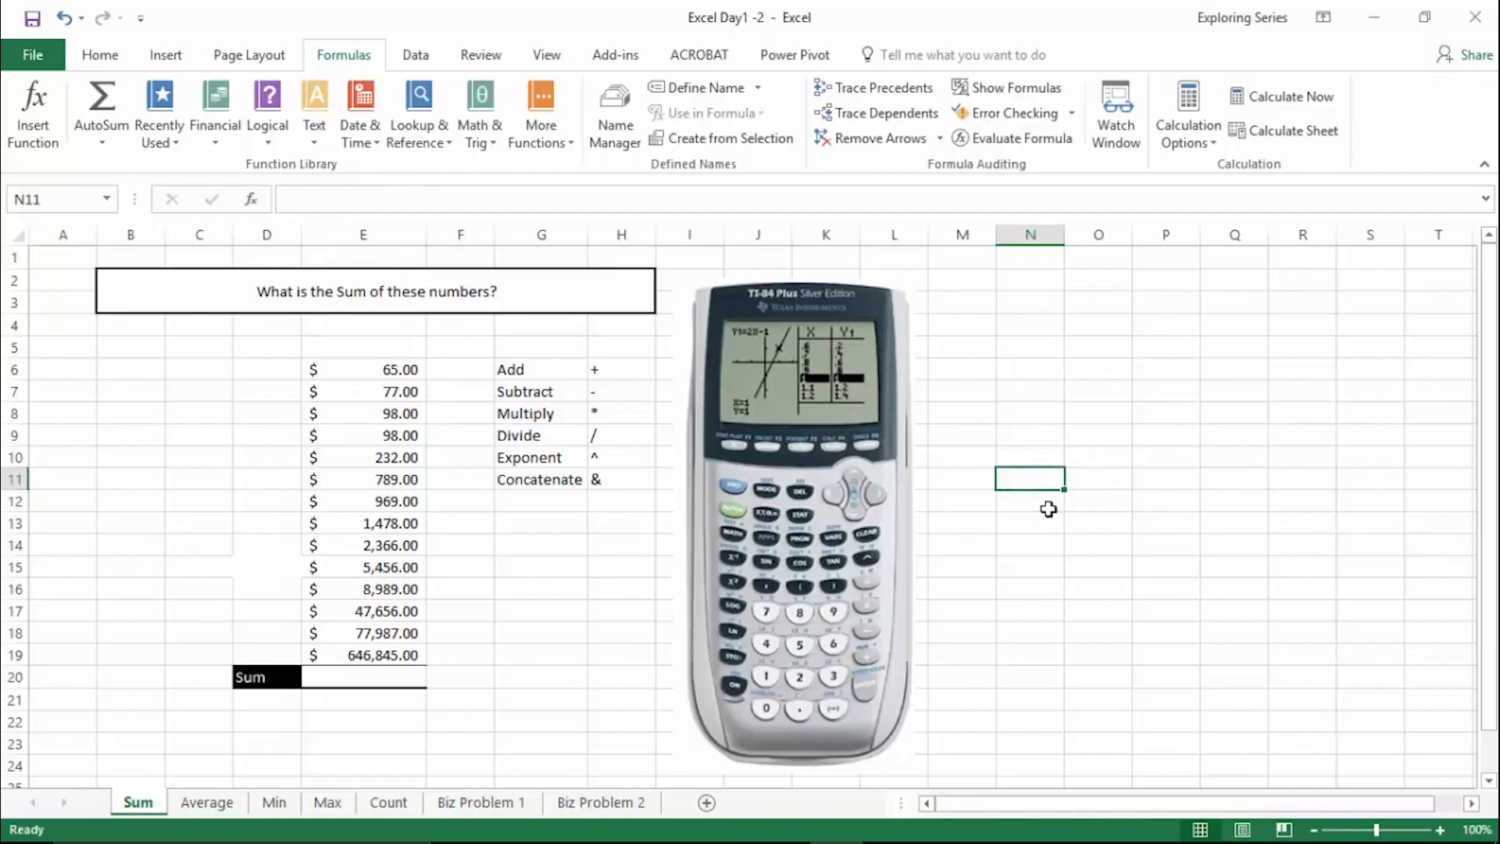
- Enter the formula =2+2 in cell N11
{"action": "type", "text": "="}
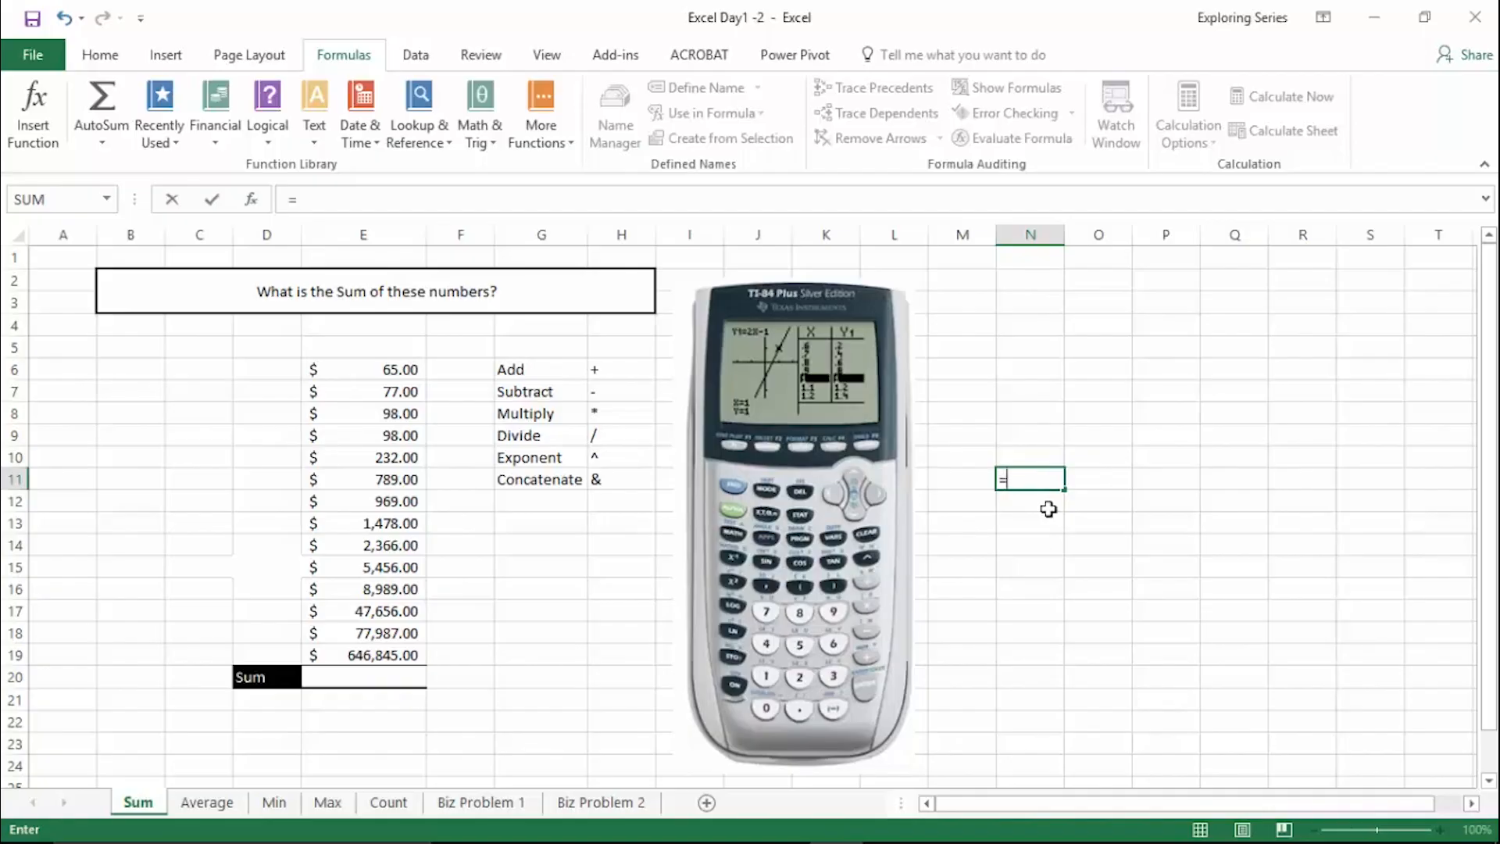
{"action": "type", "text": "2+2"}
{"action": "key", "text": "Return"}
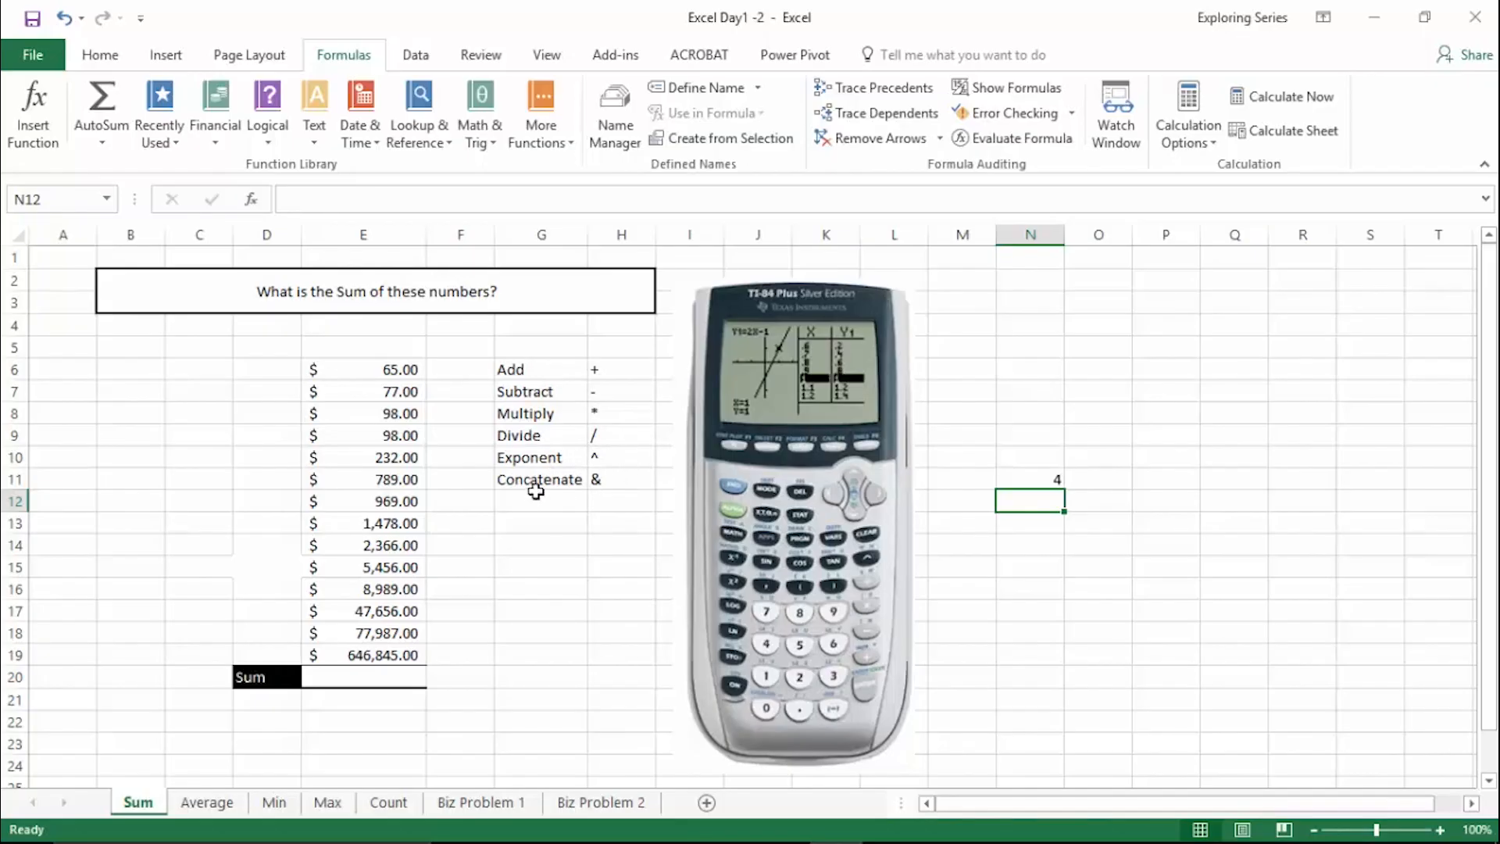
- Highlight the Concatenate operator entry, and enter a first name in cell N11 and a last name in N12
{"action": "left_click_drag", "start_coordinate": [540, 483], "coordinate": [600, 481]}
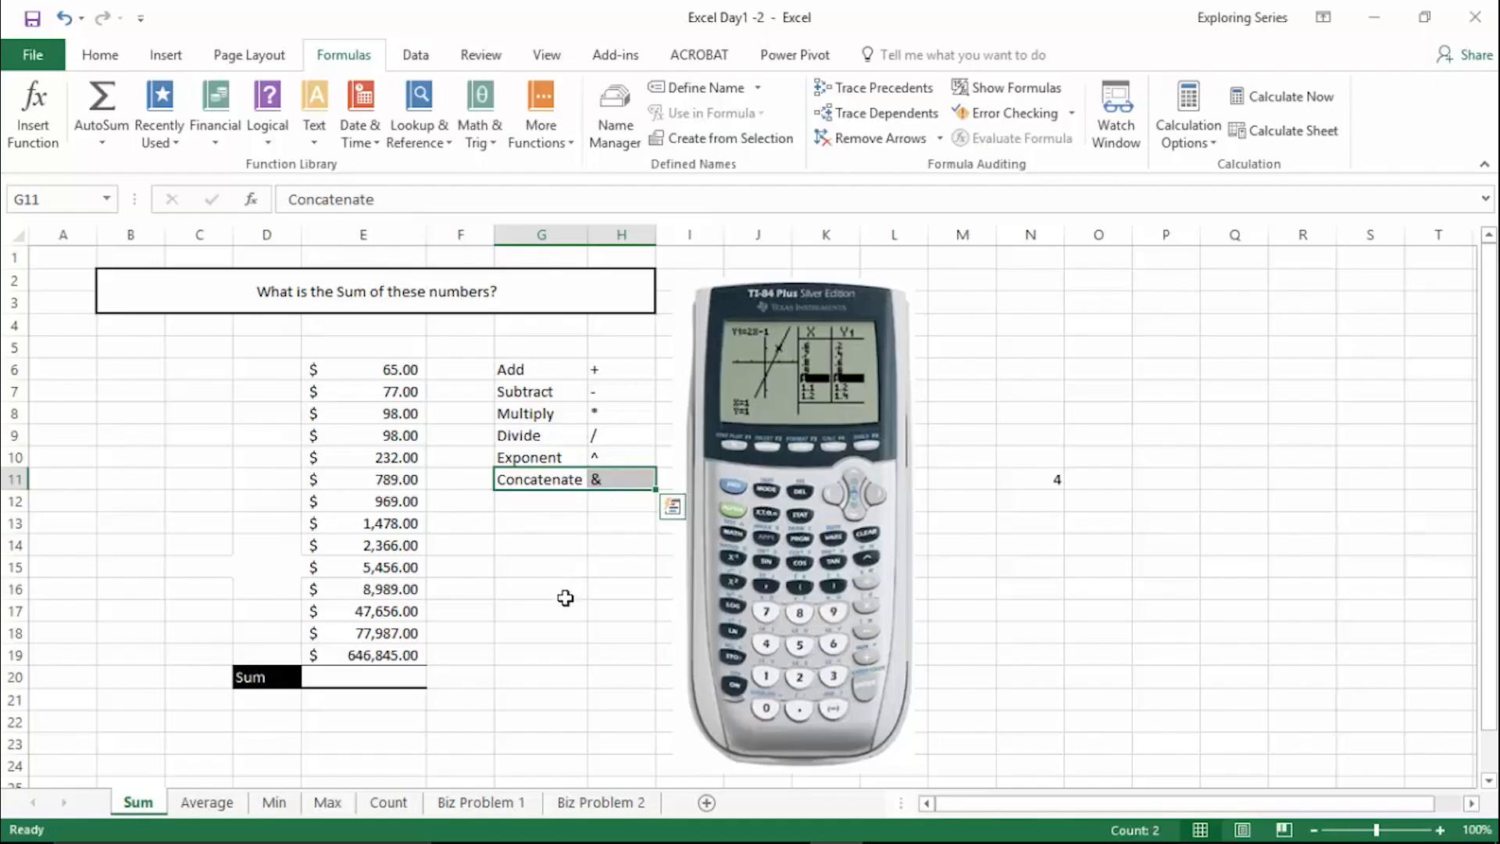
{"action": "left_click", "coordinate": [1050, 479]}
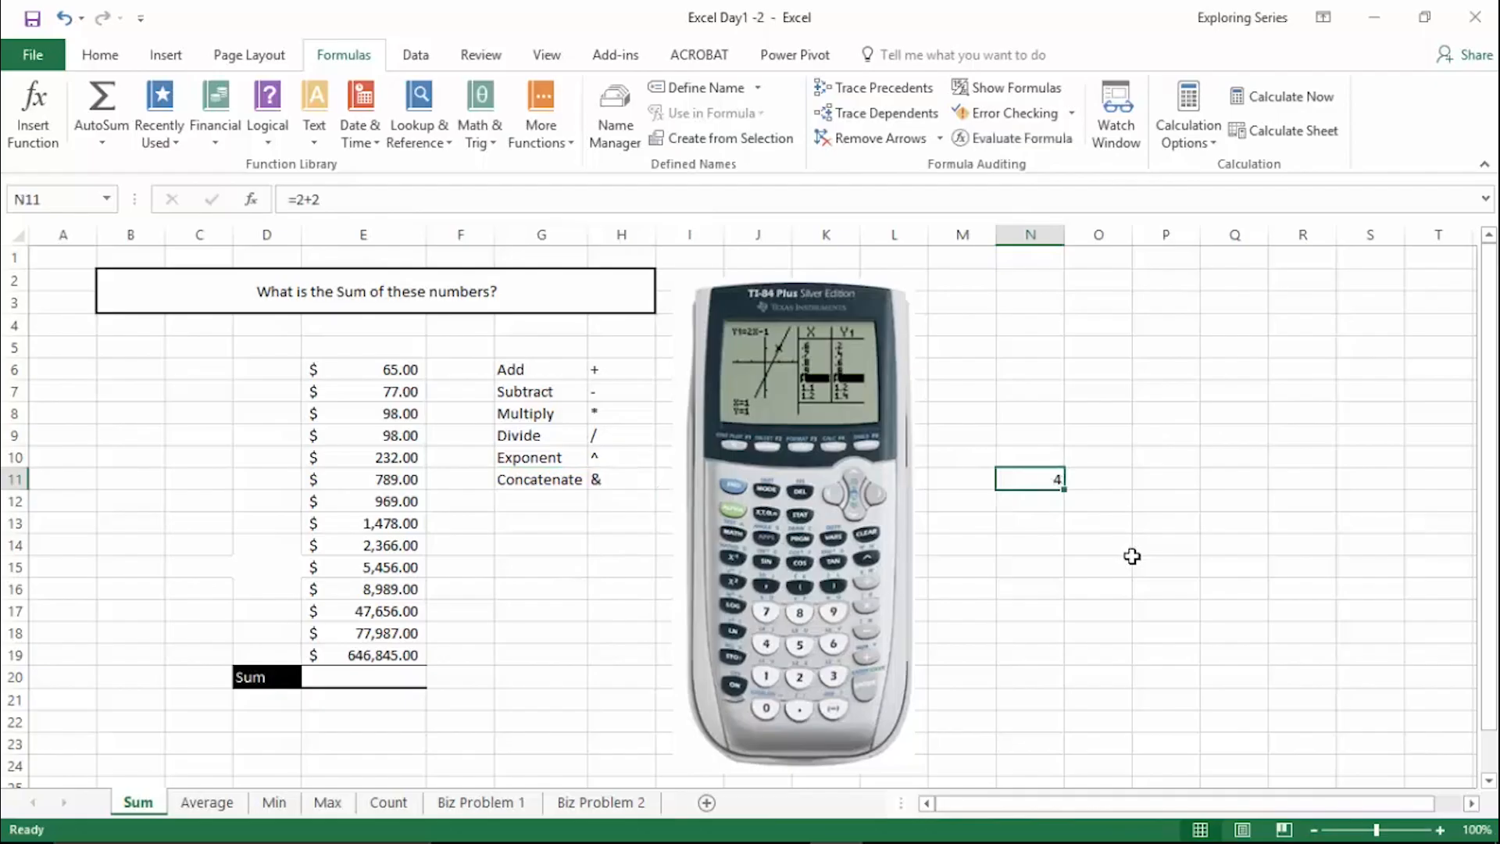
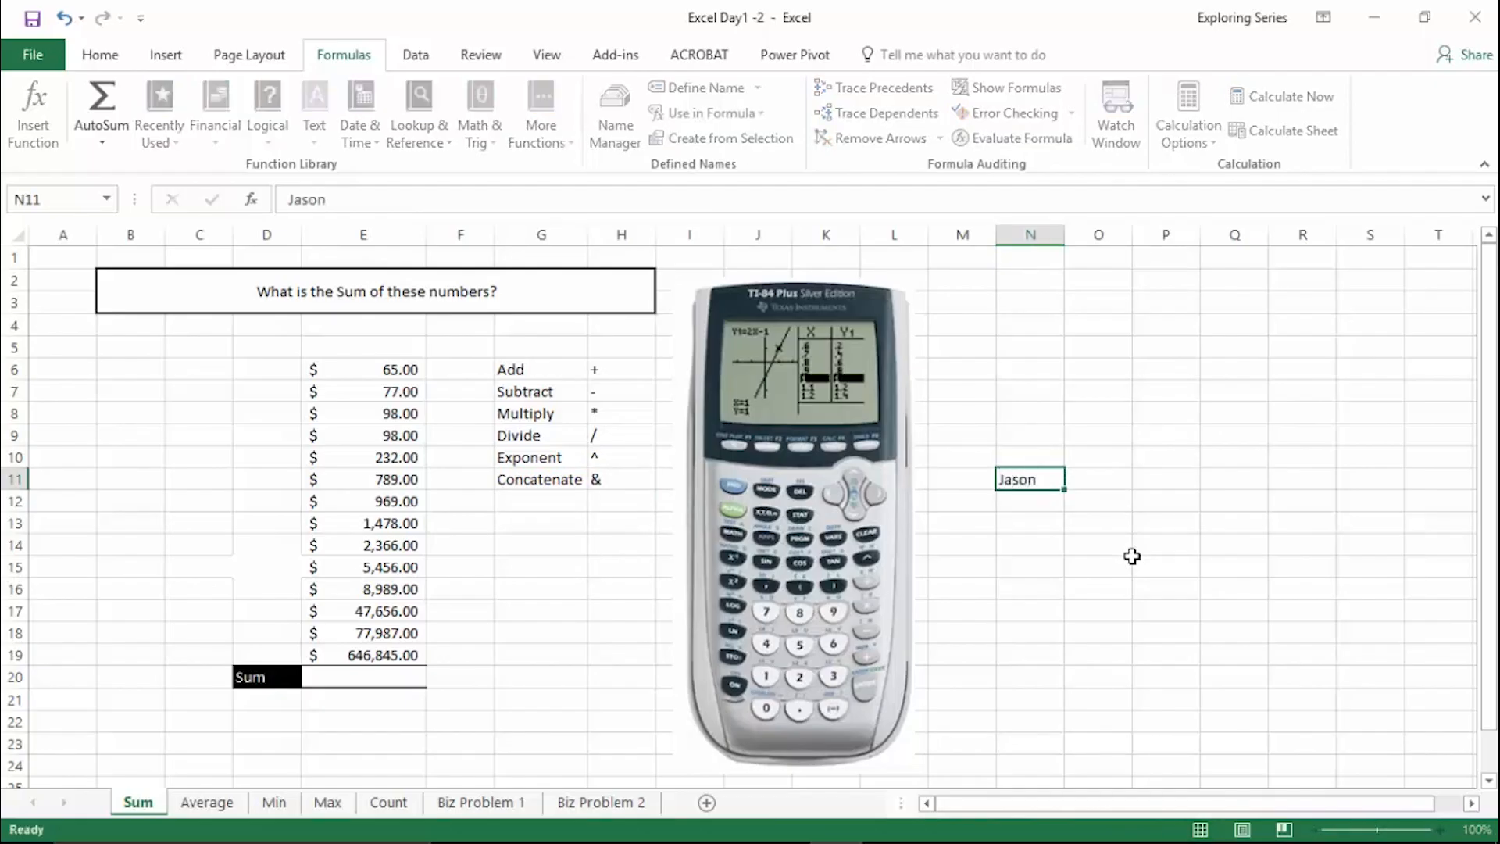
{"action": "key", "text": "Return"}
{"action": "key", "text": "Return"}
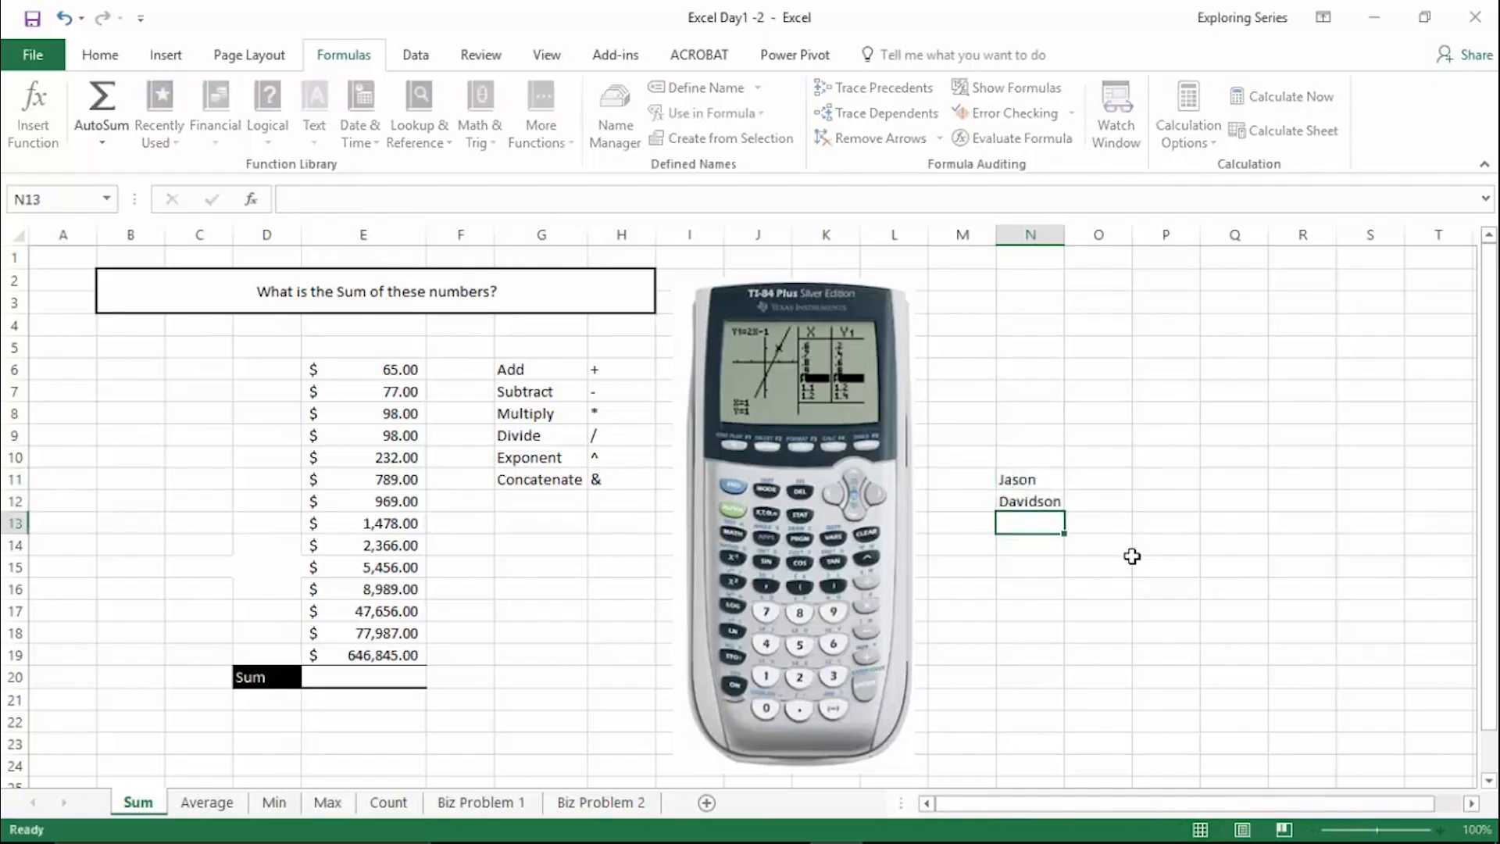
- Try to combine the two names in cell N13 with the formula =N11+N12
{"action": "type", "text": "="}
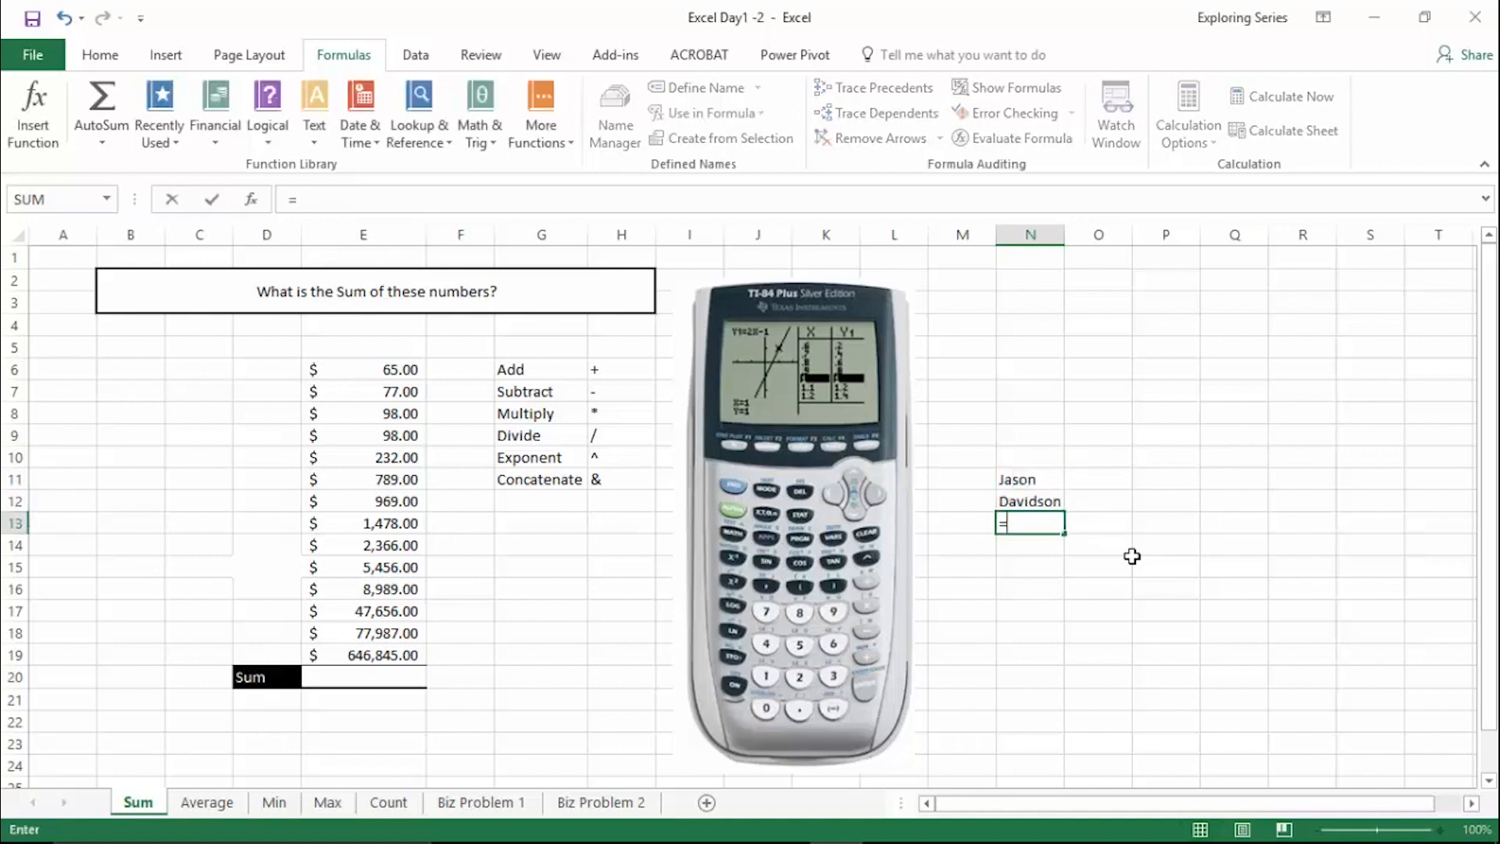
{"action": "left_click", "coordinate": [1019, 479]}
{"action": "type", "text": "+"}
{"action": "left_click", "coordinate": [1040, 497]}
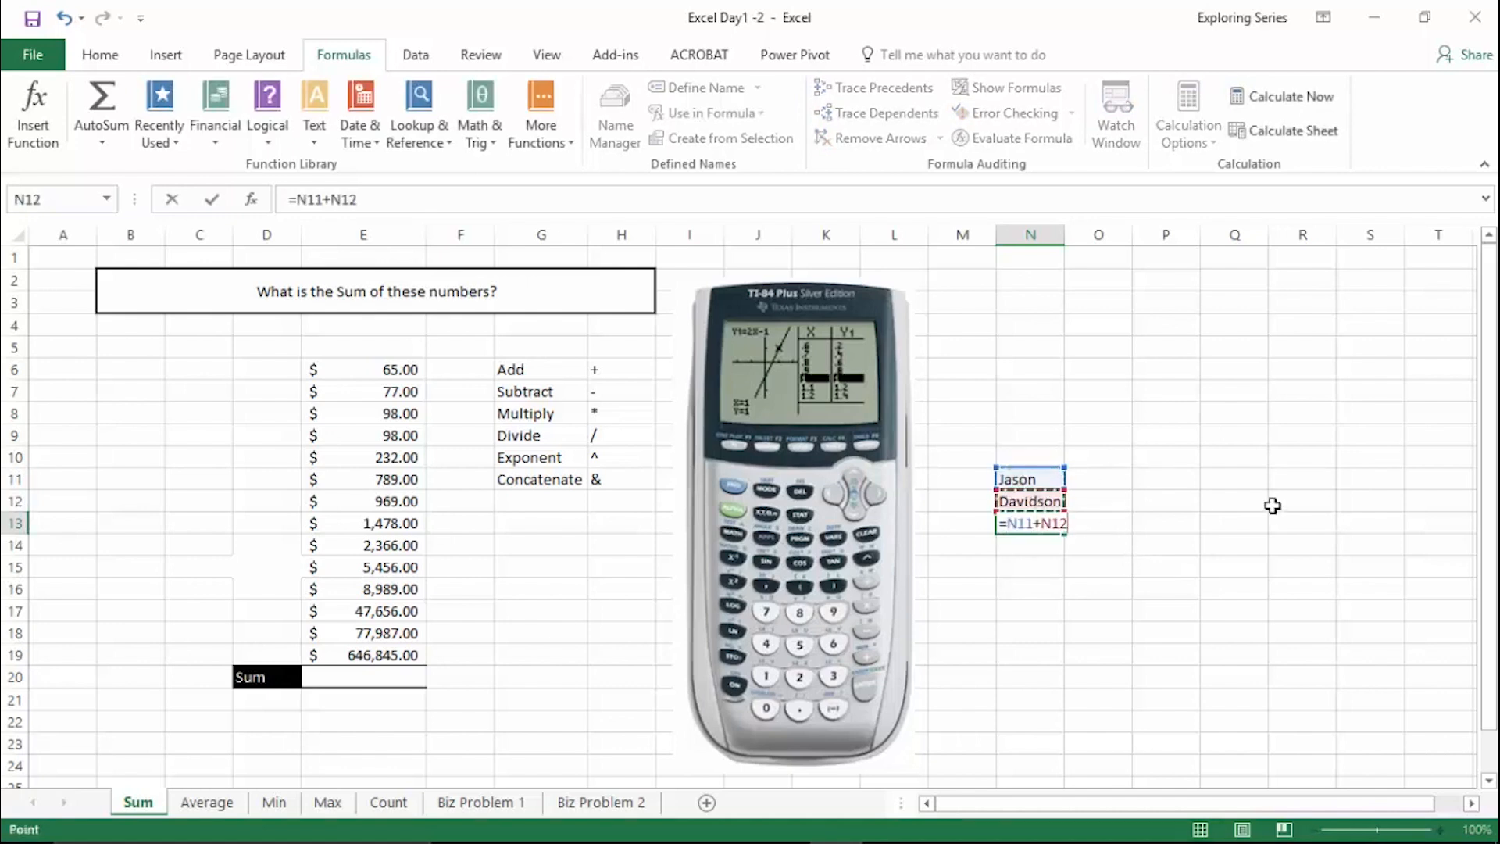
{"action": "key", "text": "Return"}
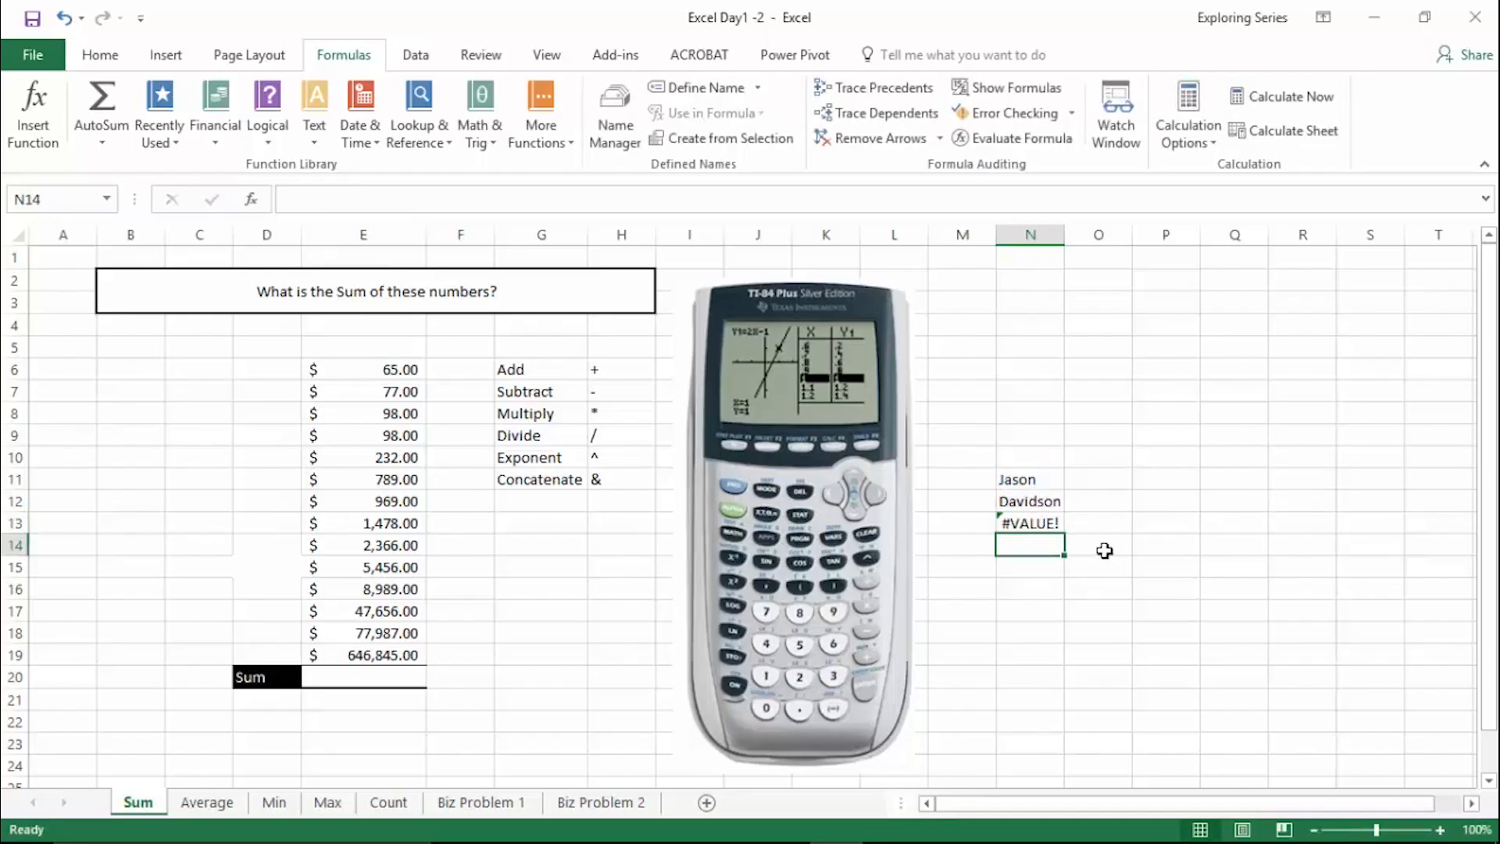
- Change the formula in N13 to =N11&N12 to concatenate the names, and clear cells N11 through N13
{"action": "double_click", "coordinate": [1023, 523]}
{"action": "left_click", "coordinate": [1042, 526]}
{"action": "key", "text": "BackSpace"}
{"action": "type", "text": "&"}
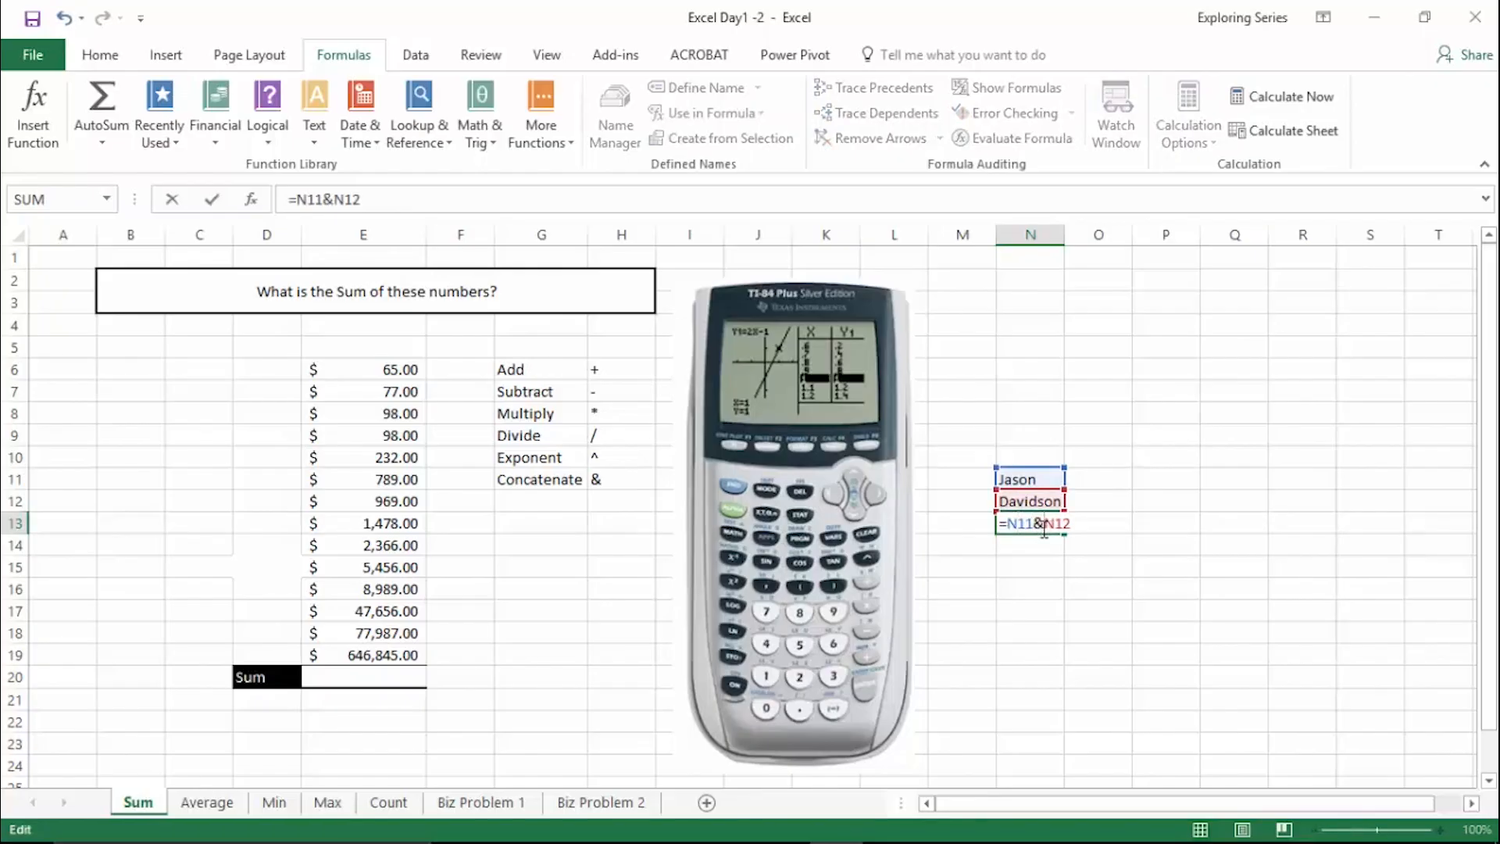
{"action": "key", "text": "Return"}
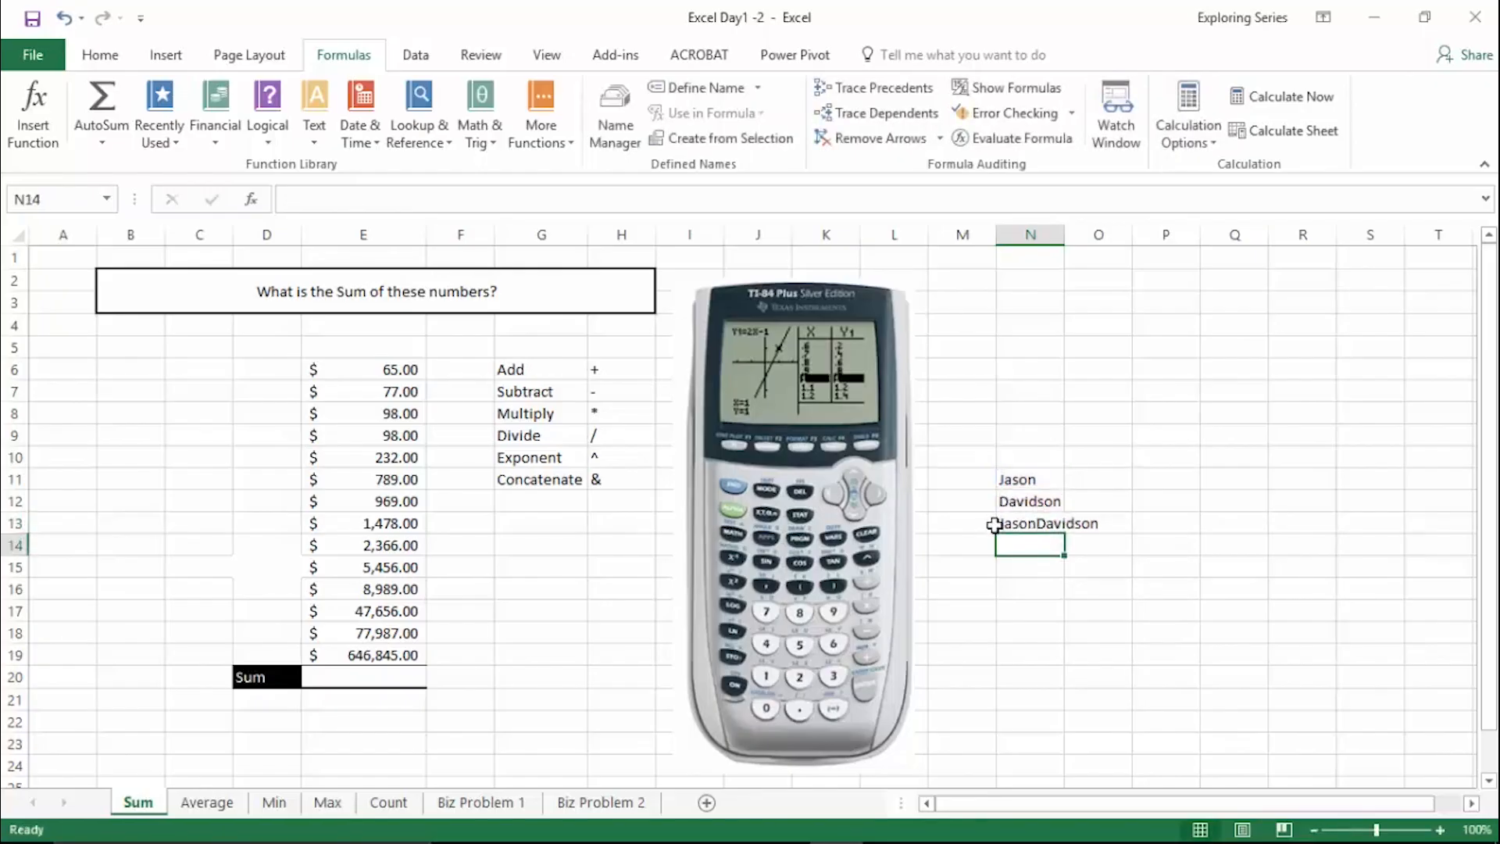
{"action": "left_click_drag", "start_coordinate": [1016, 479], "coordinate": [1014, 528]}
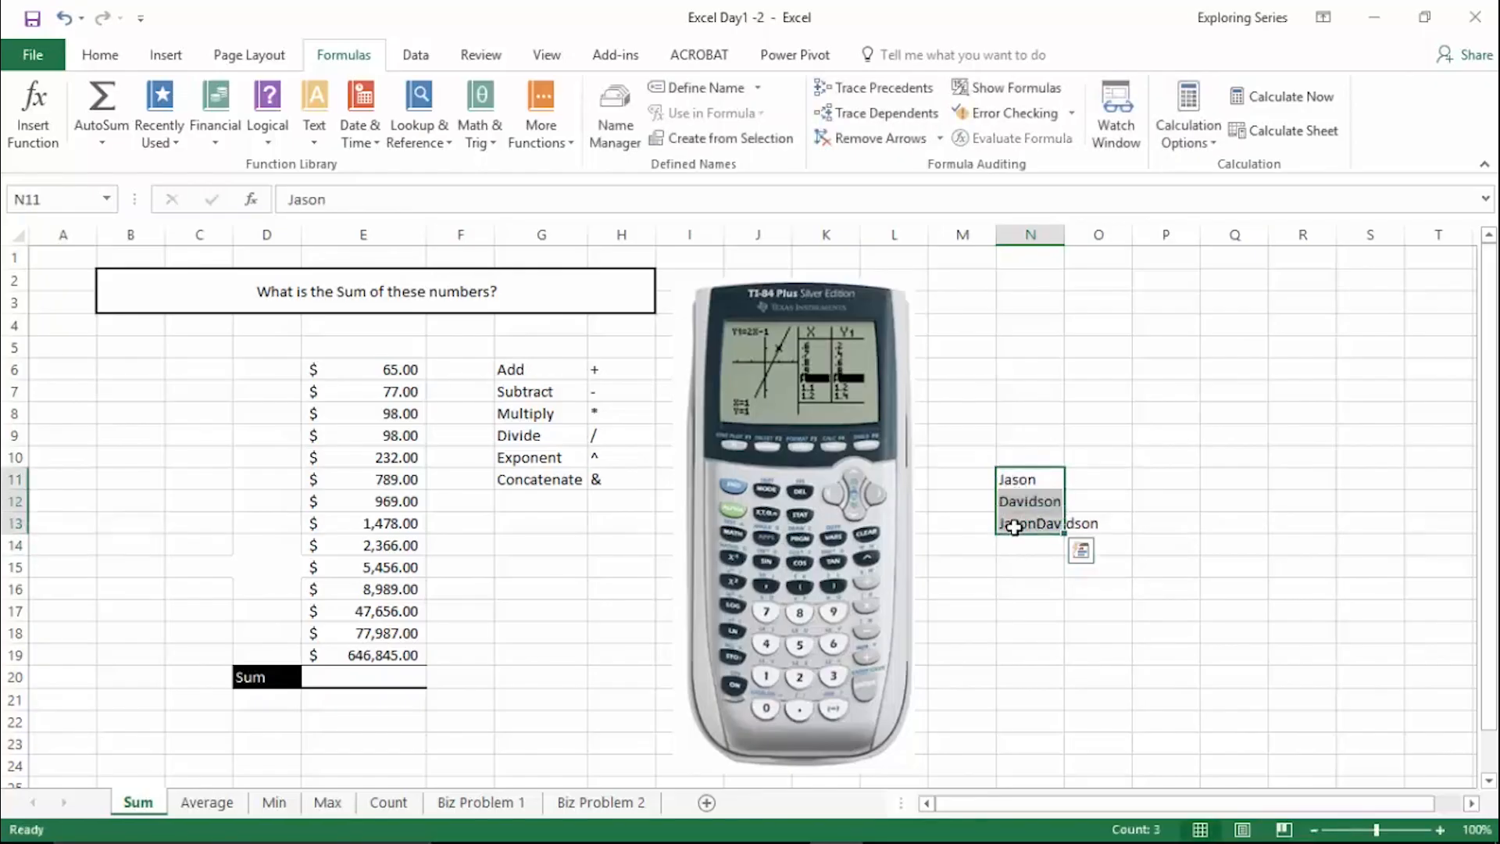
{"action": "key", "text": "Delete"}
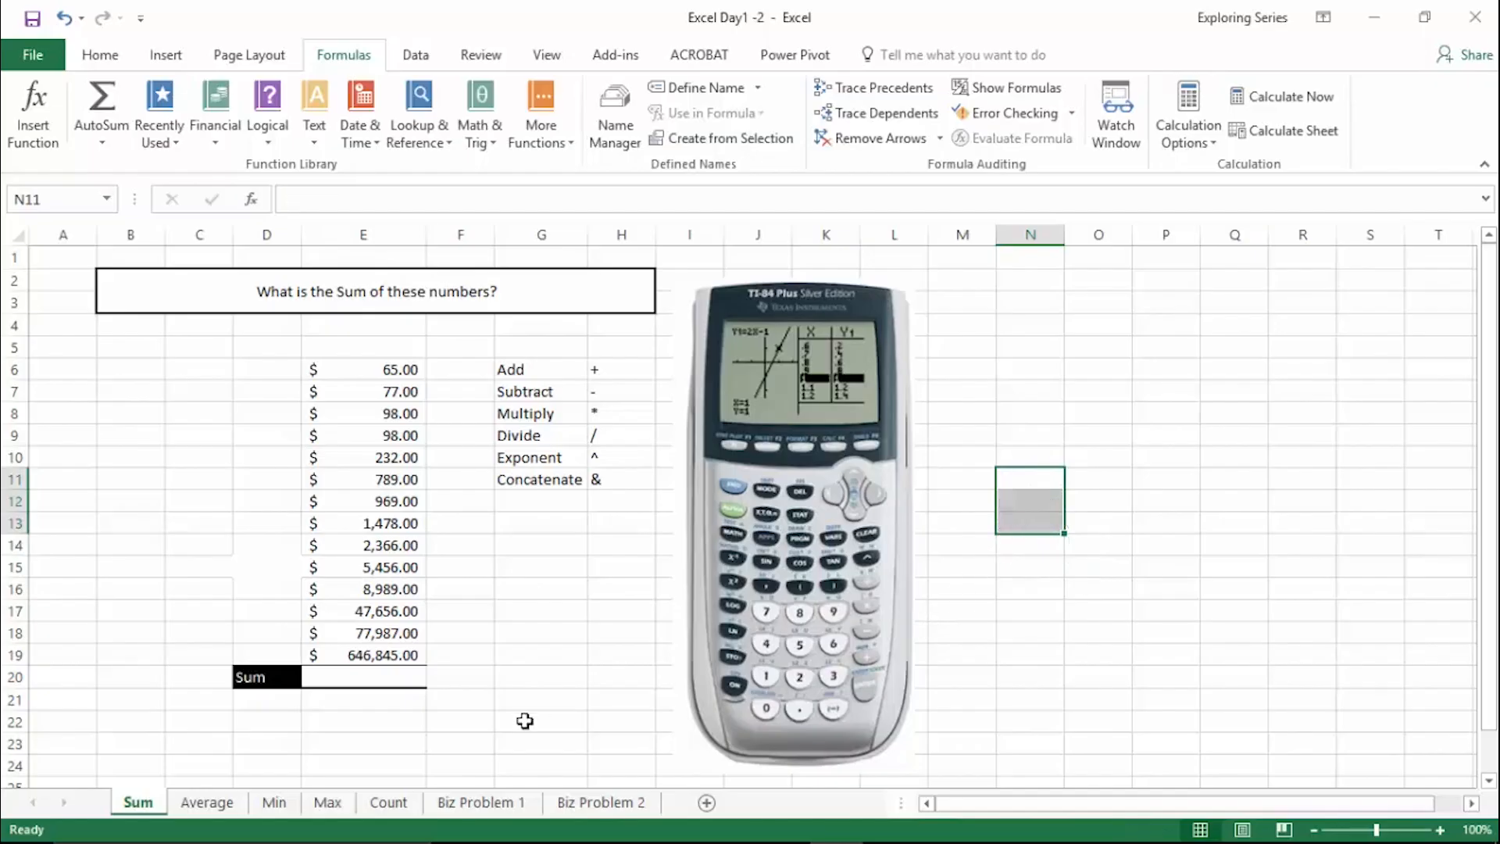
- Total the numbers in E6:E19 with AutoSum in cell E20, and clear that formula
{"action": "left_click", "coordinate": [362, 679]}
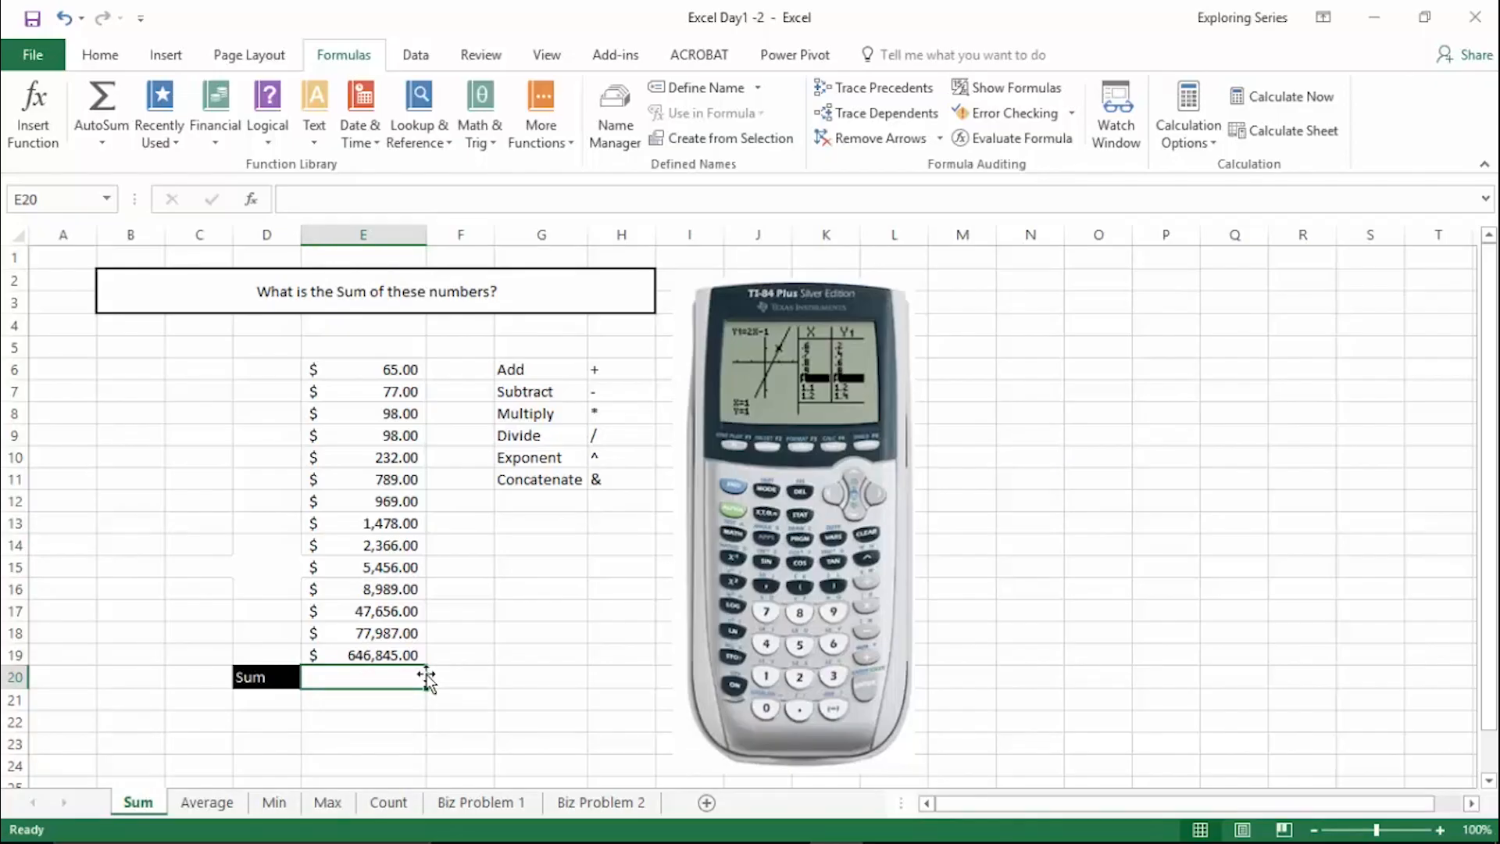
{"action": "key", "text": "alt+equal"}
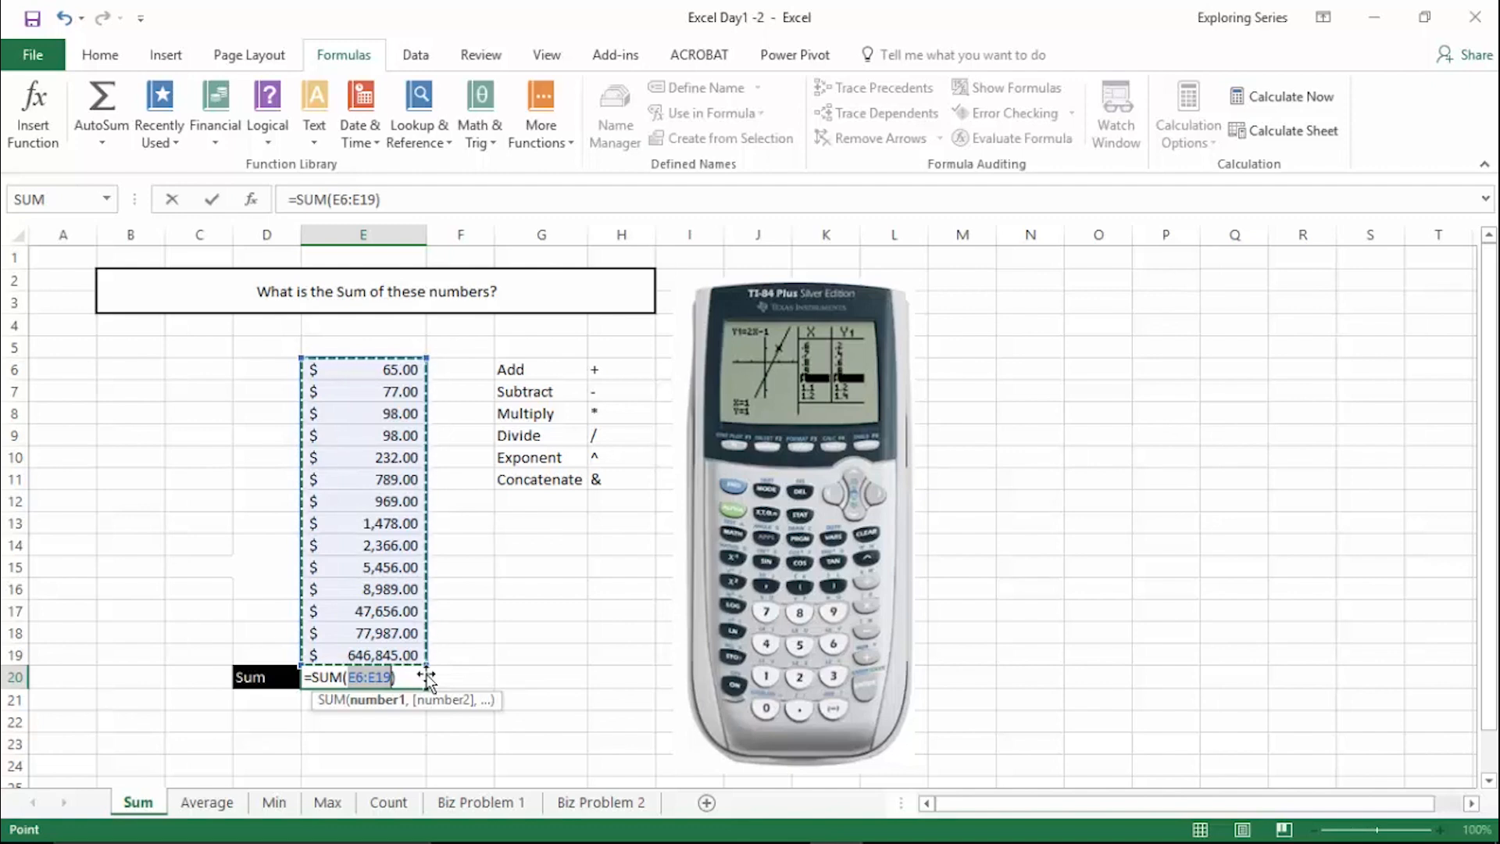
{"action": "key", "text": "Return"}
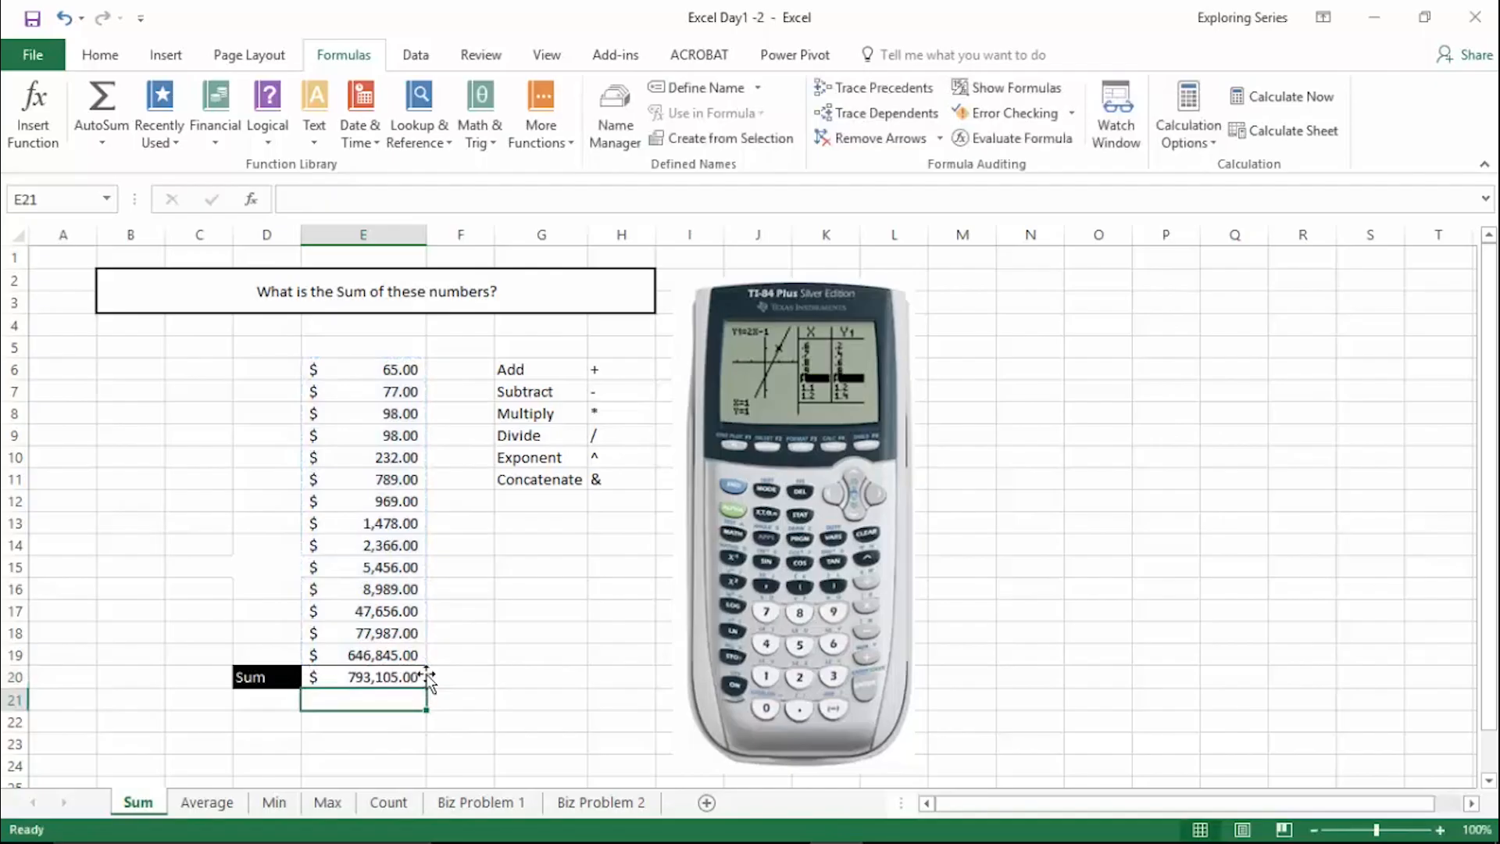
{"action": "left_click", "coordinate": [422, 677]}
{"action": "key", "text": "Delete"}
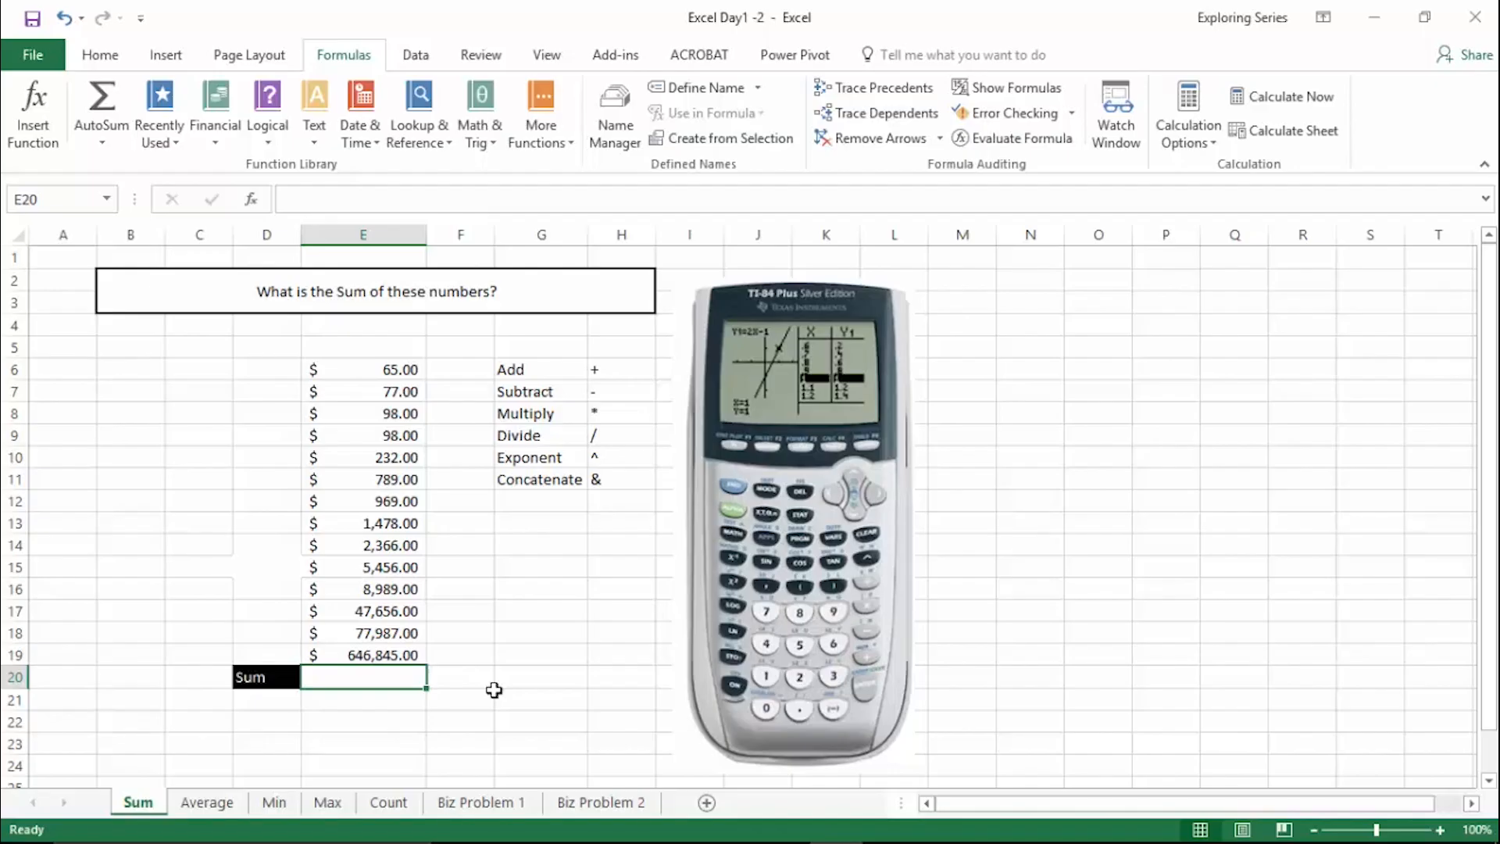
{"action": "scroll", "coordinate": [508, 674], "scroll_direction": "up", "scroll_amount": 4}
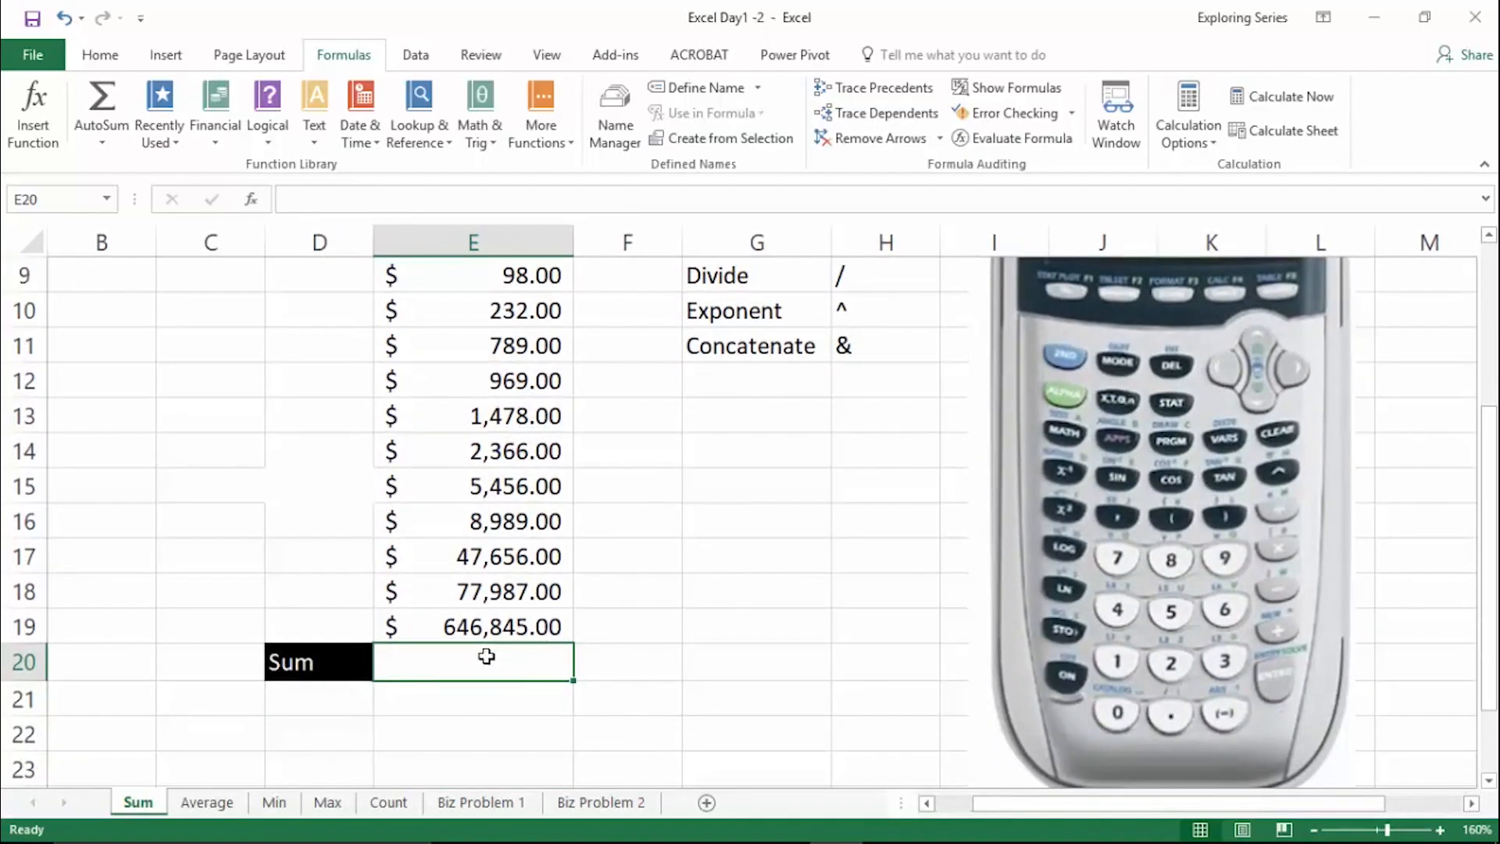
{"action": "scroll", "coordinate": [471, 588], "scroll_direction": "up", "scroll_amount": 2}
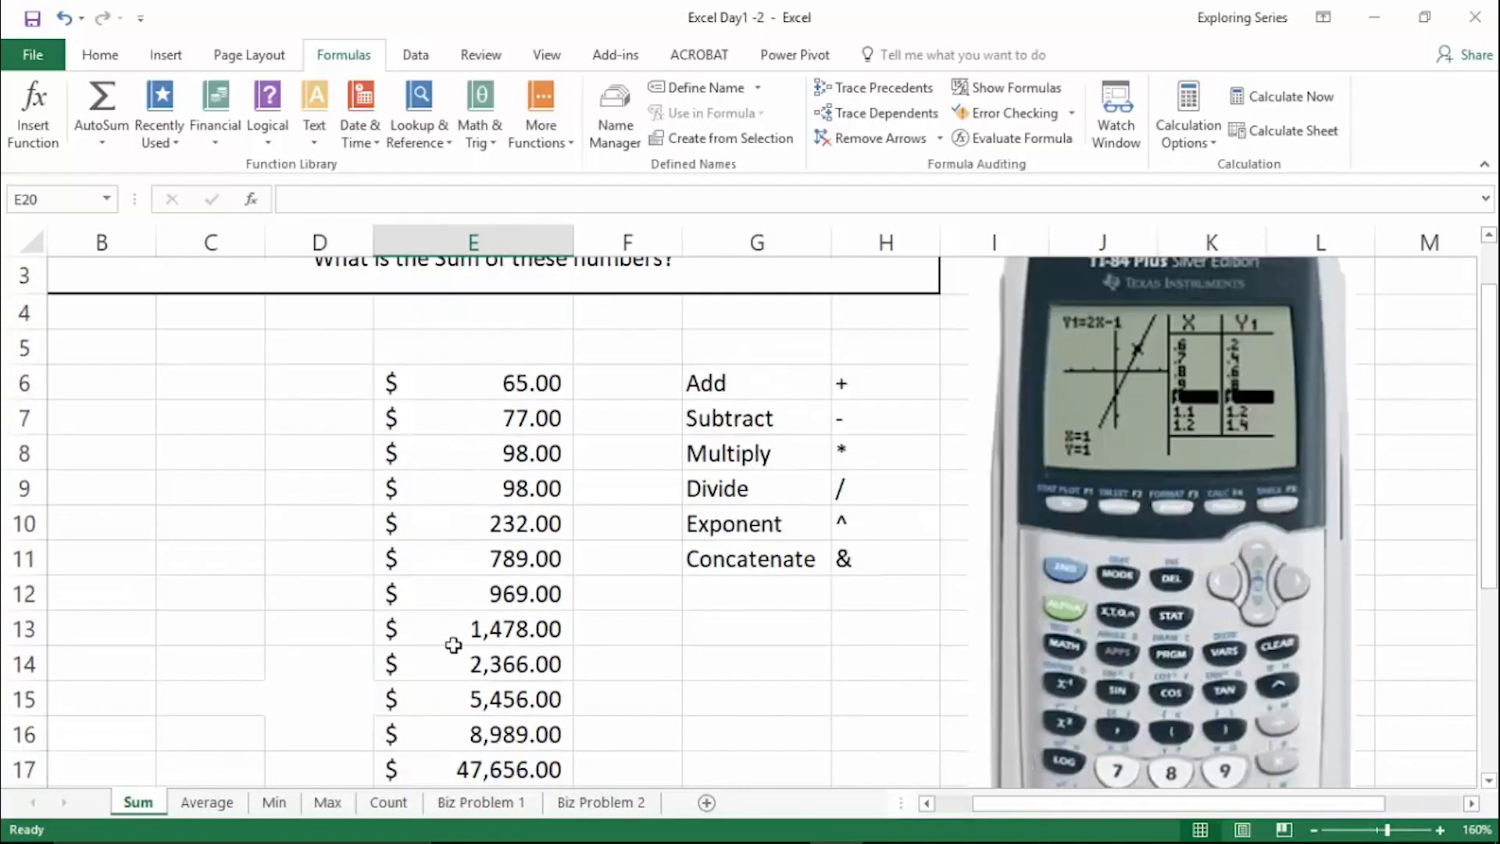
{"action": "scroll", "coordinate": [480, 778], "scroll_direction": "down", "scroll_amount": 2}
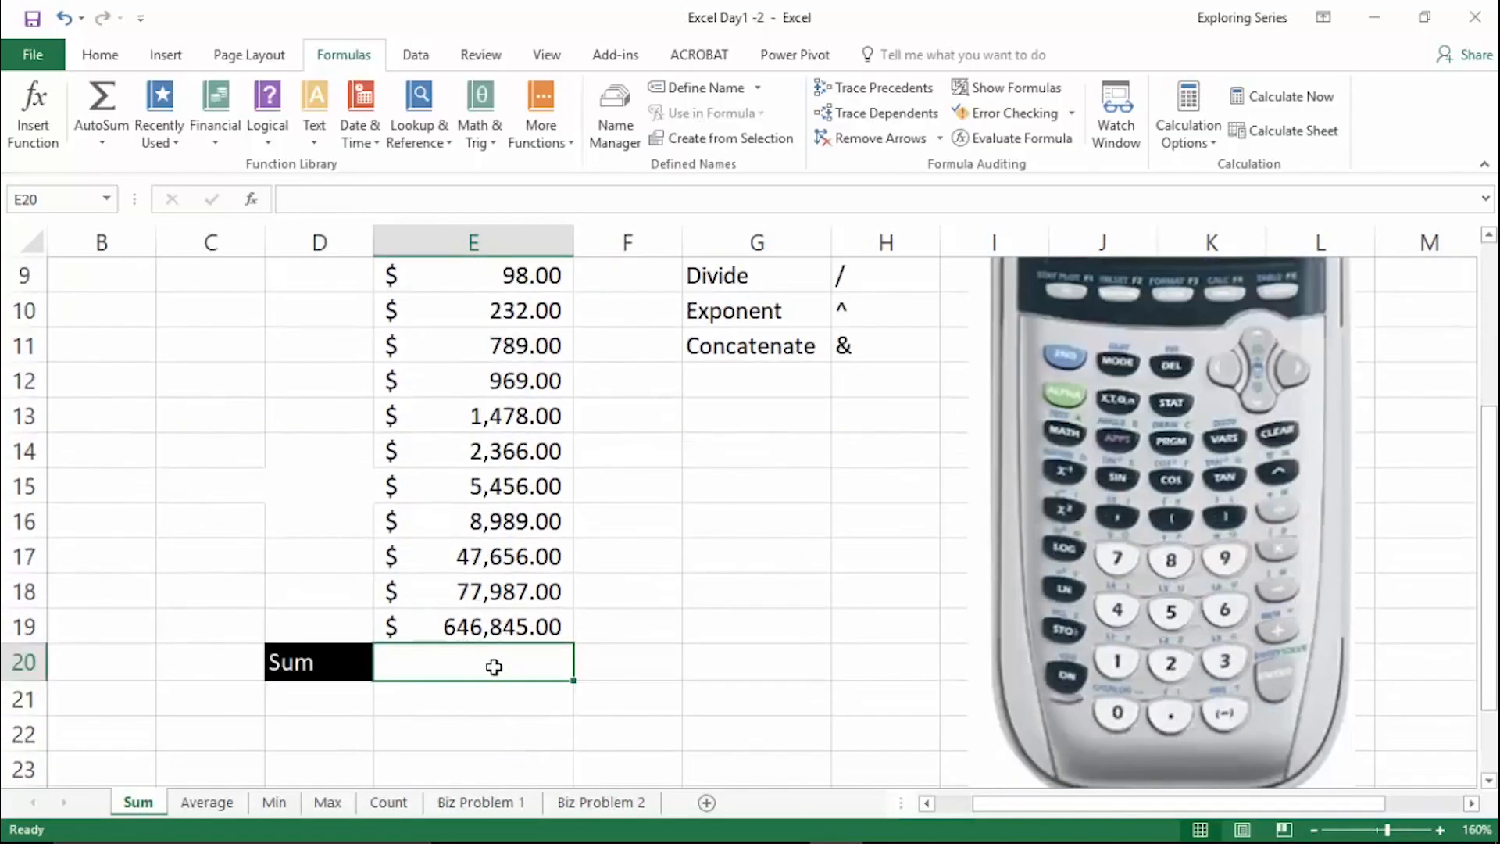
{"action": "type", "text": "="}
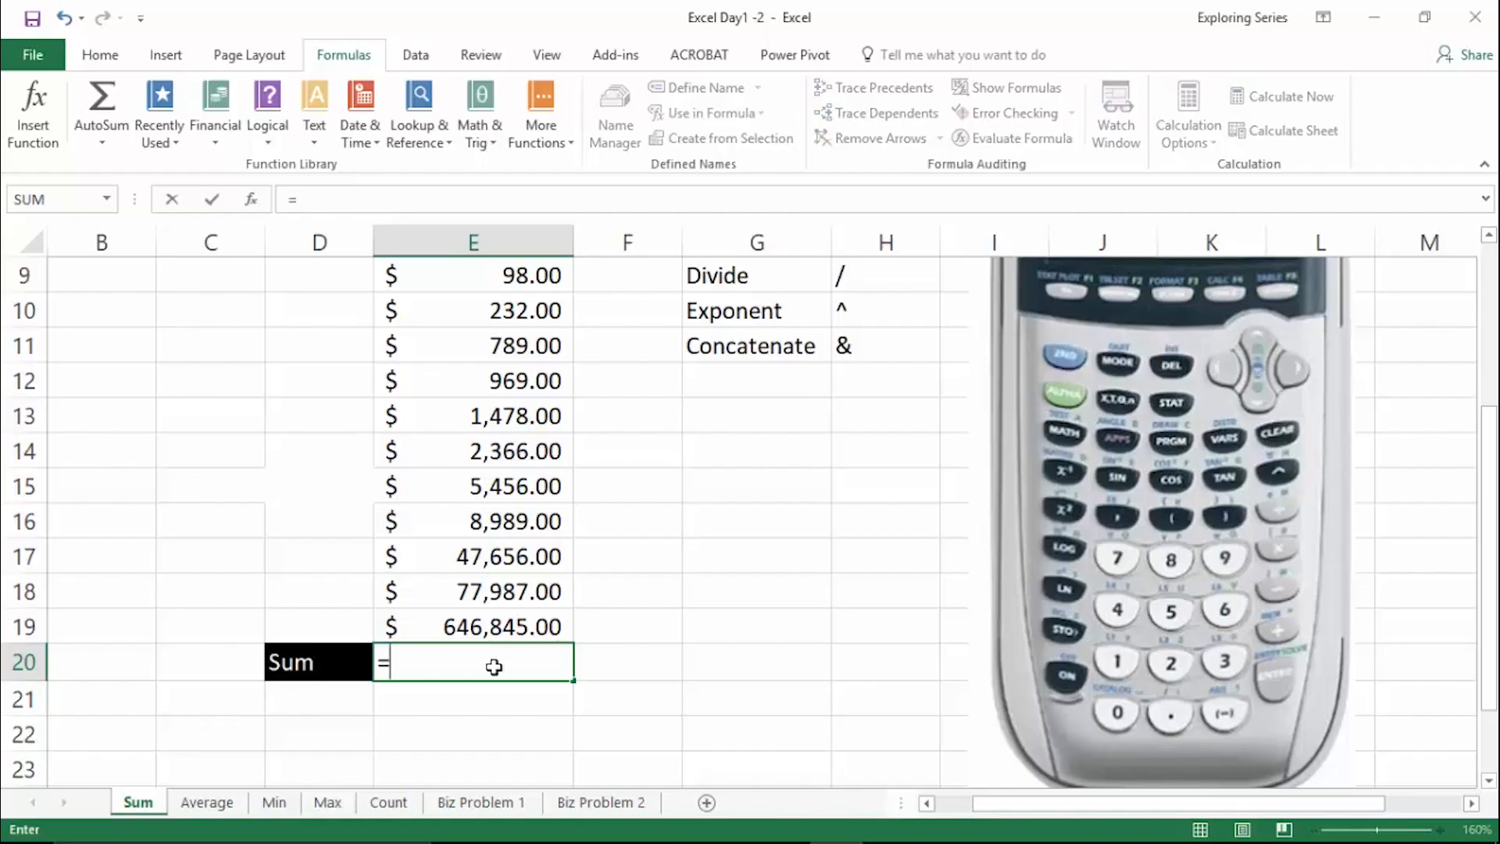
{"action": "scroll", "coordinate": [494, 649], "scroll_direction": "up", "scroll_amount": 1}
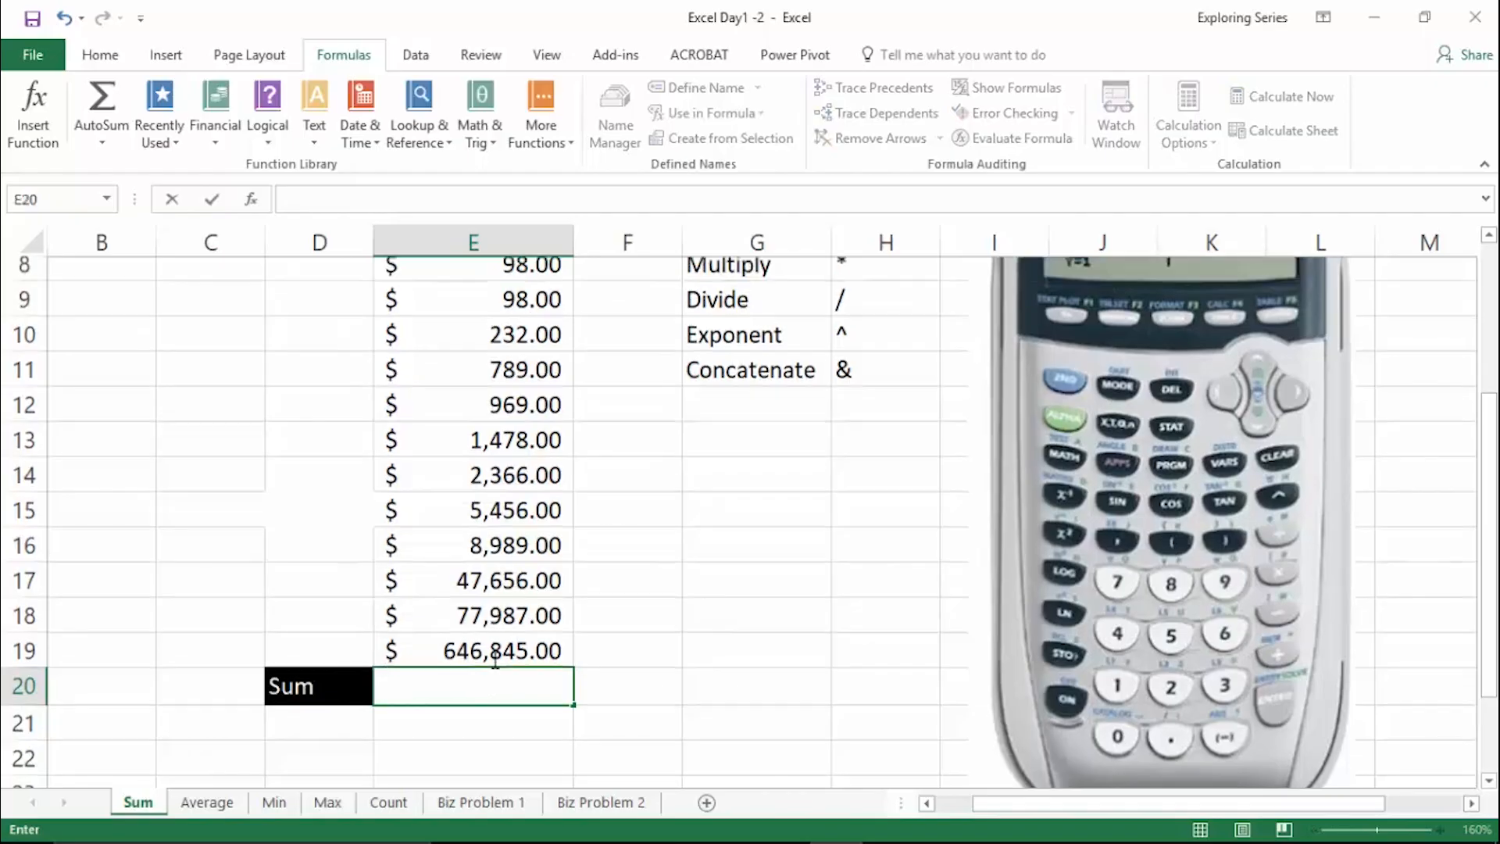
{"action": "scroll", "coordinate": [494, 627], "scroll_direction": "up", "scroll_amount": 1}
{"action": "left_click_drag", "start_coordinate": [519, 382], "coordinate": [526, 731]}
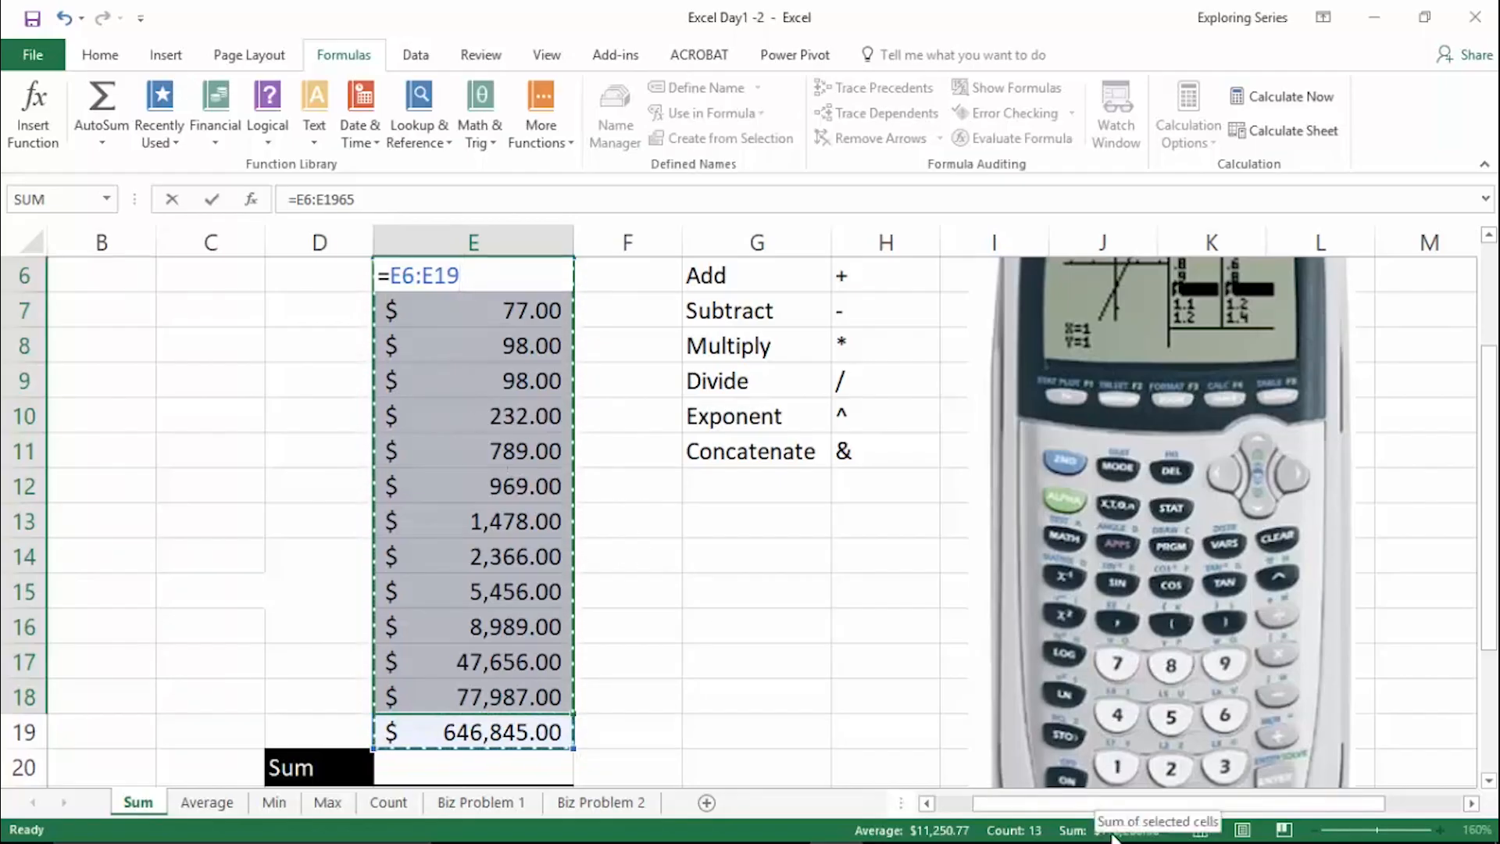
{"action": "key", "text": "Escape"}
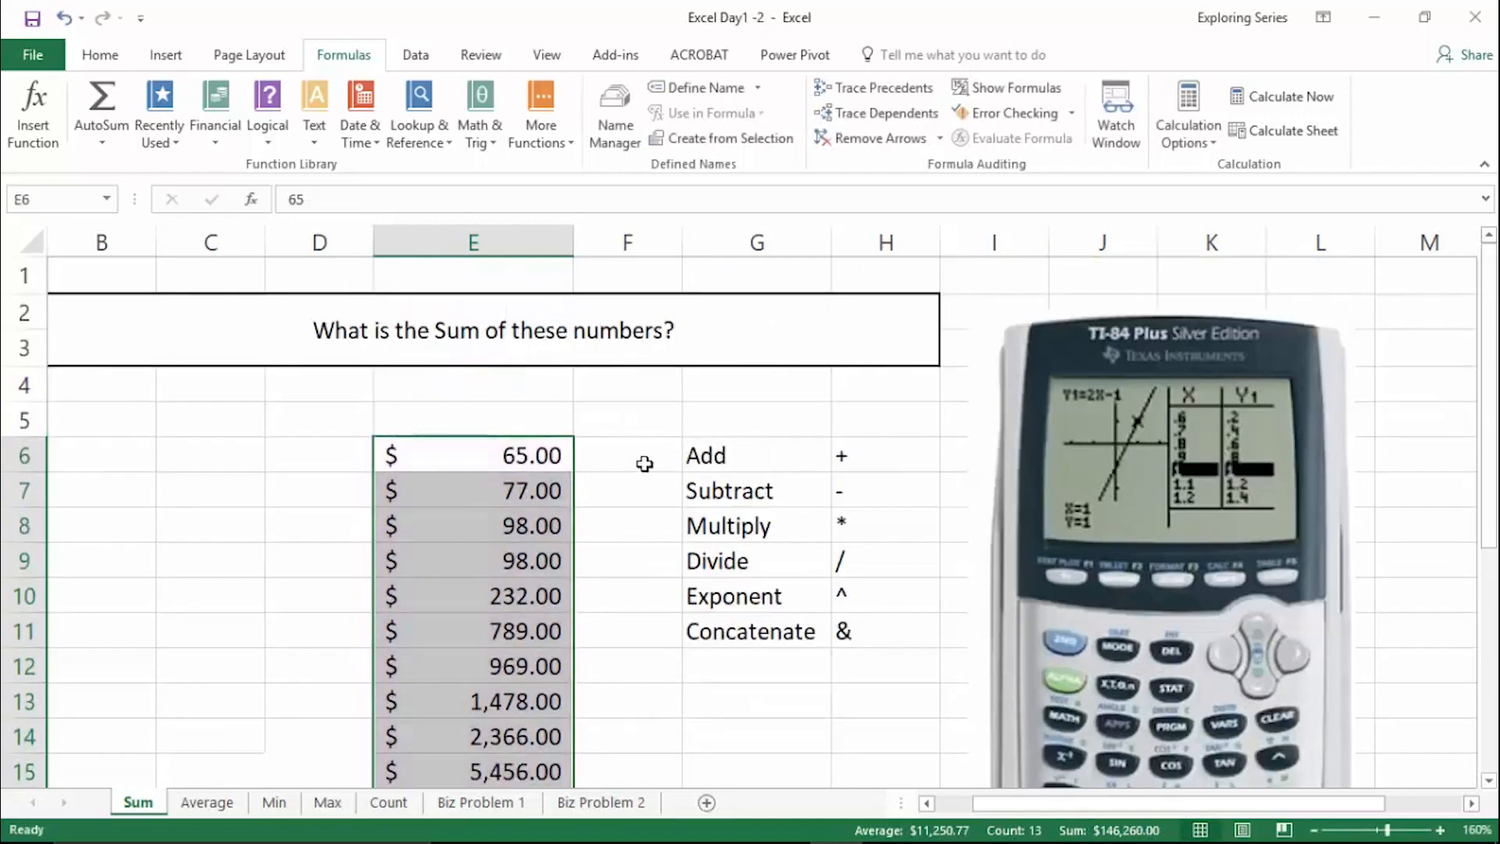
- Check the status bar statistics for E6:E18 and E13:E19, and look through the status bar customization options
{"action": "scroll", "coordinate": [577, 453], "scroll_direction": "down", "scroll_amount": 1}
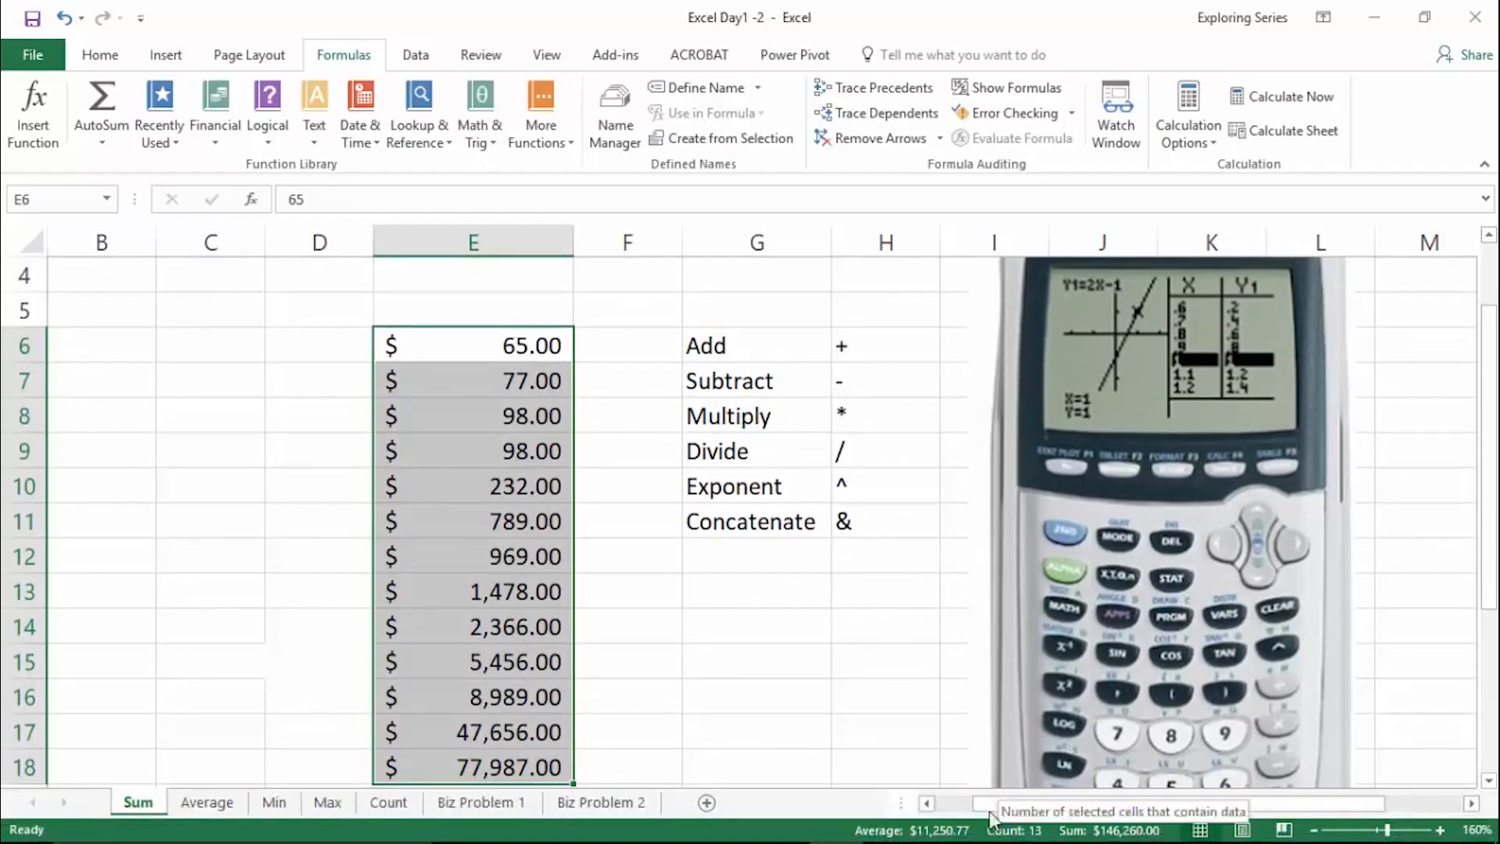
{"action": "left_click", "coordinate": [690, 683]}
{"action": "scroll", "coordinate": [688, 683], "scroll_direction": "down", "scroll_amount": 3}
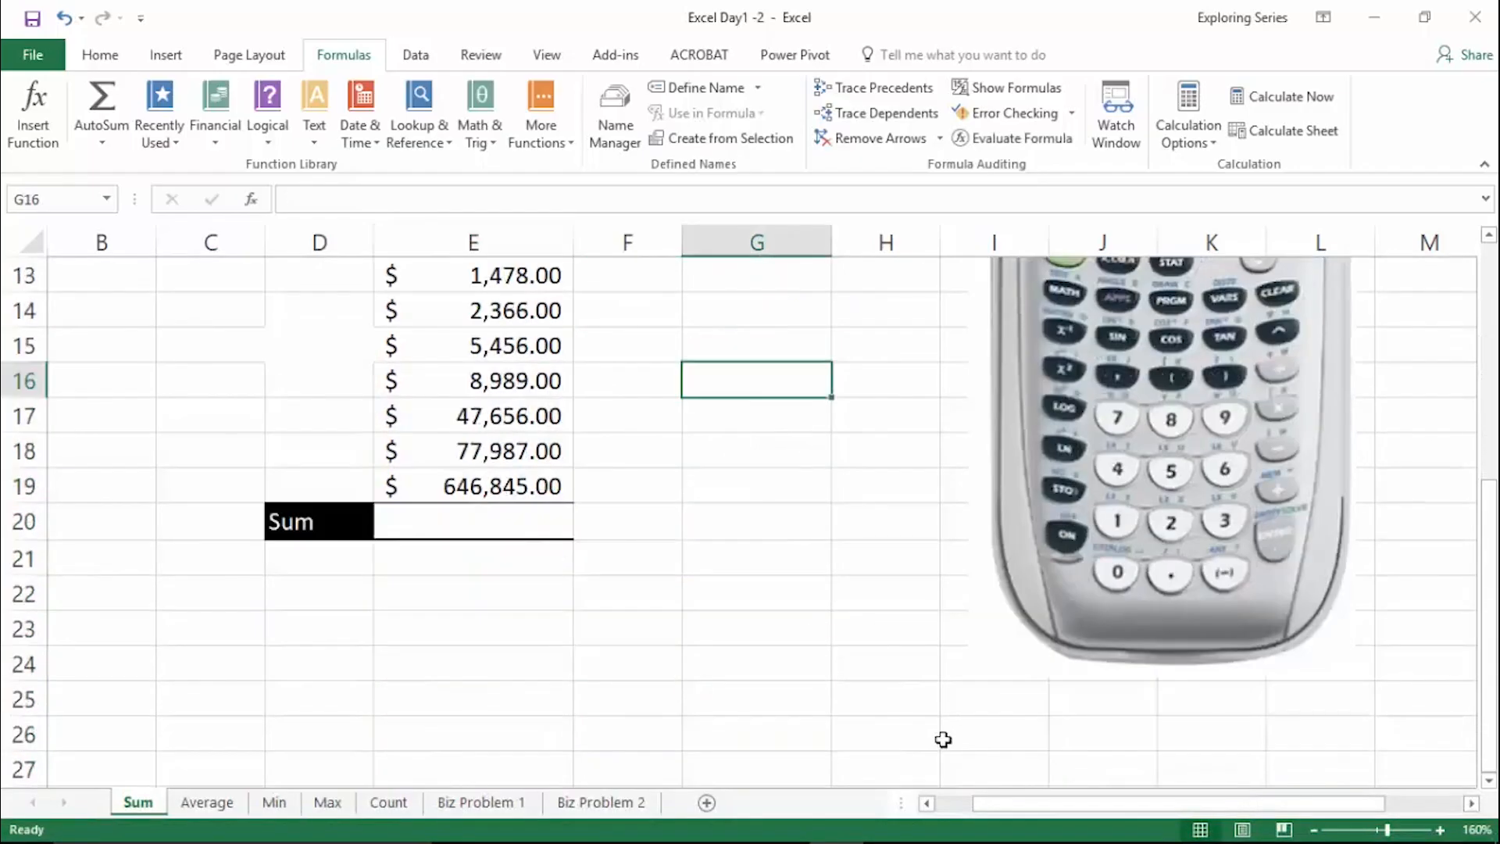
{"action": "left_click_drag", "start_coordinate": [383, 280], "coordinate": [492, 489]}
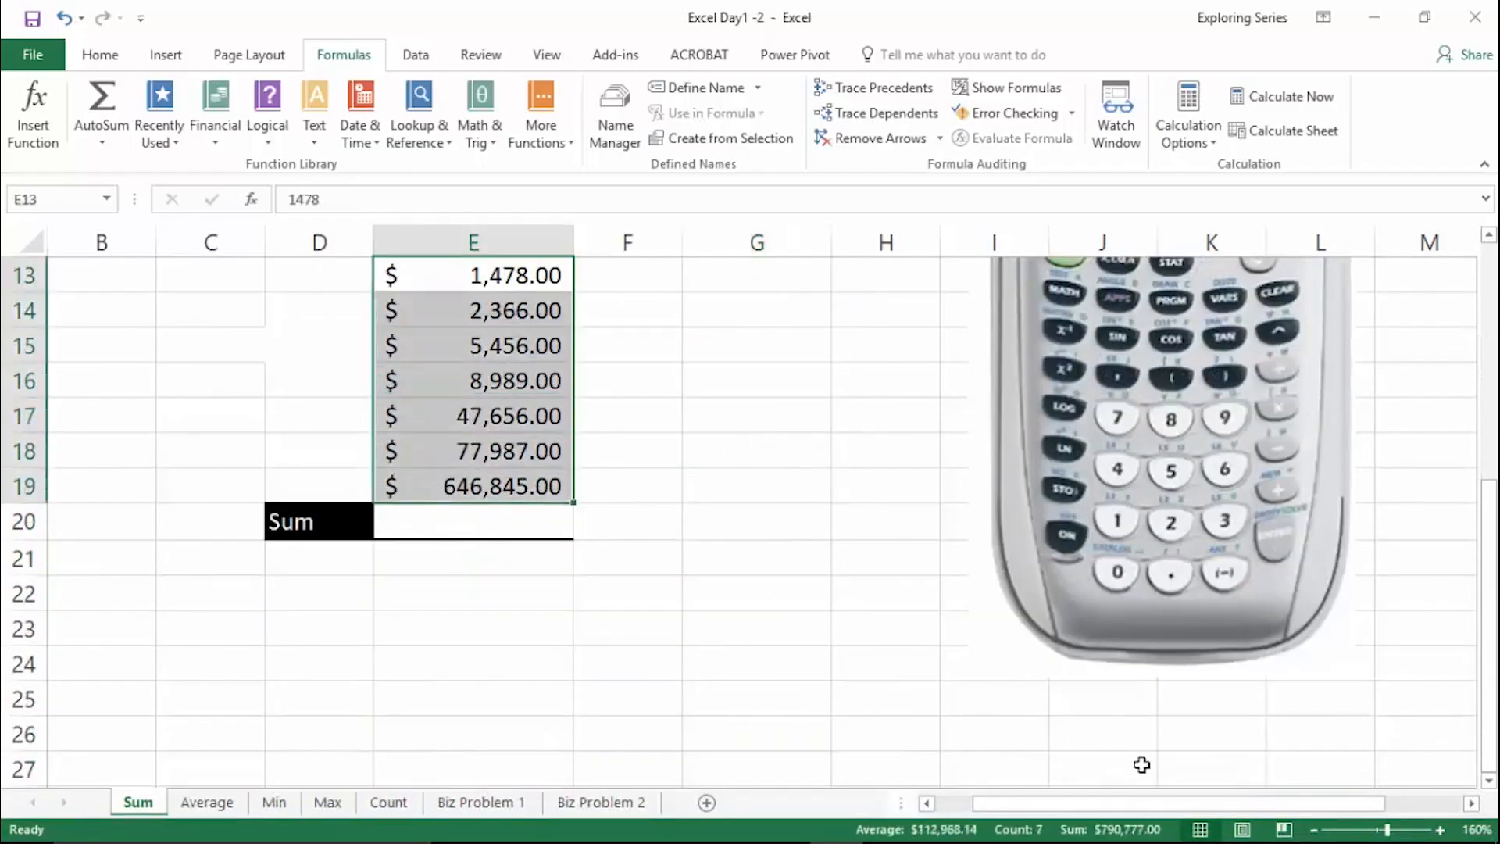
{"action": "right_click", "coordinate": [936, 833]}
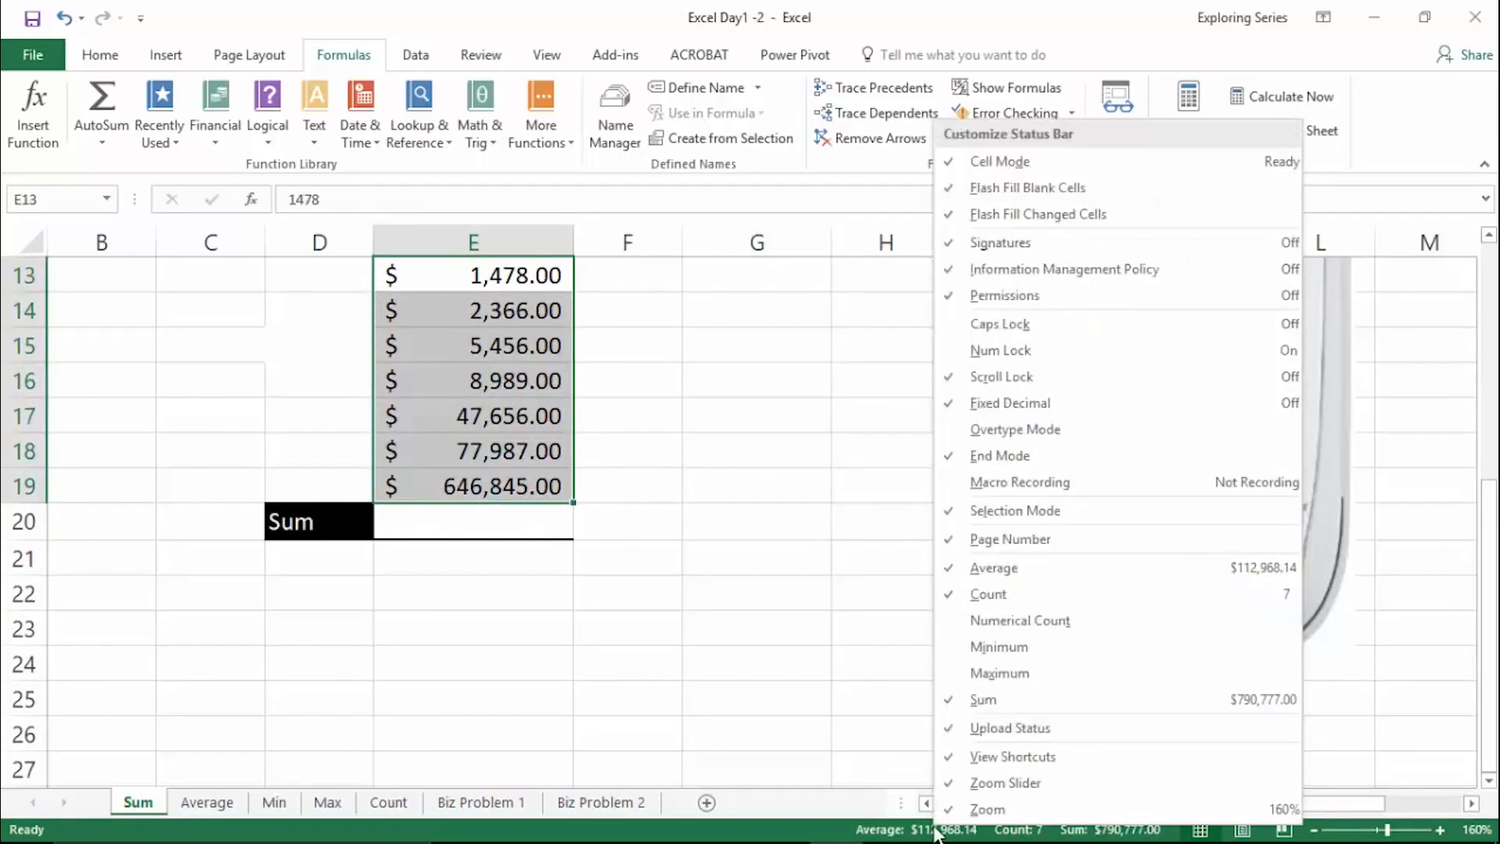
{"action": "left_click", "coordinate": [845, 688]}
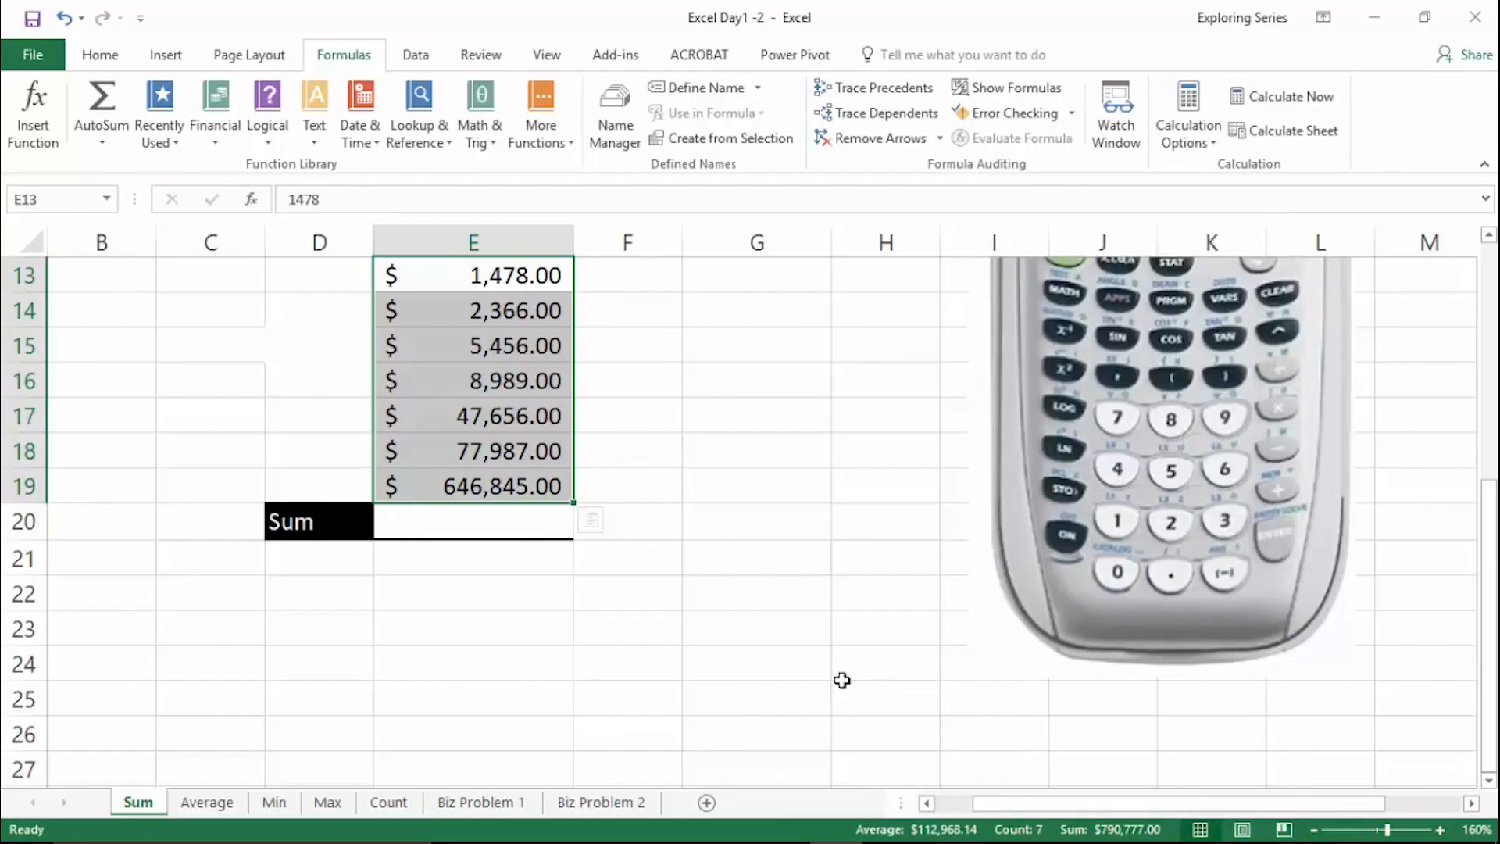
{"action": "left_click", "coordinate": [859, 640]}
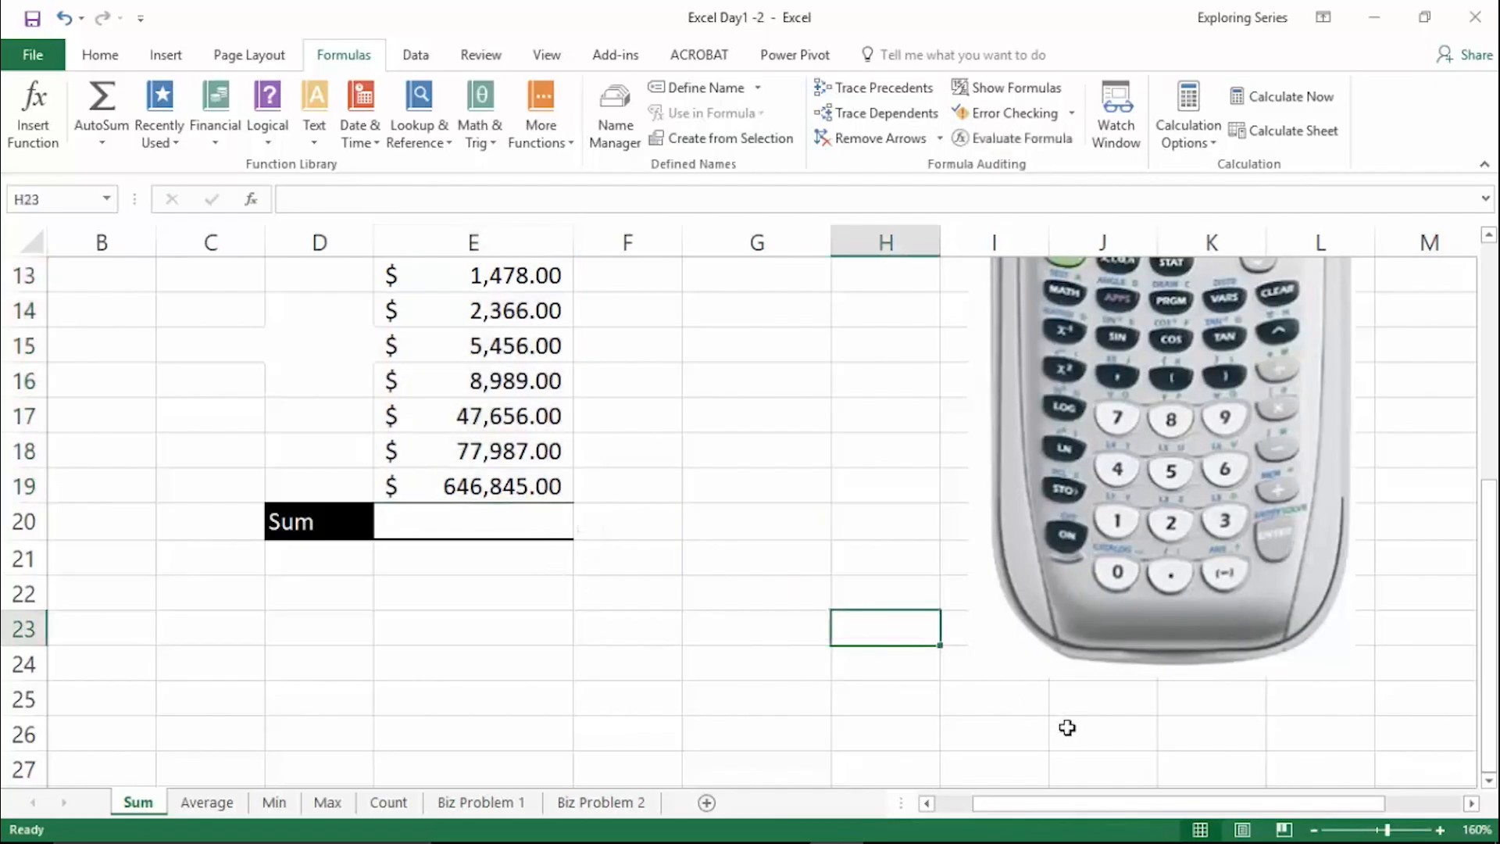
- Compare the status bar statistics for several cell groups in column E: E15:E17, E9:E12, E15:E16 and E11:E13
{"action": "left_click_drag", "start_coordinate": [539, 349], "coordinate": [539, 415]}
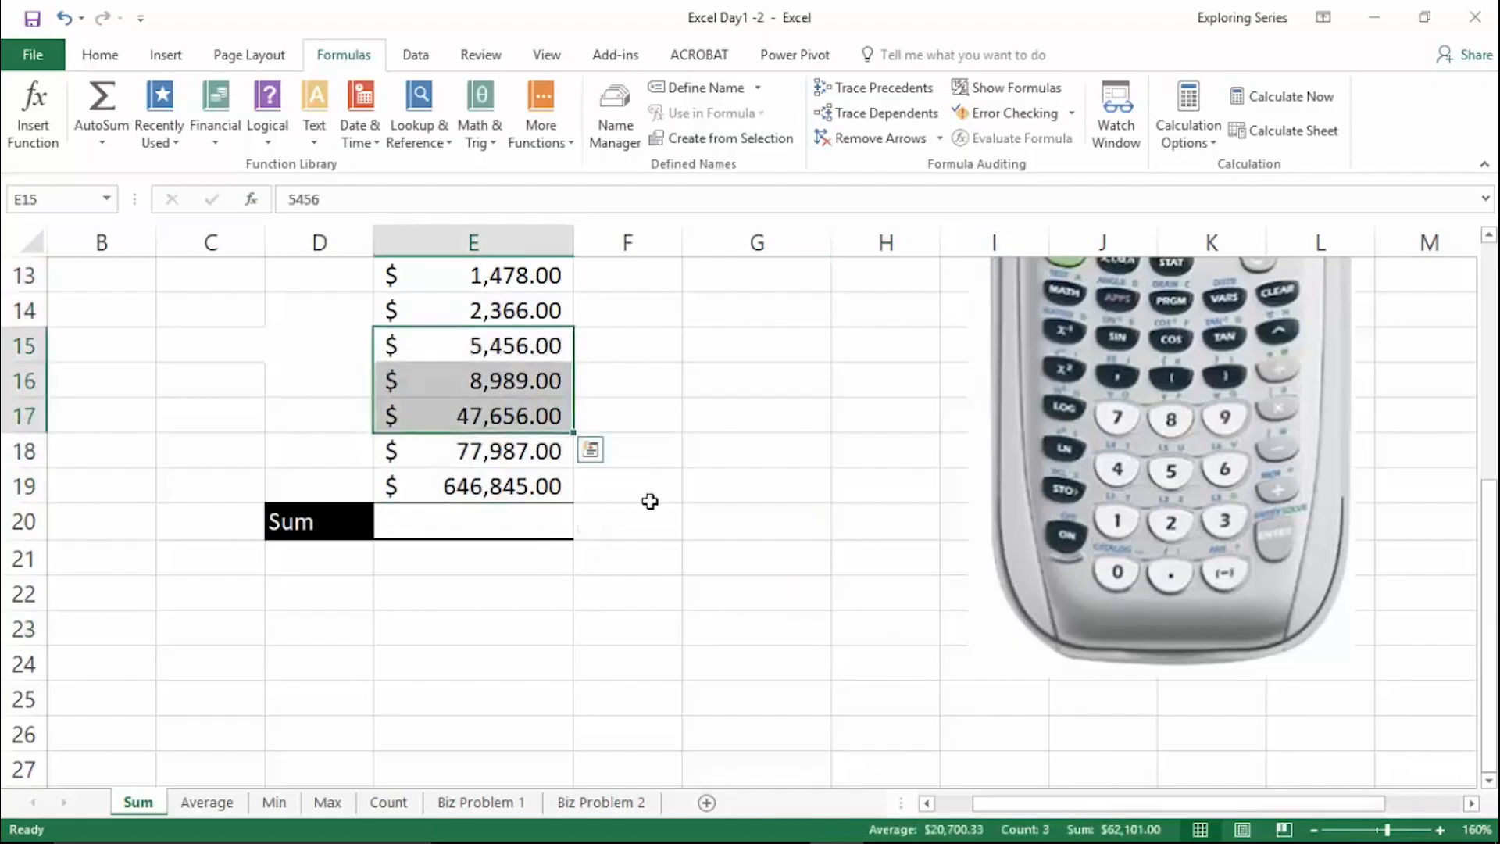
{"action": "scroll", "coordinate": [750, 576], "scroll_direction": "up", "scroll_amount": 2}
{"action": "left_click_drag", "start_coordinate": [501, 345], "coordinate": [539, 451]}
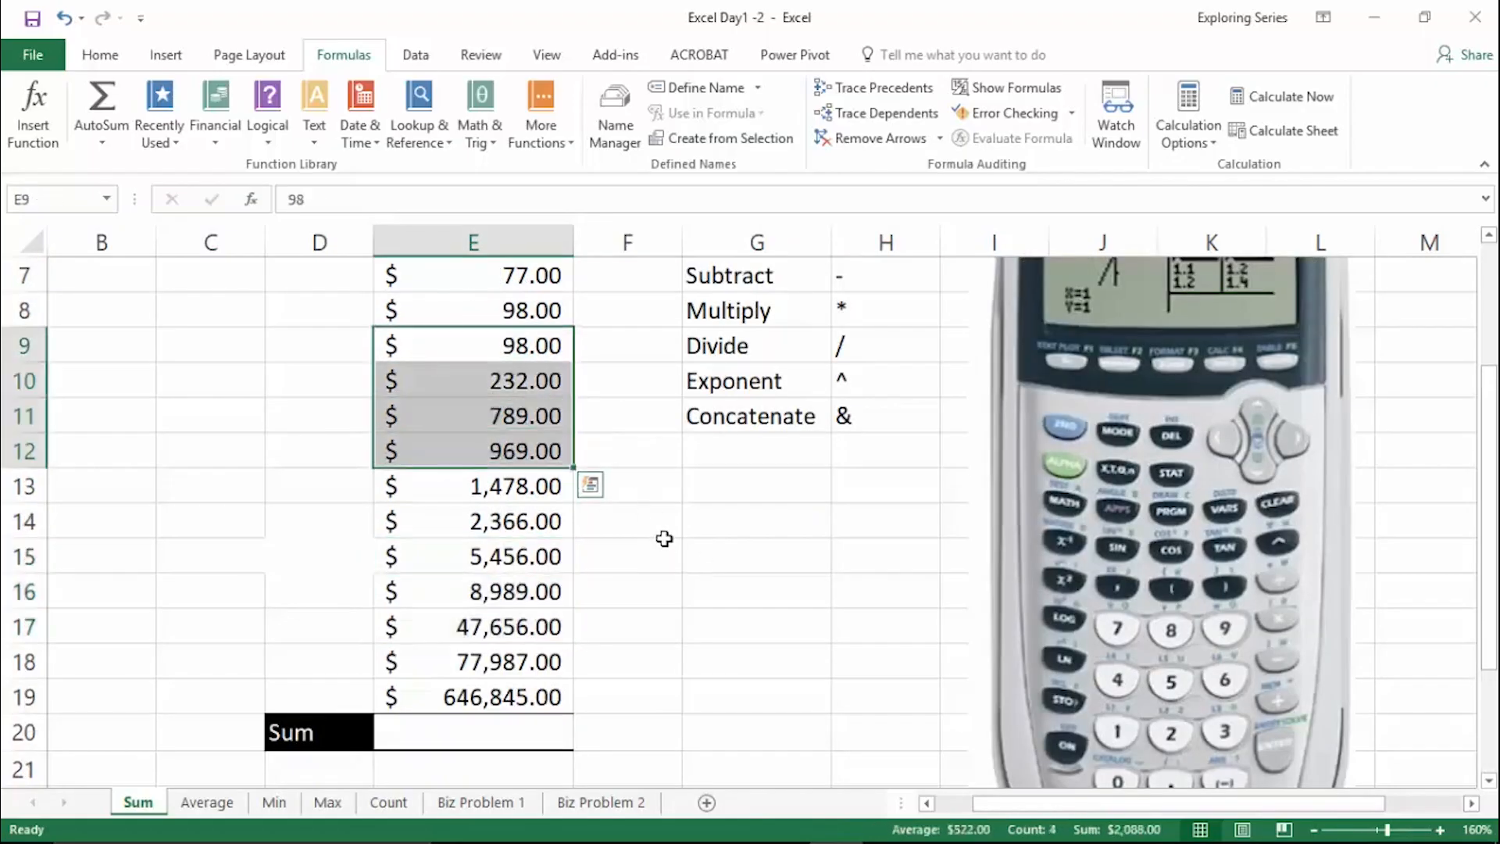
{"action": "left_click_drag", "start_coordinate": [547, 556], "coordinate": [516, 592]}
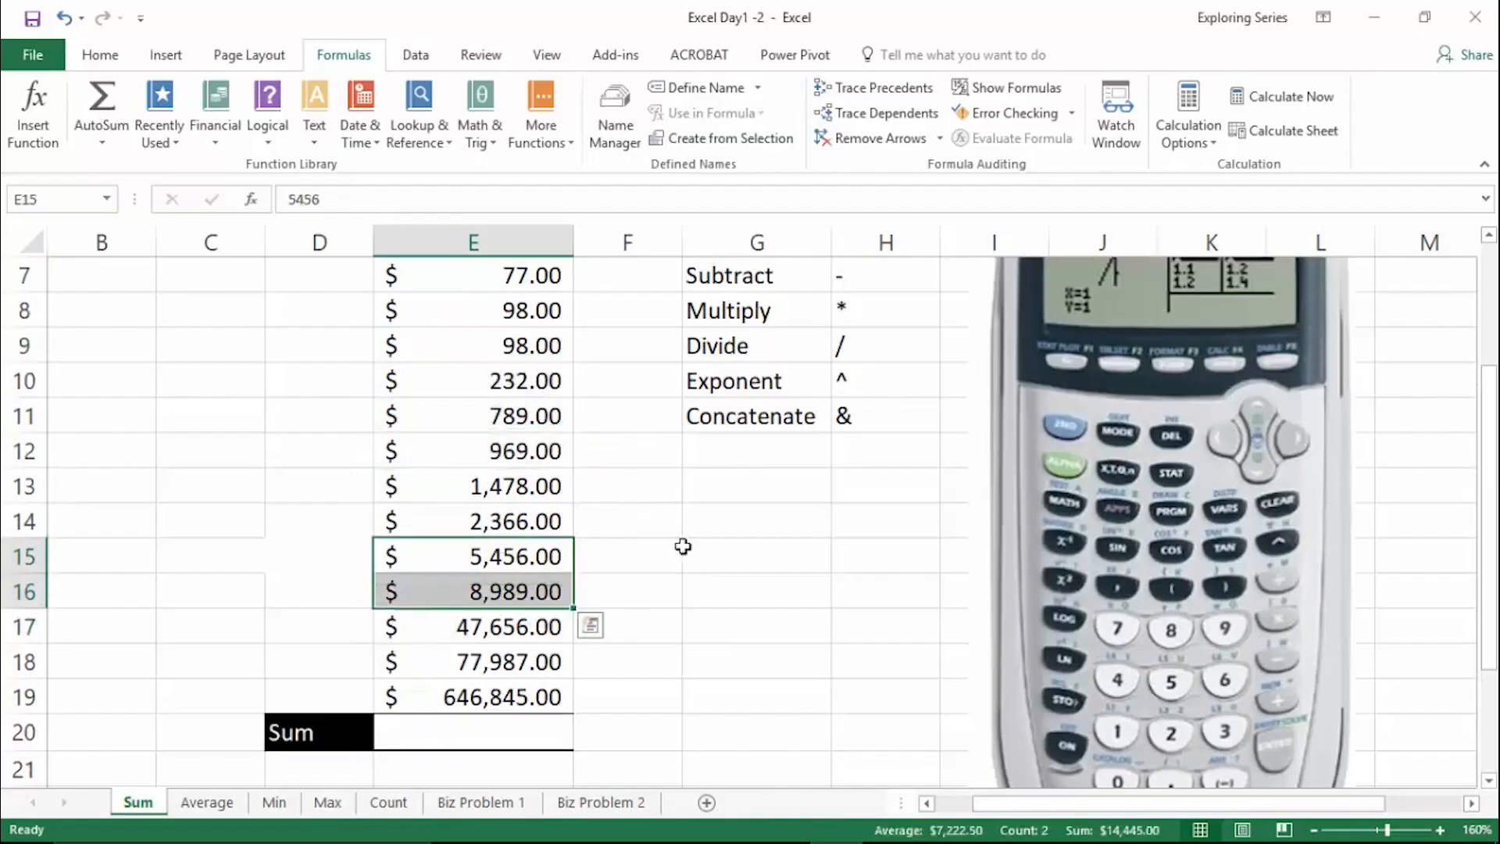
{"action": "left_click_drag", "start_coordinate": [536, 411], "coordinate": [544, 486]}
{"action": "left_click", "coordinate": [708, 623]}
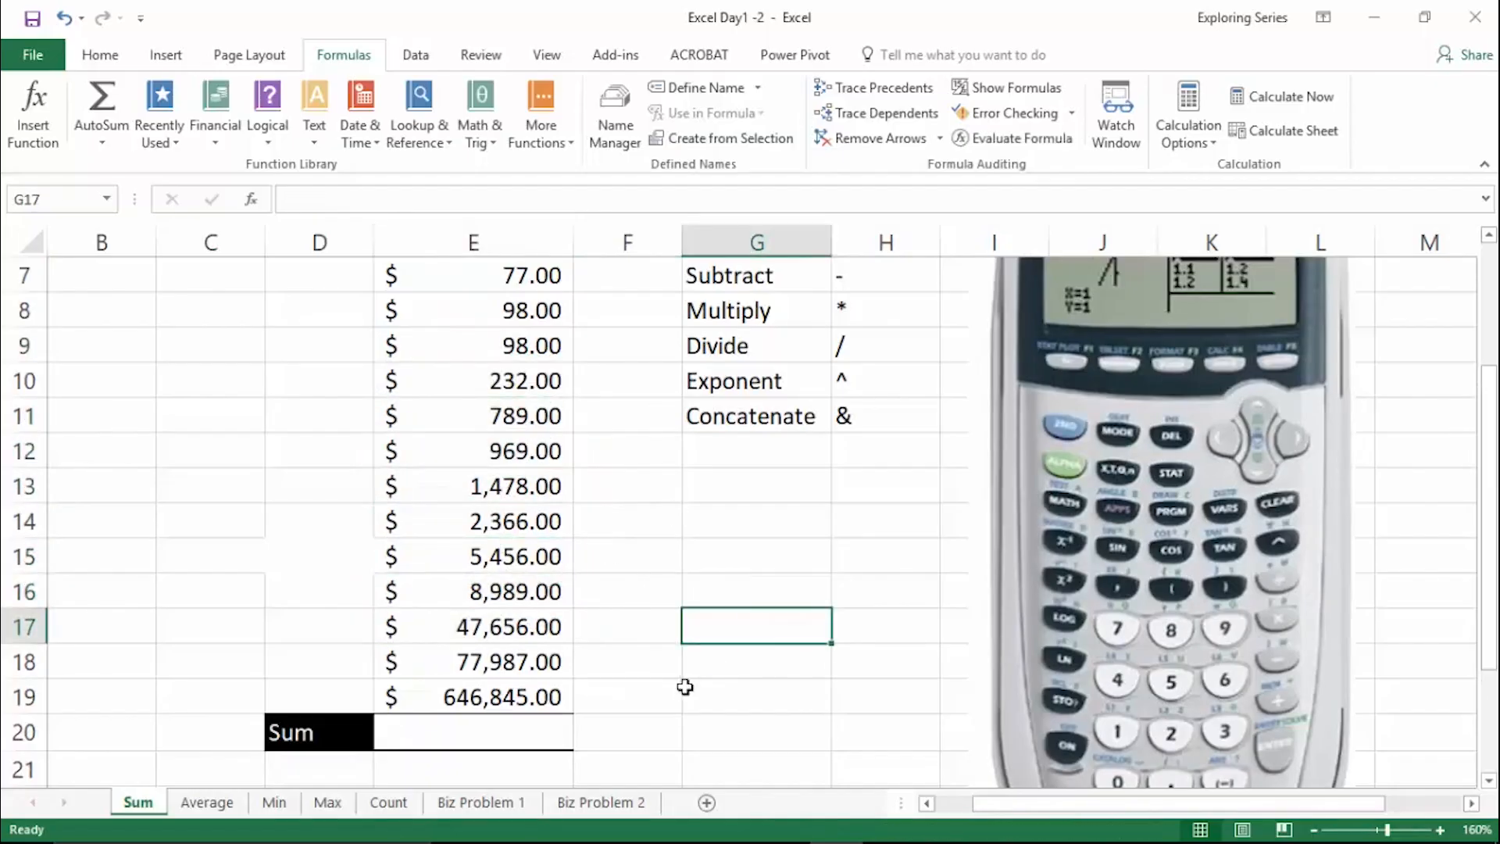
- Start a formula in cell E20 and insert the SUM function from the suggestions for =su
{"action": "scroll", "coordinate": [686, 687], "scroll_direction": "down", "scroll_amount": 1}
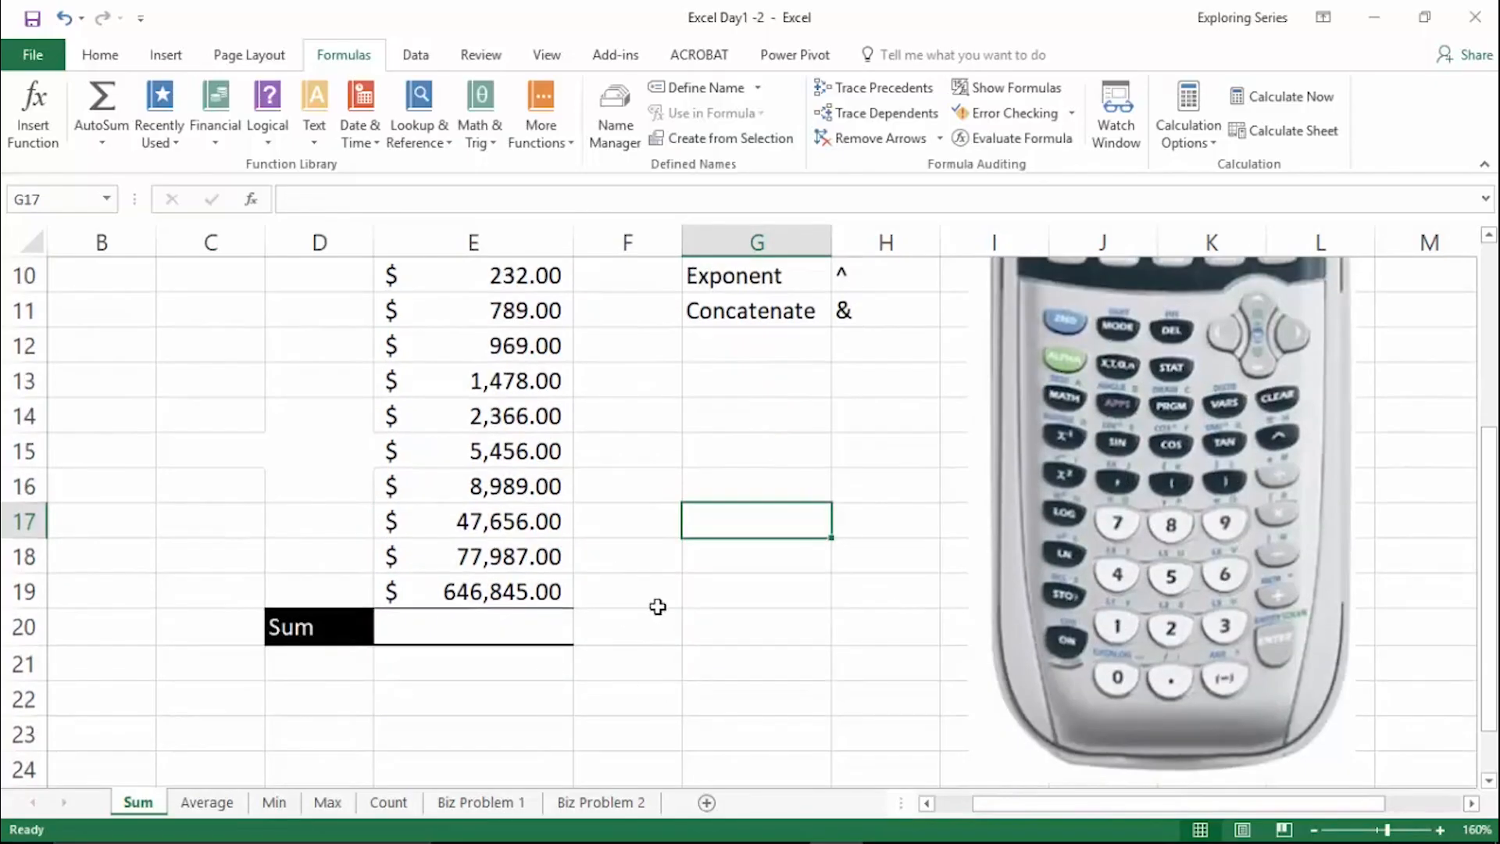
{"action": "left_click", "coordinate": [524, 635]}
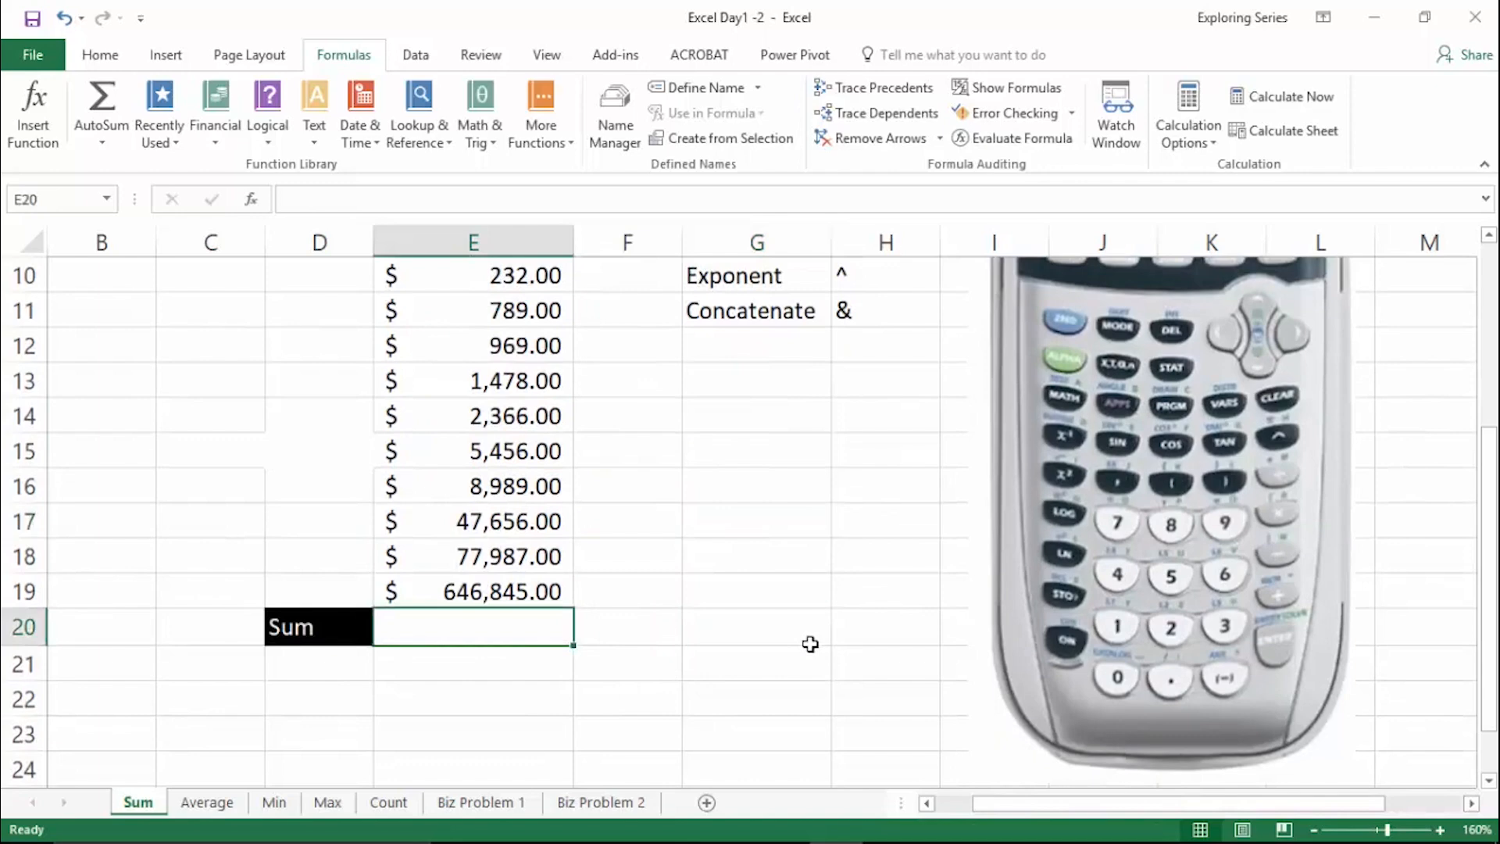
{"action": "scroll", "coordinate": [810, 643], "scroll_direction": "up", "scroll_amount": 2}
{"action": "scroll", "coordinate": [811, 643], "scroll_direction": "down", "scroll_amount": 1}
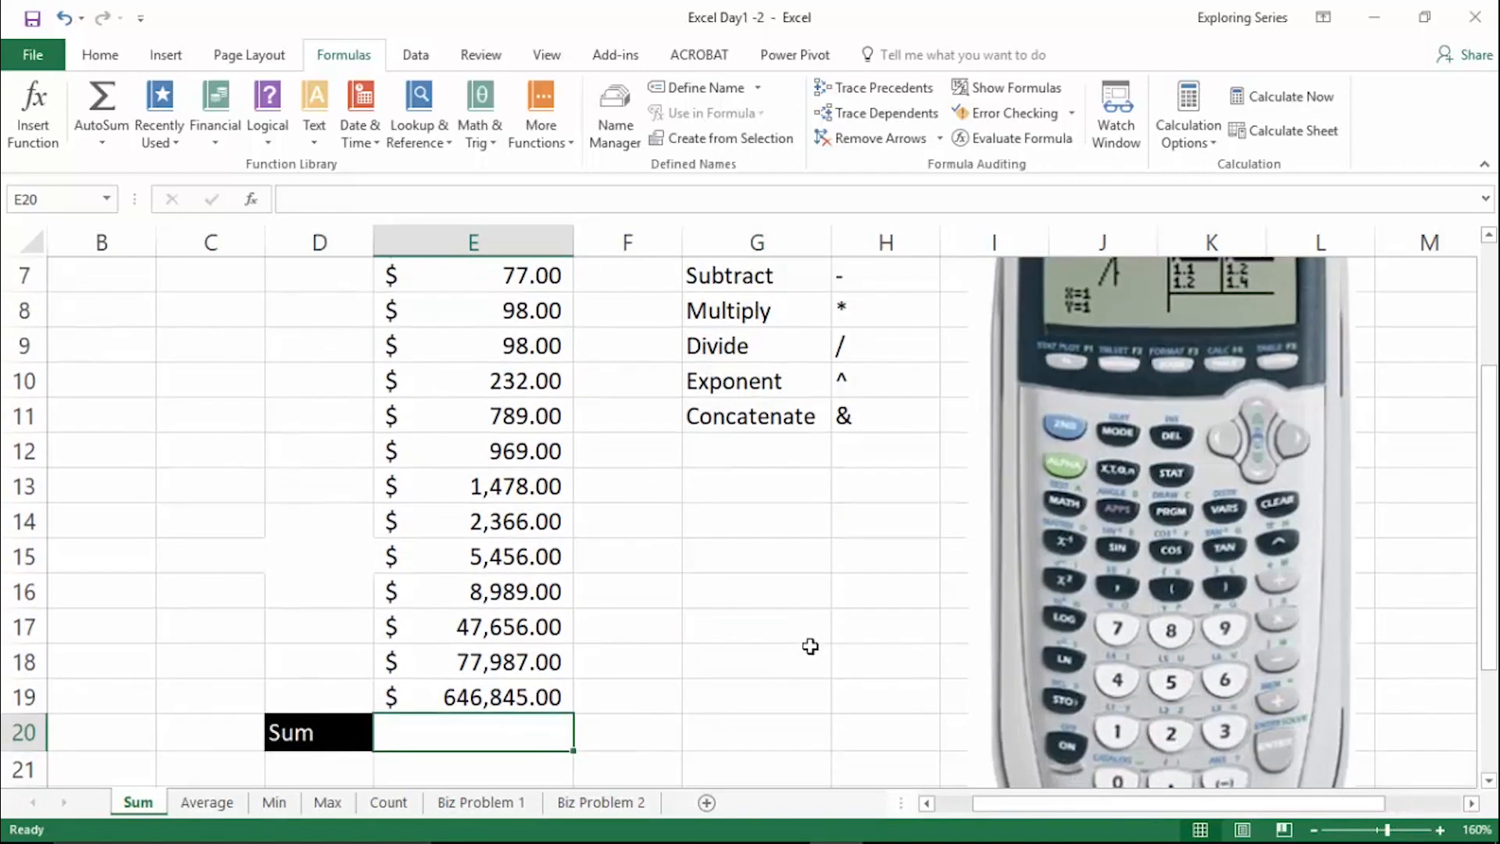
{"action": "type", "text": "="}
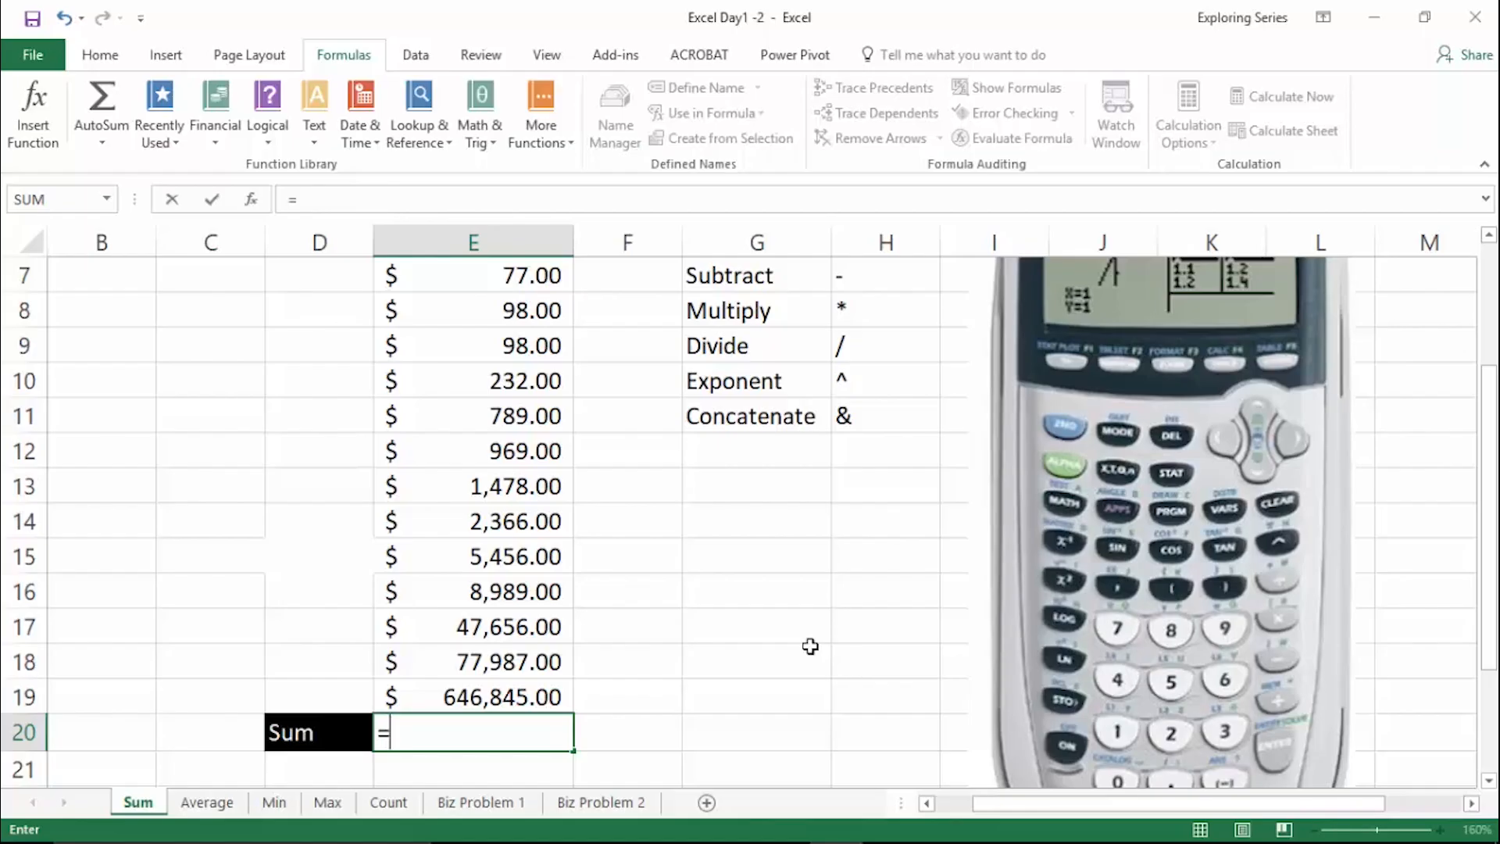
{"action": "type", "text": "sum"}
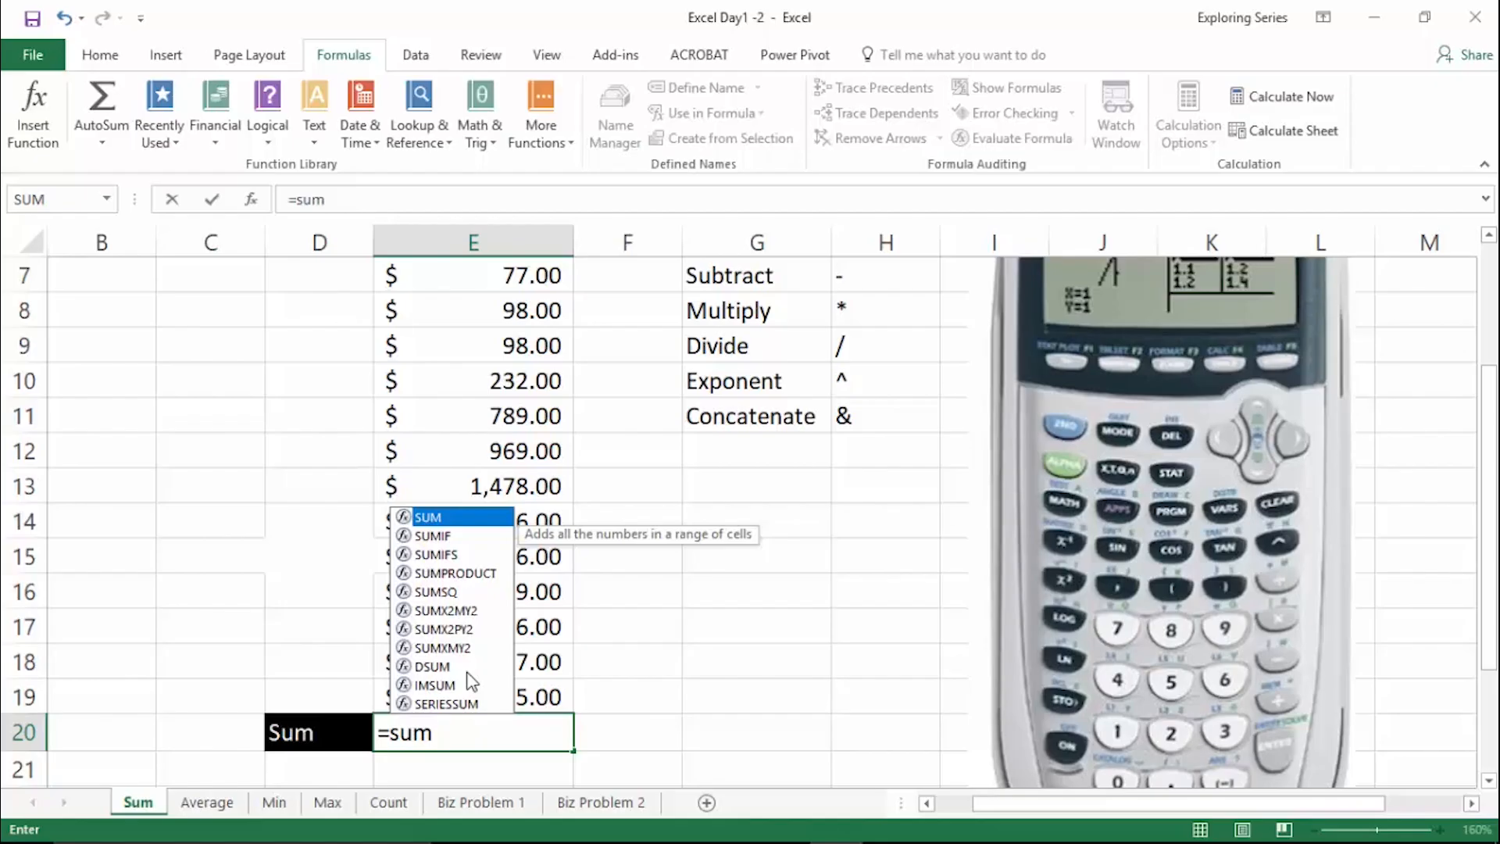
{"action": "key", "text": "BackSpace"}
{"action": "key", "text": "BackSpace"}
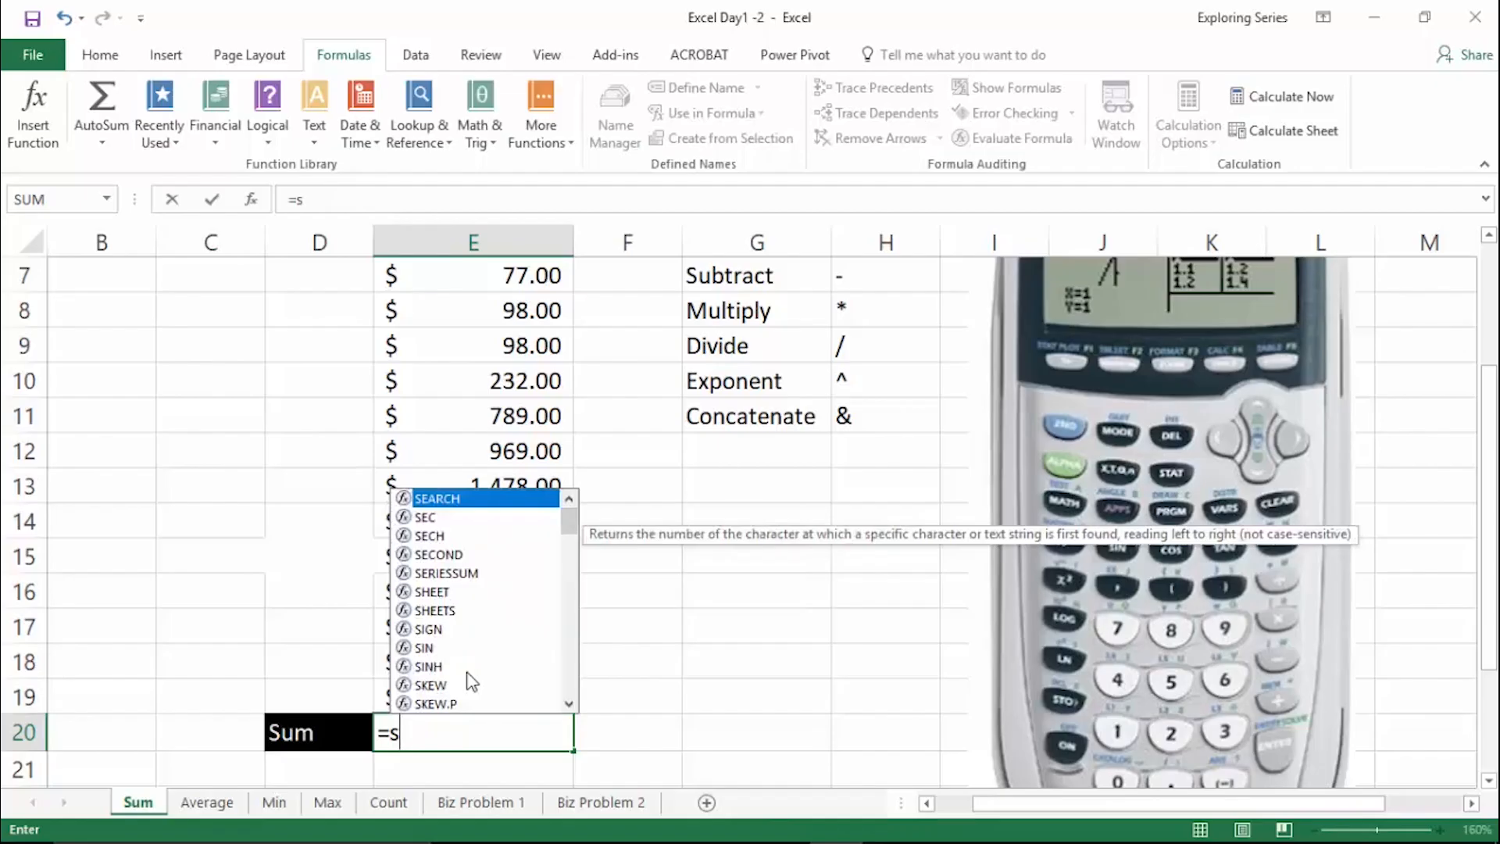
{"action": "type", "text": "u"}
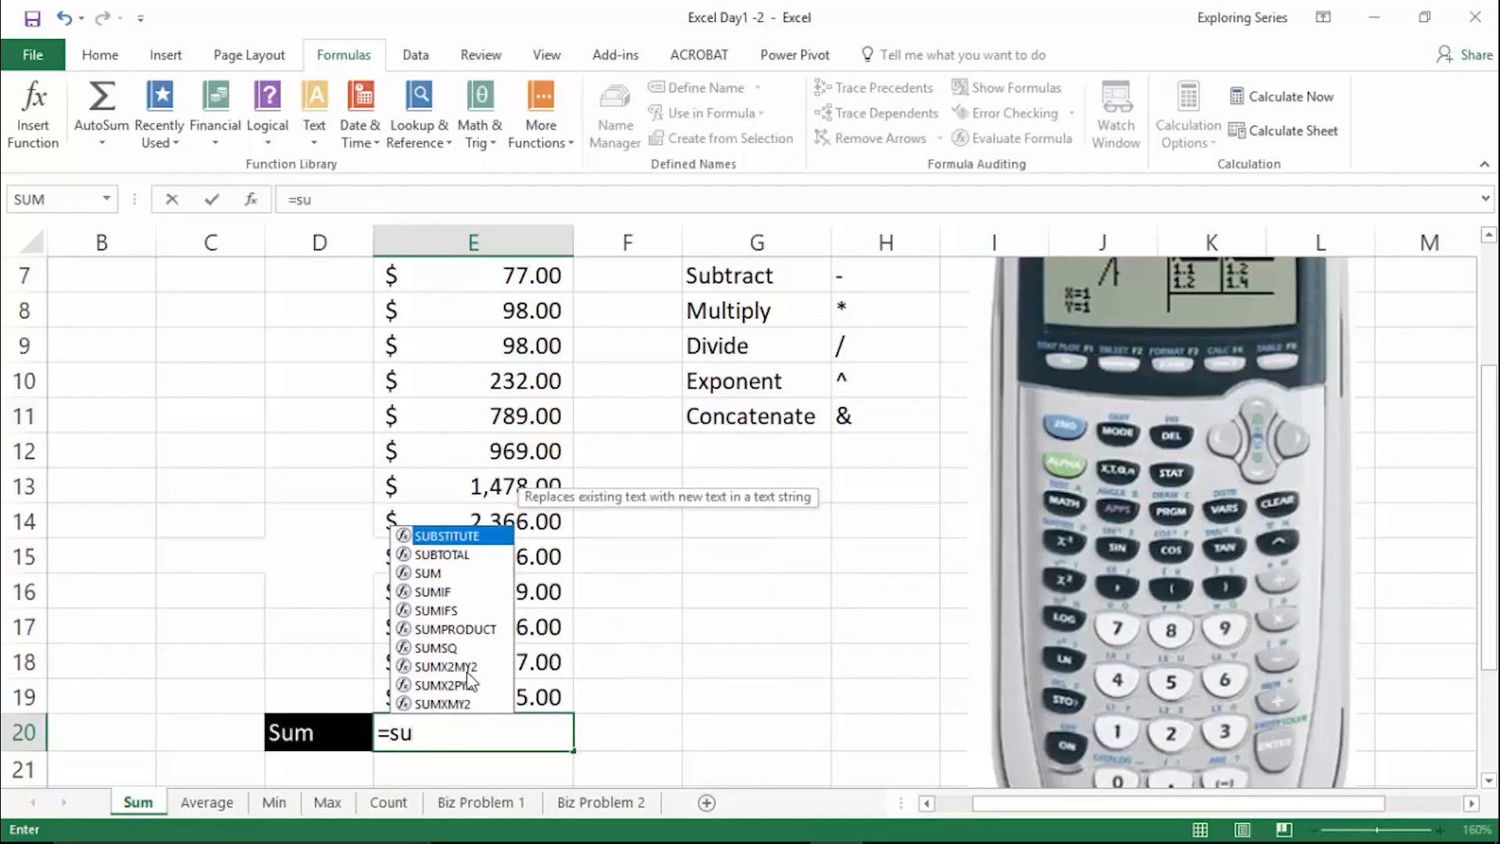
{"action": "key", "text": "Down"}
{"action": "key", "text": "Down"}
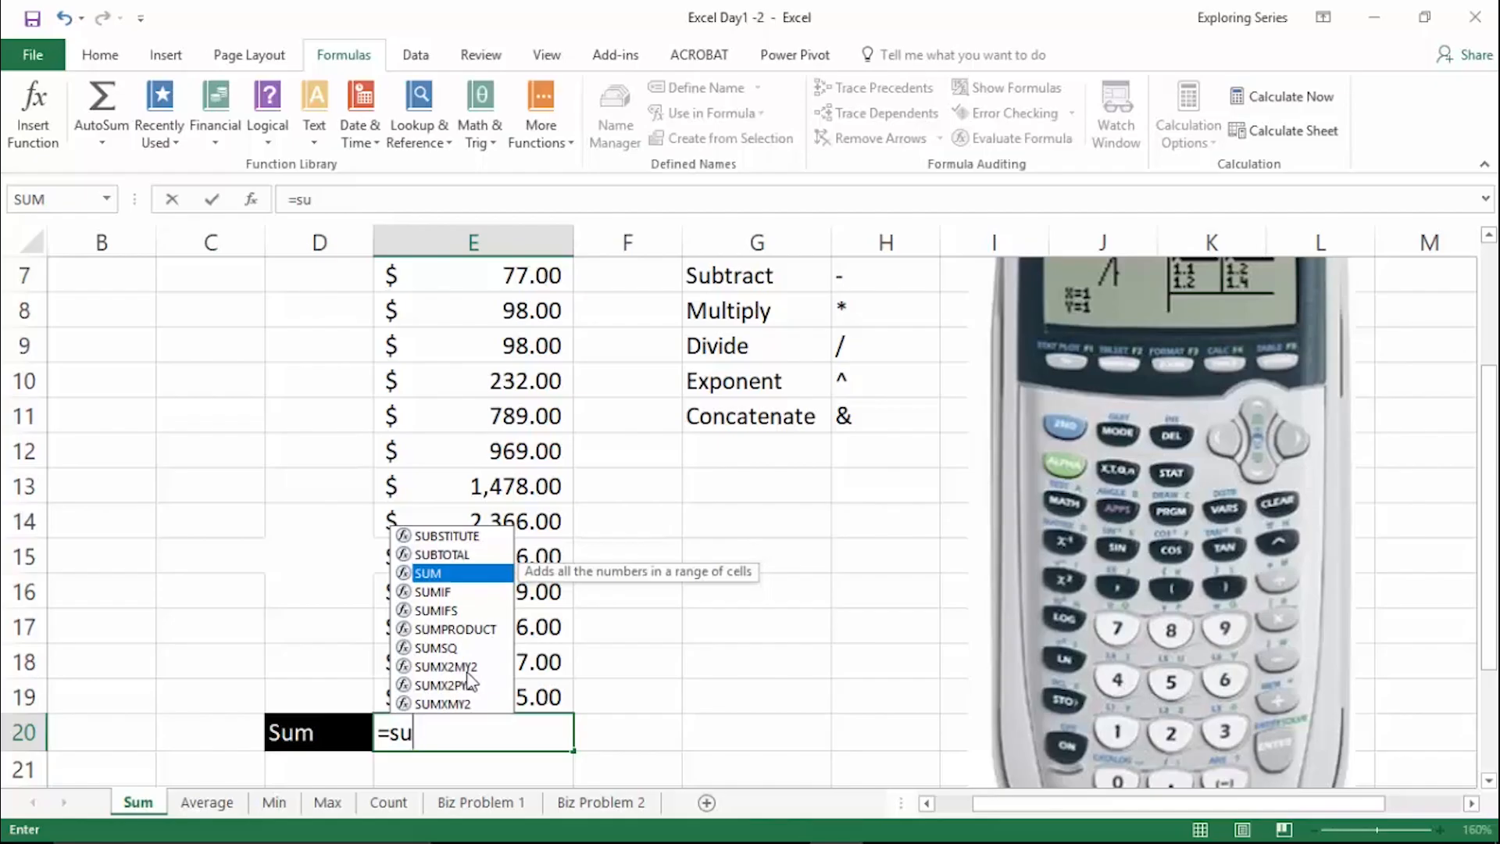
{"action": "key", "text": "Tab"}
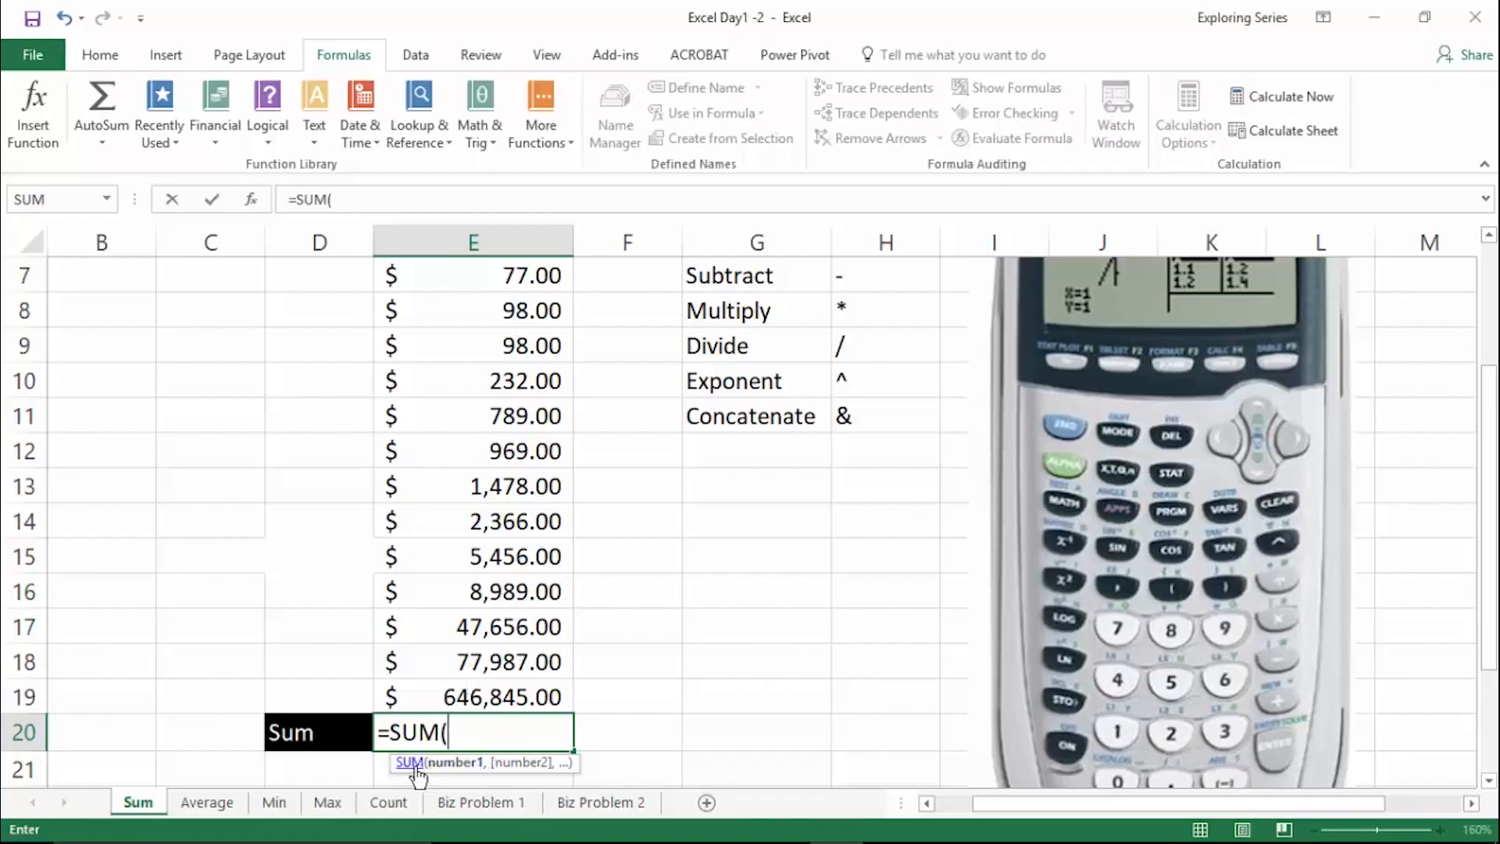
- Remove the accidental E20 reference from the SUM formula, and move the function's argument tooltip beside cell E20
{"action": "left_click_drag", "start_coordinate": [389, 762], "coordinate": [534, 730]}
{"action": "key", "text": "BackSpace"}
{"action": "key", "text": "BackSpace"}
{"action": "key", "text": "BackSpace"}
{"action": "key", "text": "BackSpace"}
{"action": "key", "text": "BackSpace"}
{"action": "key", "text": "BackSpace"}
{"action": "key", "text": "BackSpace"}
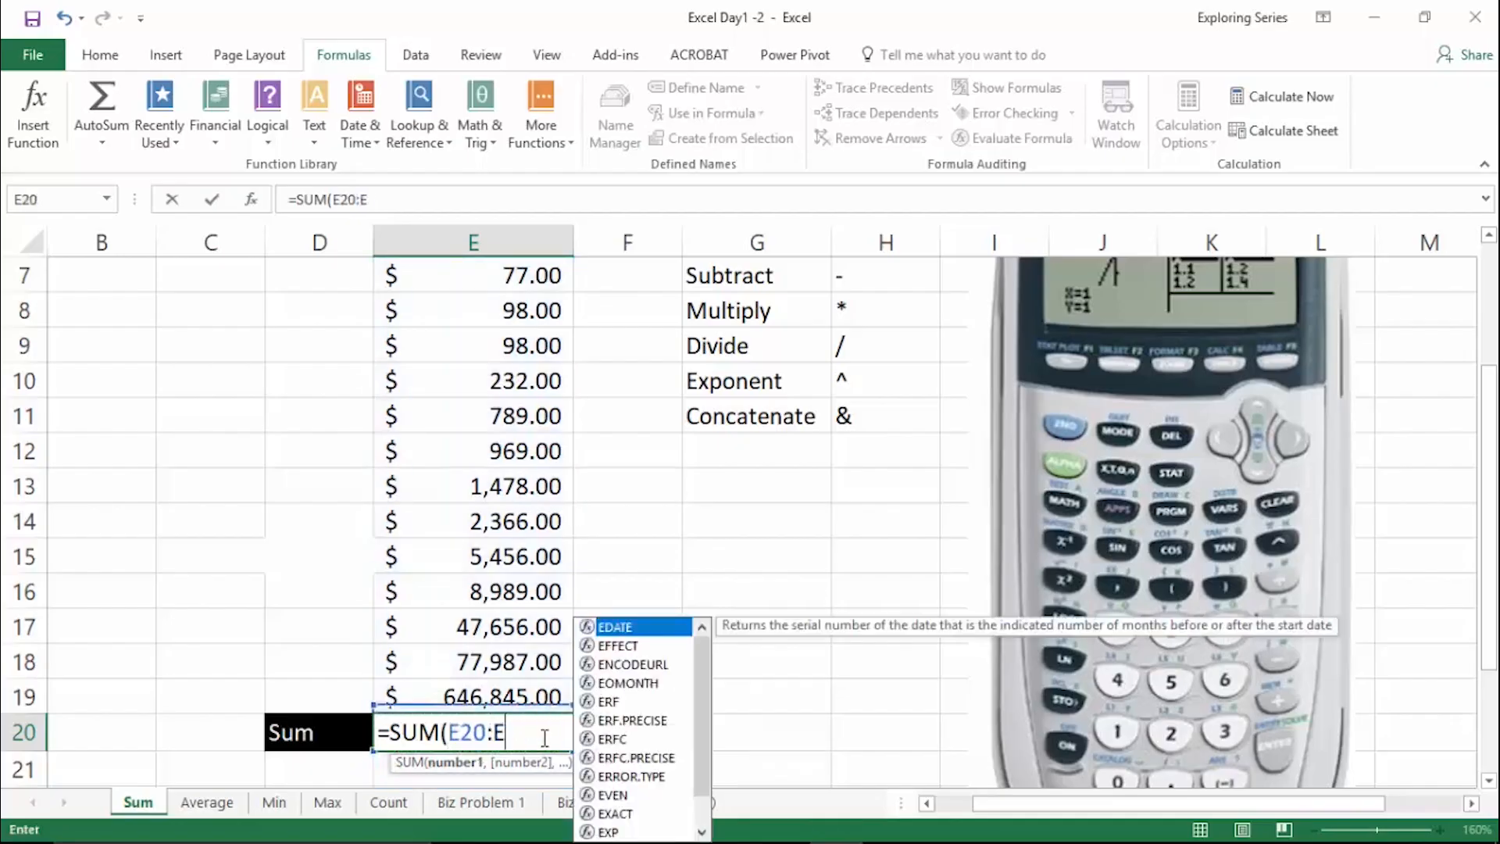
{"action": "left_click_drag", "start_coordinate": [551, 764], "coordinate": [777, 742]}
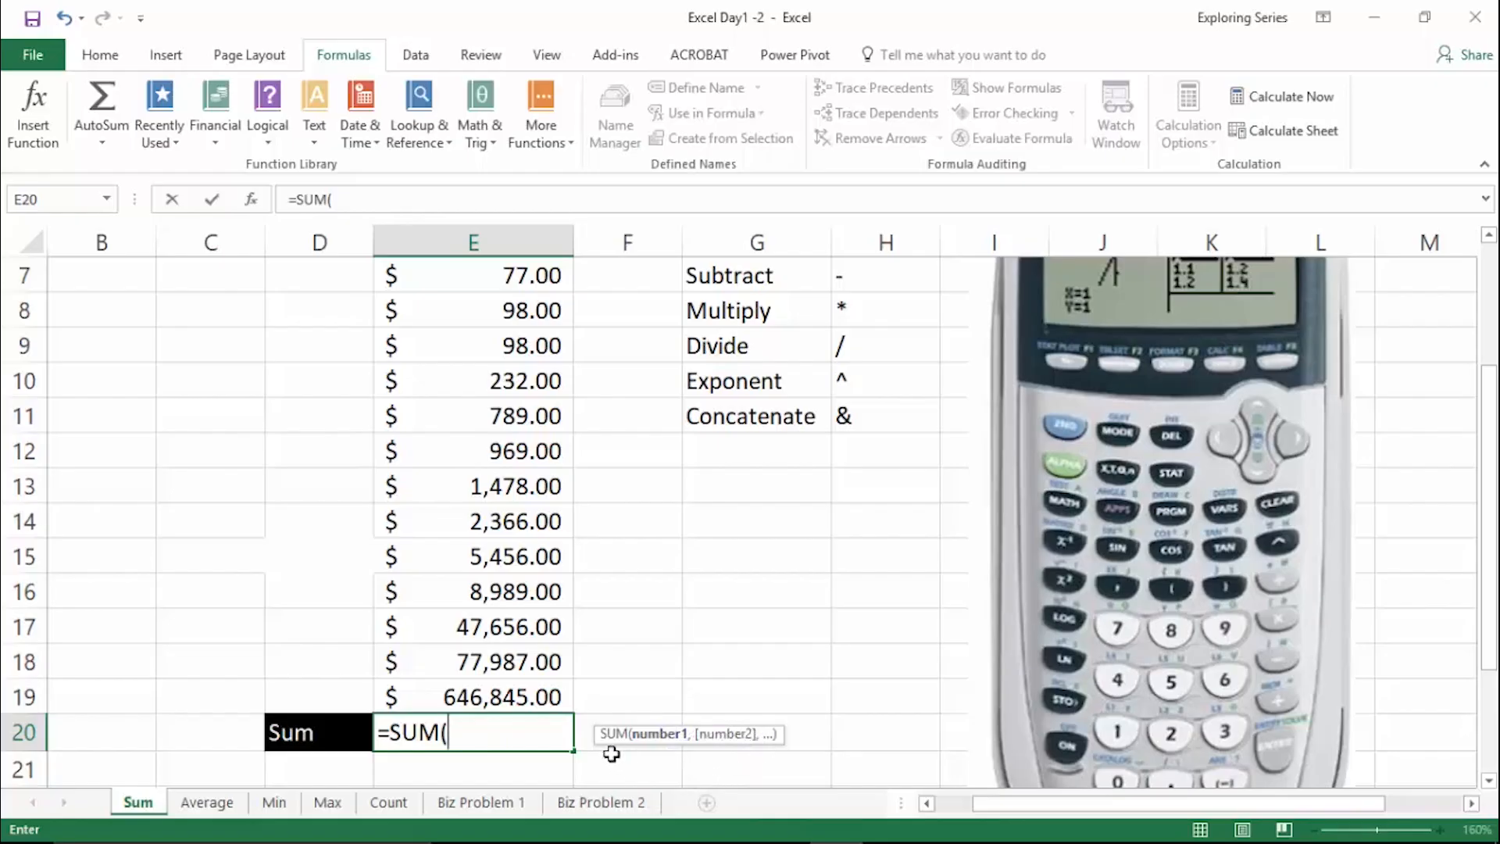
- Enter =SUM(2,2) in cell E20 as an example, and reopen the formula to clear its arguments
{"action": "type", "text": "2,2)"}
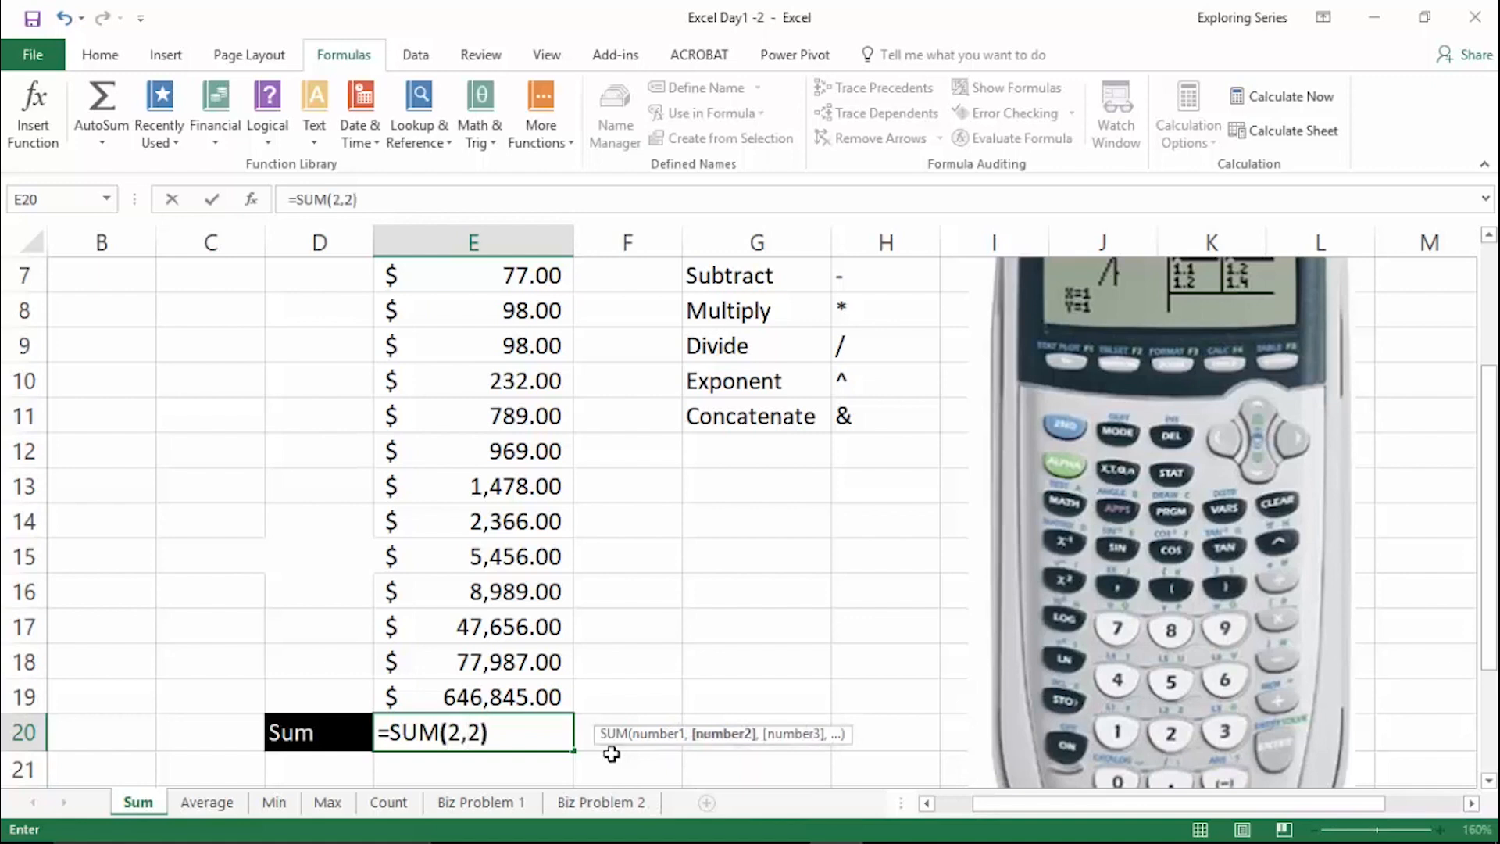
{"action": "key", "text": "Return"}
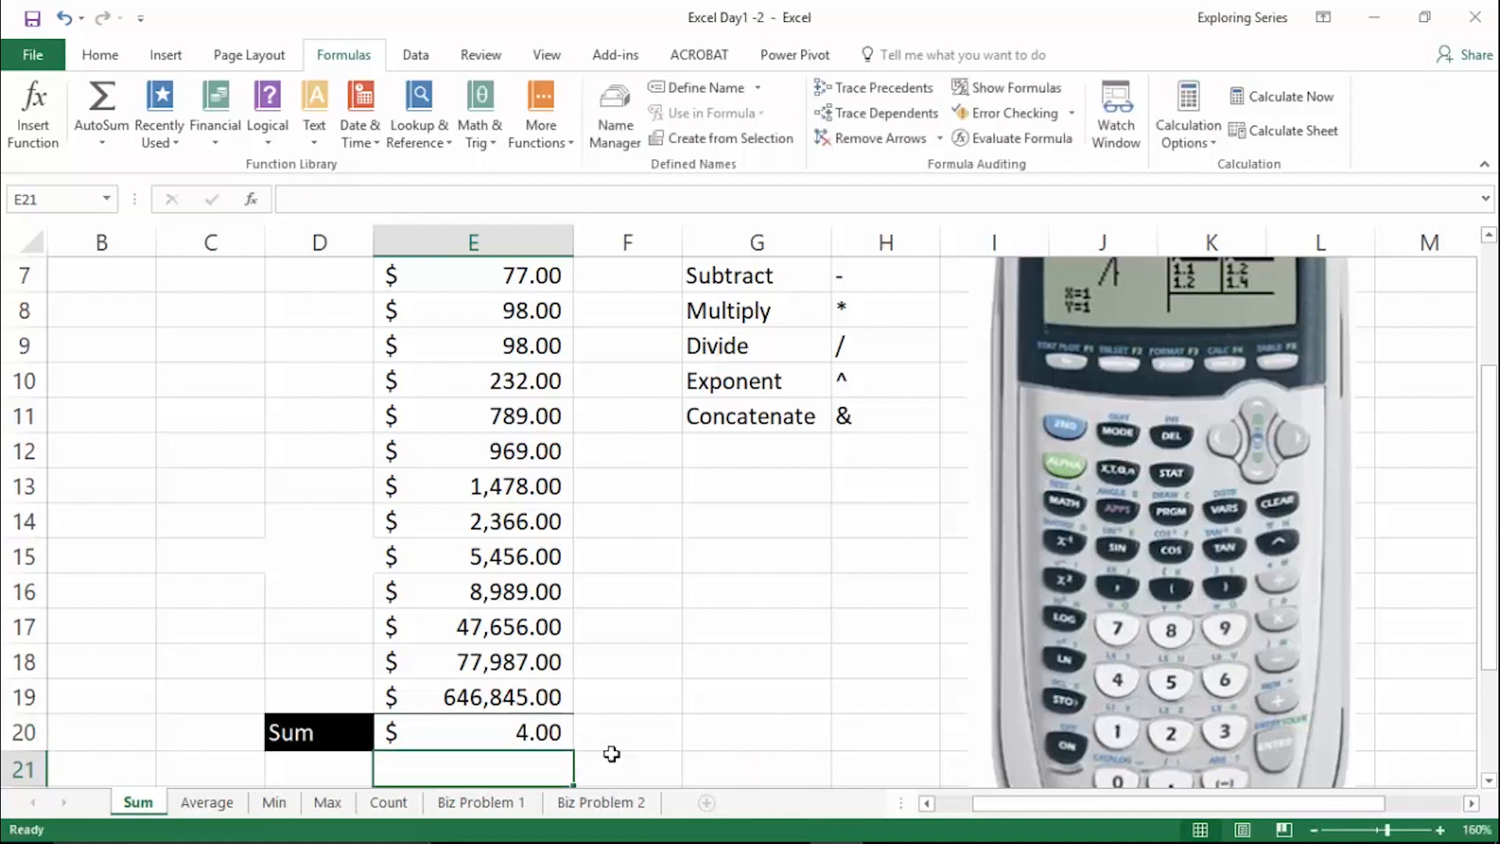
{"action": "double_click", "coordinate": [511, 735]}
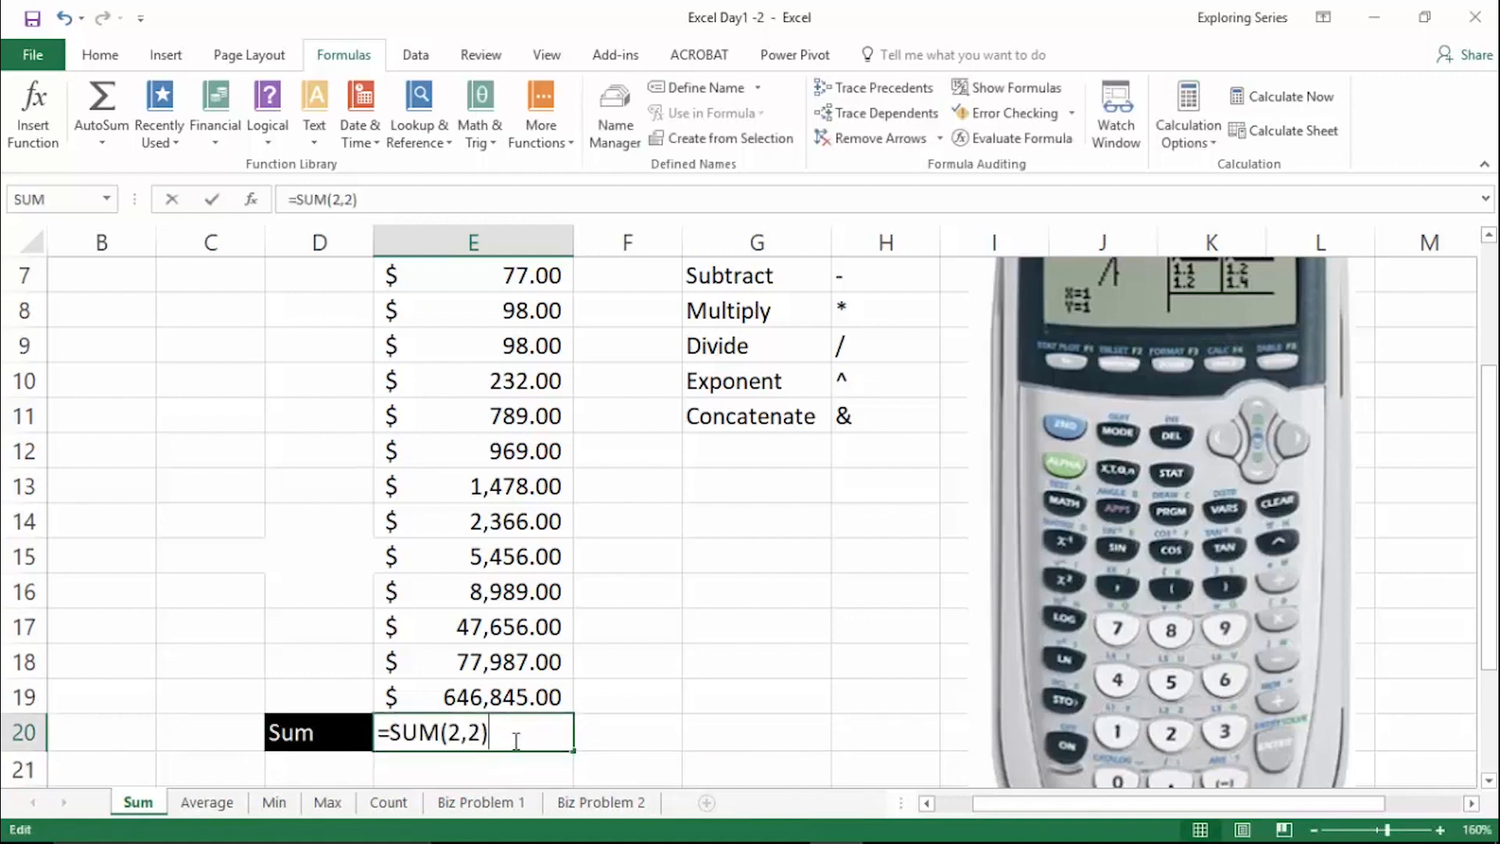
{"action": "key", "text": "BackSpace"}
{"action": "key", "text": "BackSpace"}
{"action": "key", "text": "BackSpace"}
{"action": "key", "text": "BackSpace"}
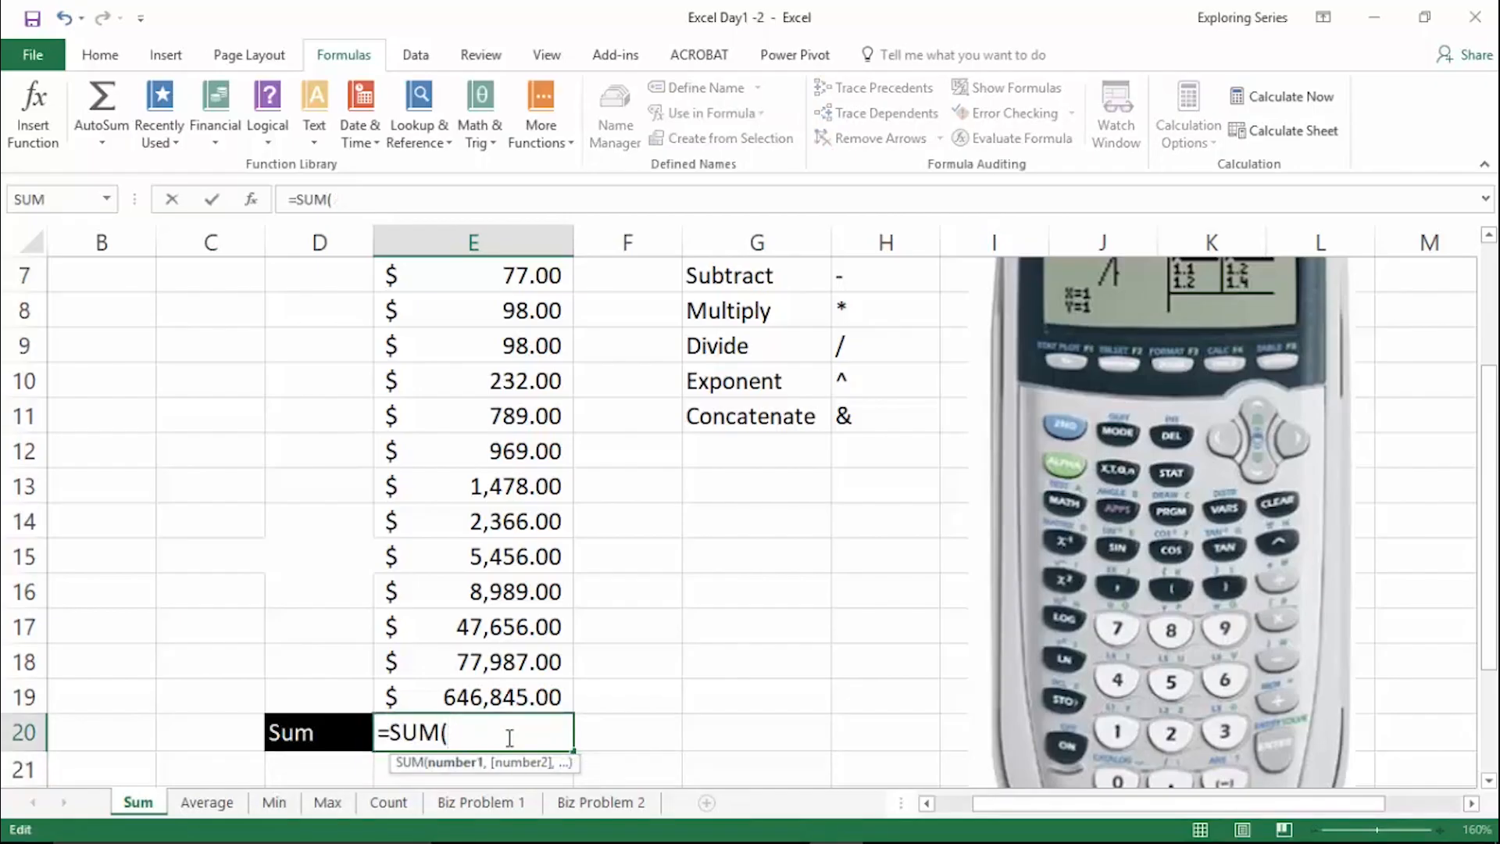
- Complete the SUM formula in cell E20 with the range E6:E19 and enter it
{"action": "scroll", "coordinate": [510, 738], "scroll_direction": "up", "scroll_amount": 1}
{"action": "scroll", "coordinate": [509, 737], "scroll_direction": "down", "scroll_amount": 1}
{"action": "left_click", "coordinate": [547, 802]}
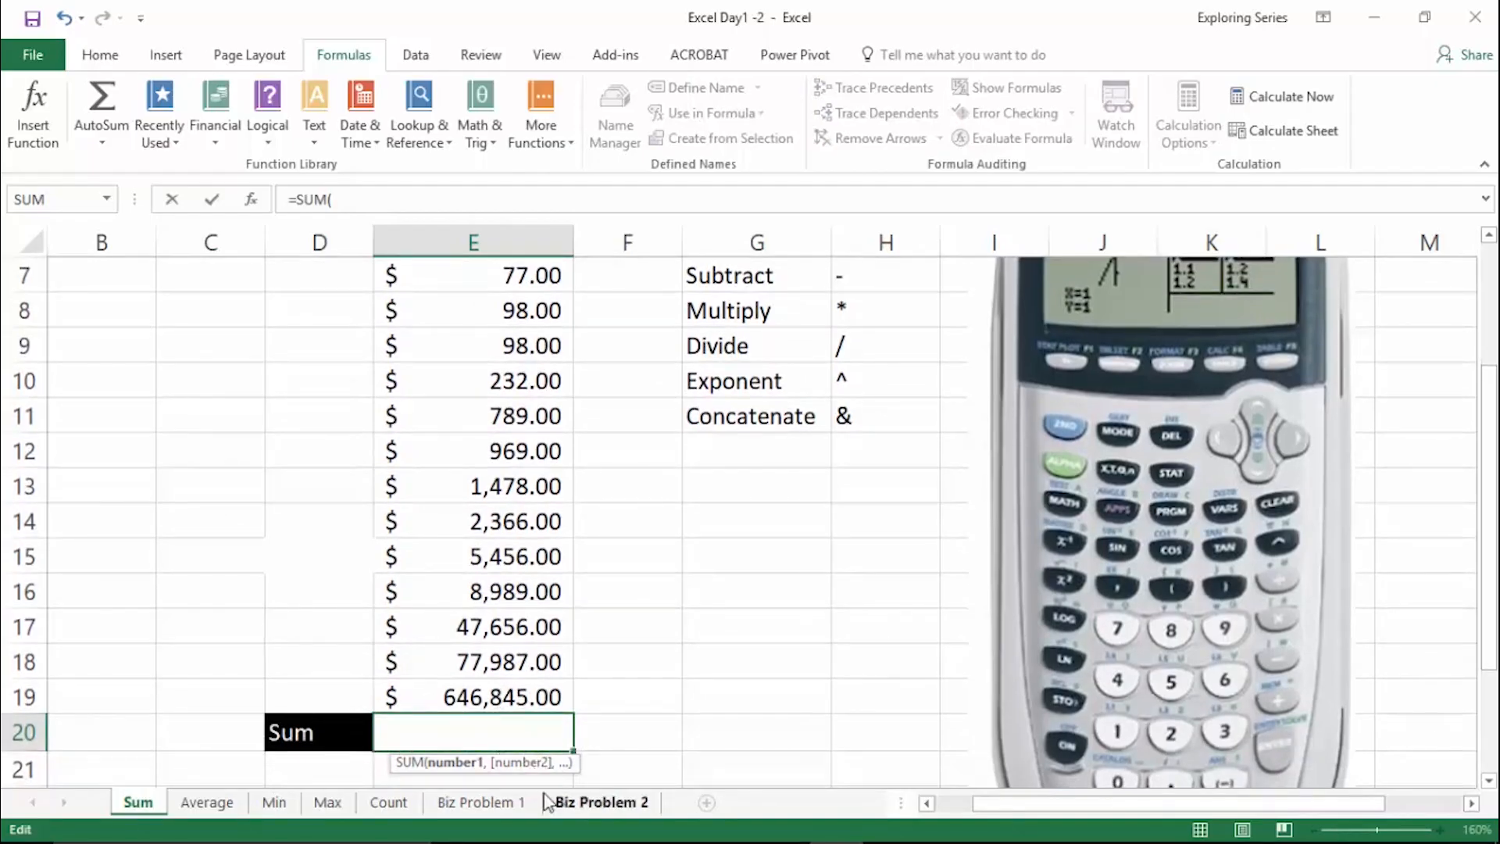
{"action": "scroll", "coordinate": [458, 576], "scroll_direction": "up", "scroll_amount": 2}
{"action": "left_click_drag", "start_coordinate": [494, 458], "coordinate": [488, 717]}
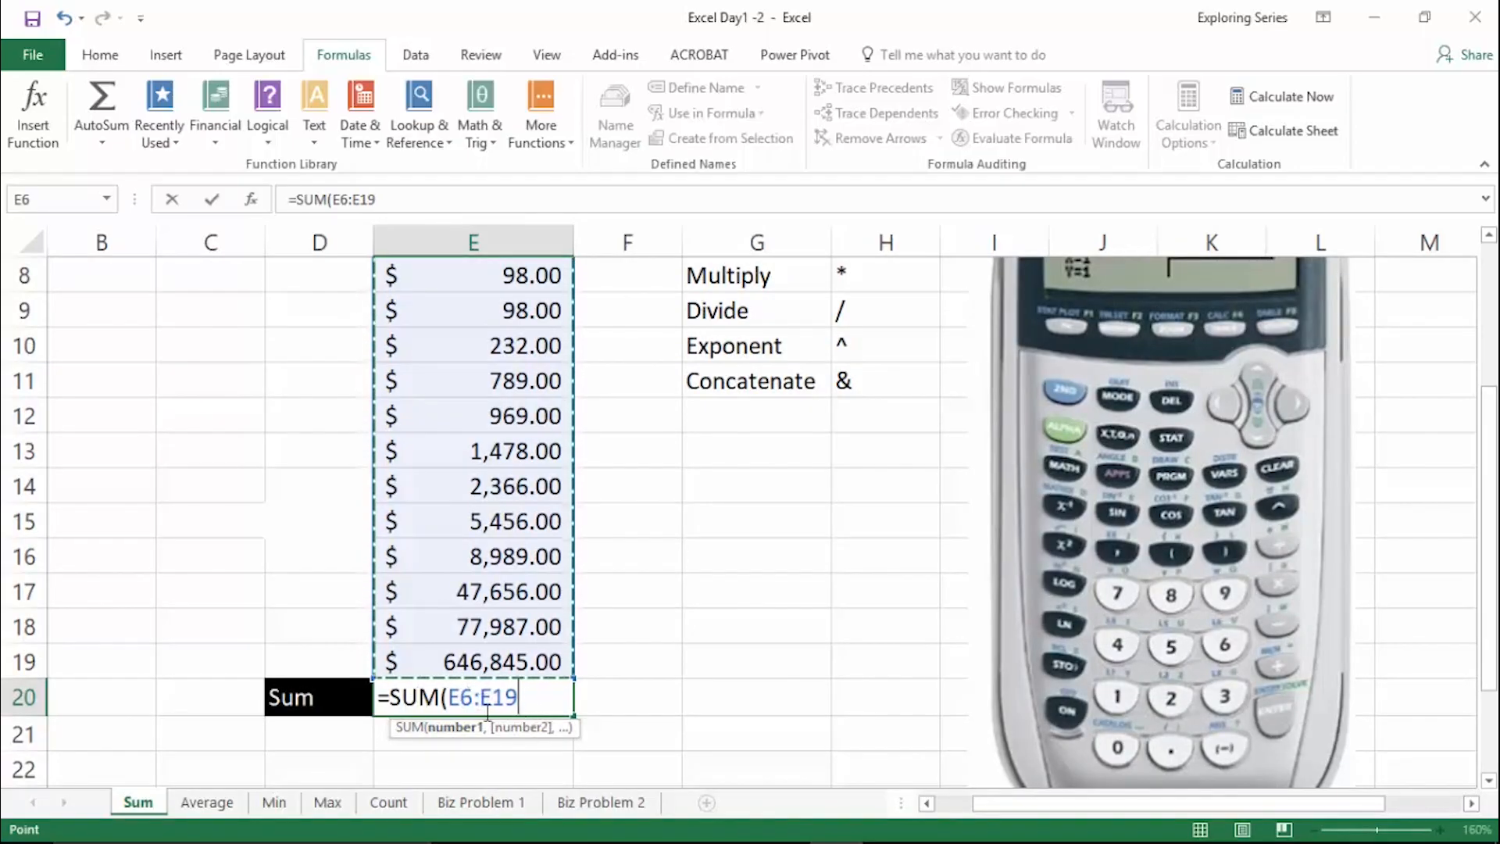
{"action": "scroll", "coordinate": [485, 485], "scroll_direction": "up", "scroll_amount": 2}
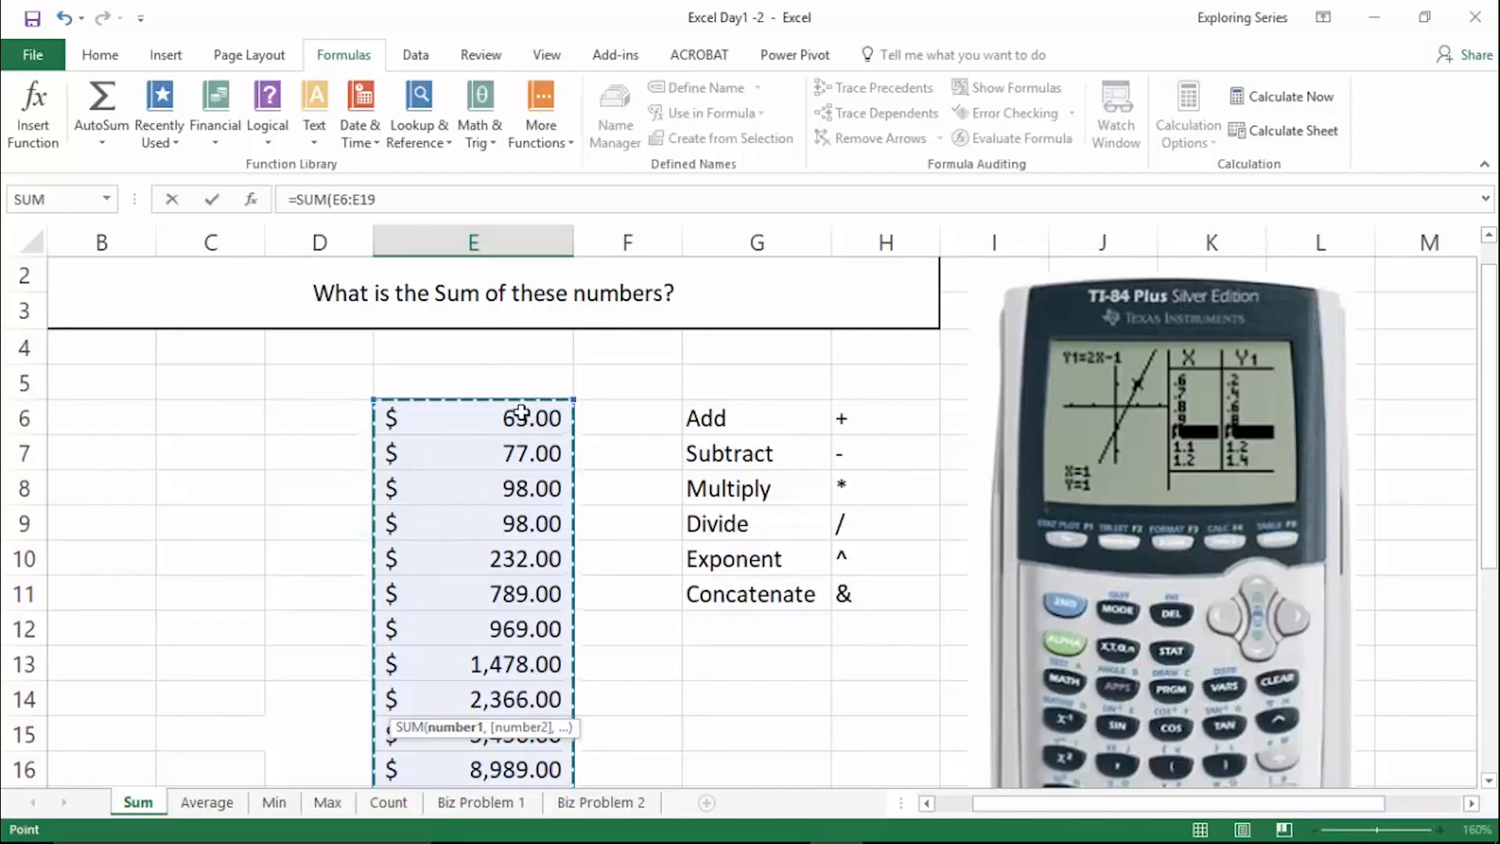
{"action": "scroll", "coordinate": [522, 412], "scroll_direction": "down", "scroll_amount": 5}
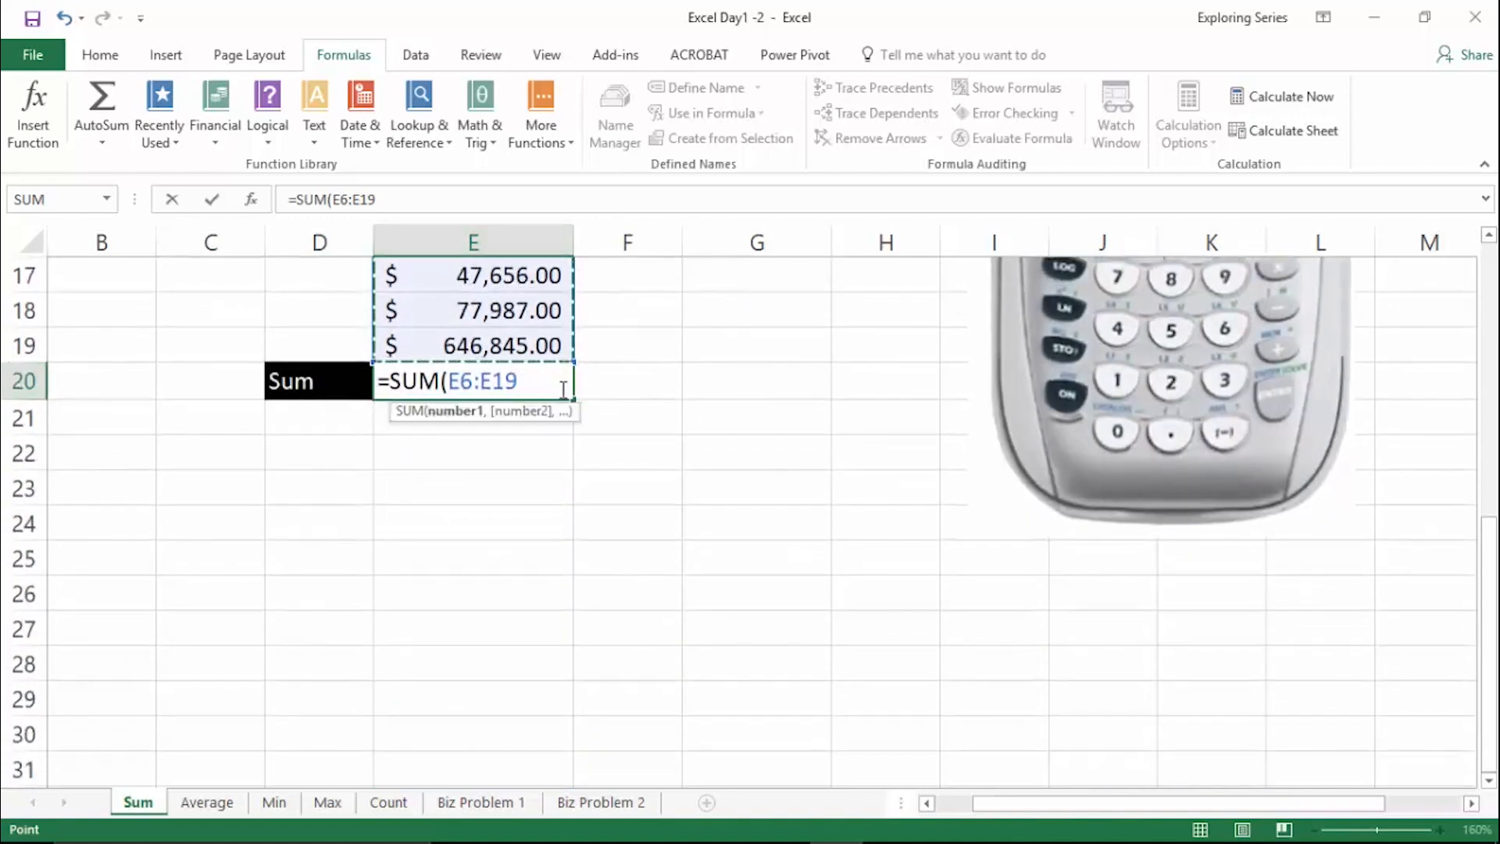
{"action": "scroll", "coordinate": [561, 389], "scroll_direction": "up", "scroll_amount": 1}
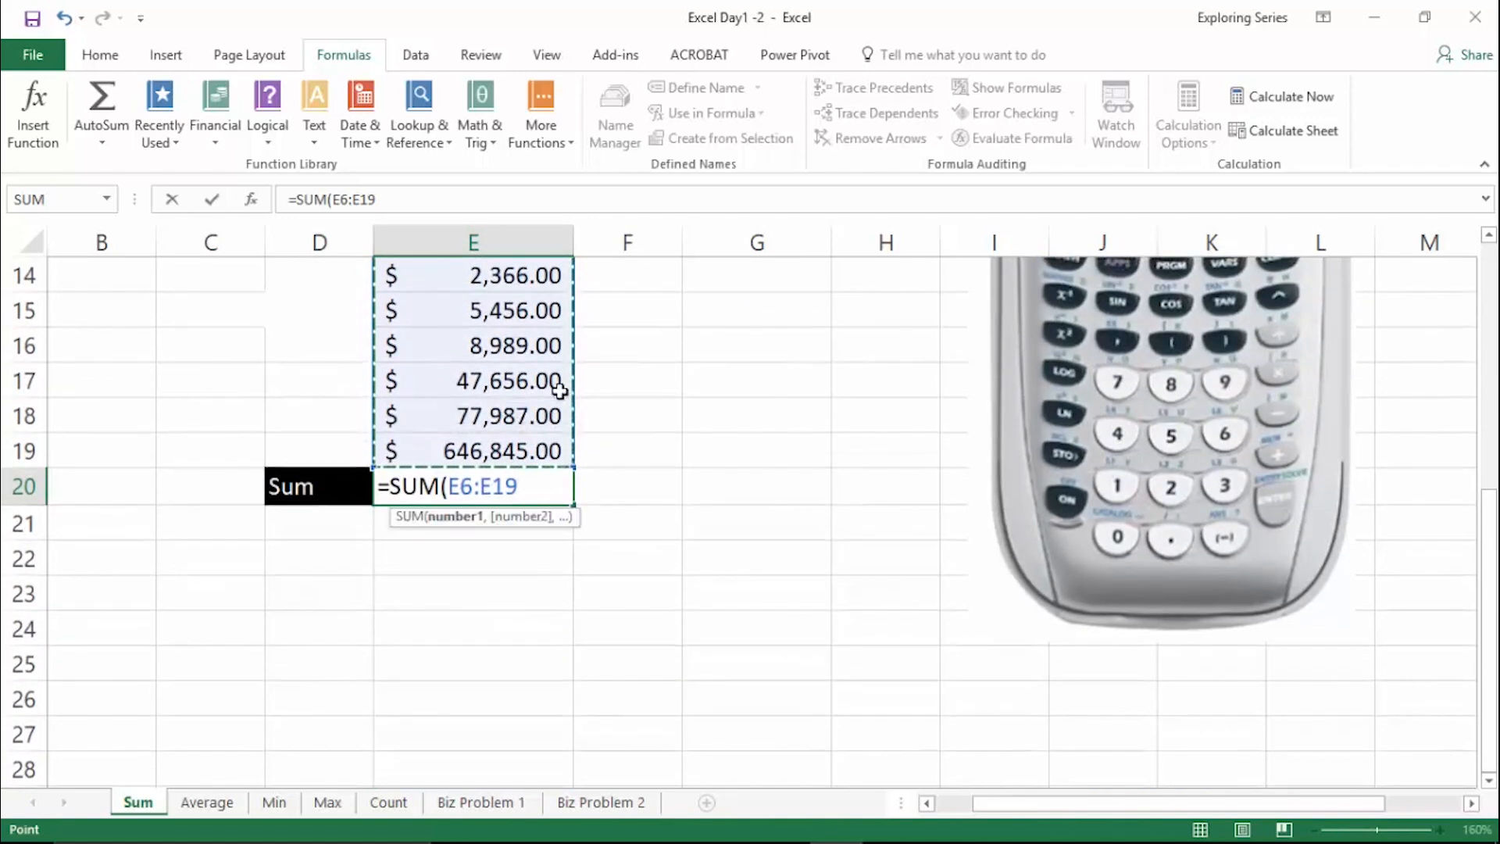
{"action": "key", "text": "Return"}
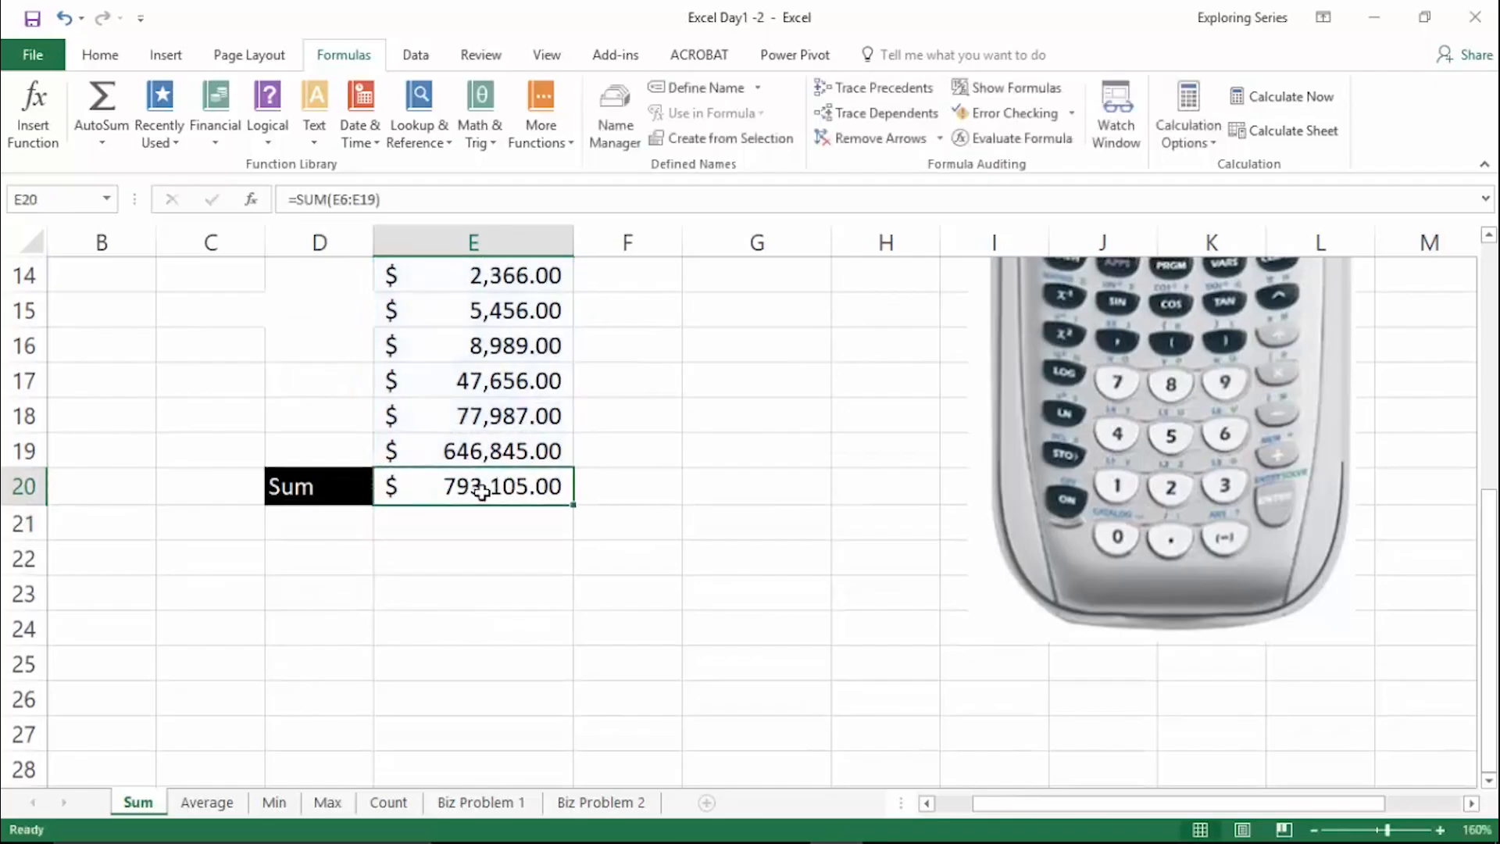
- Reopen the SUM formula in E20, delete and retype its closing parenthesis, and re-enter it
{"action": "double_click", "coordinate": [479, 490]}
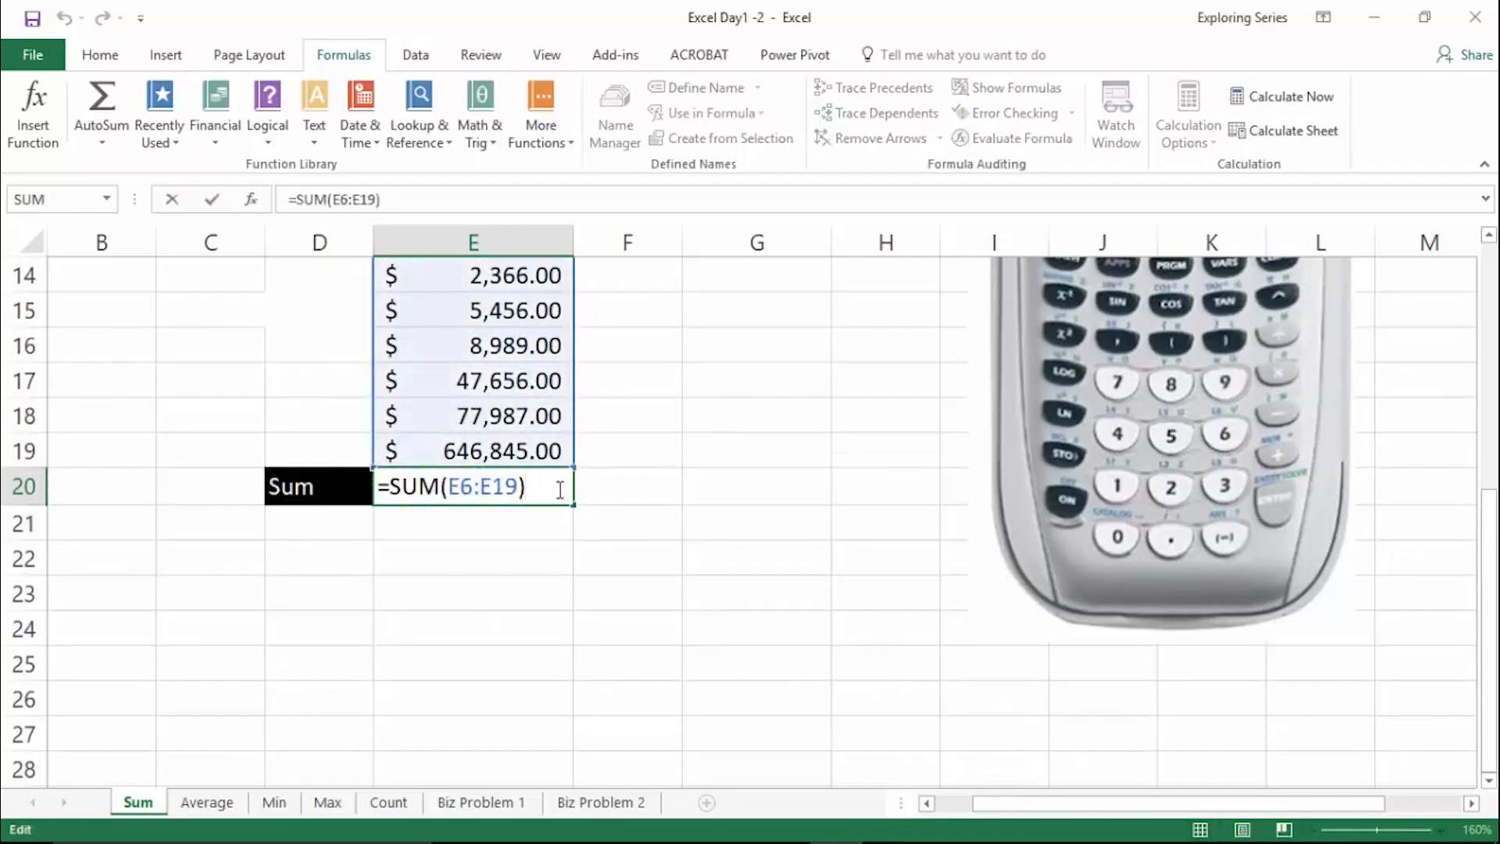
{"action": "key", "text": "BackSpace"}
{"action": "type", "text": ")"}
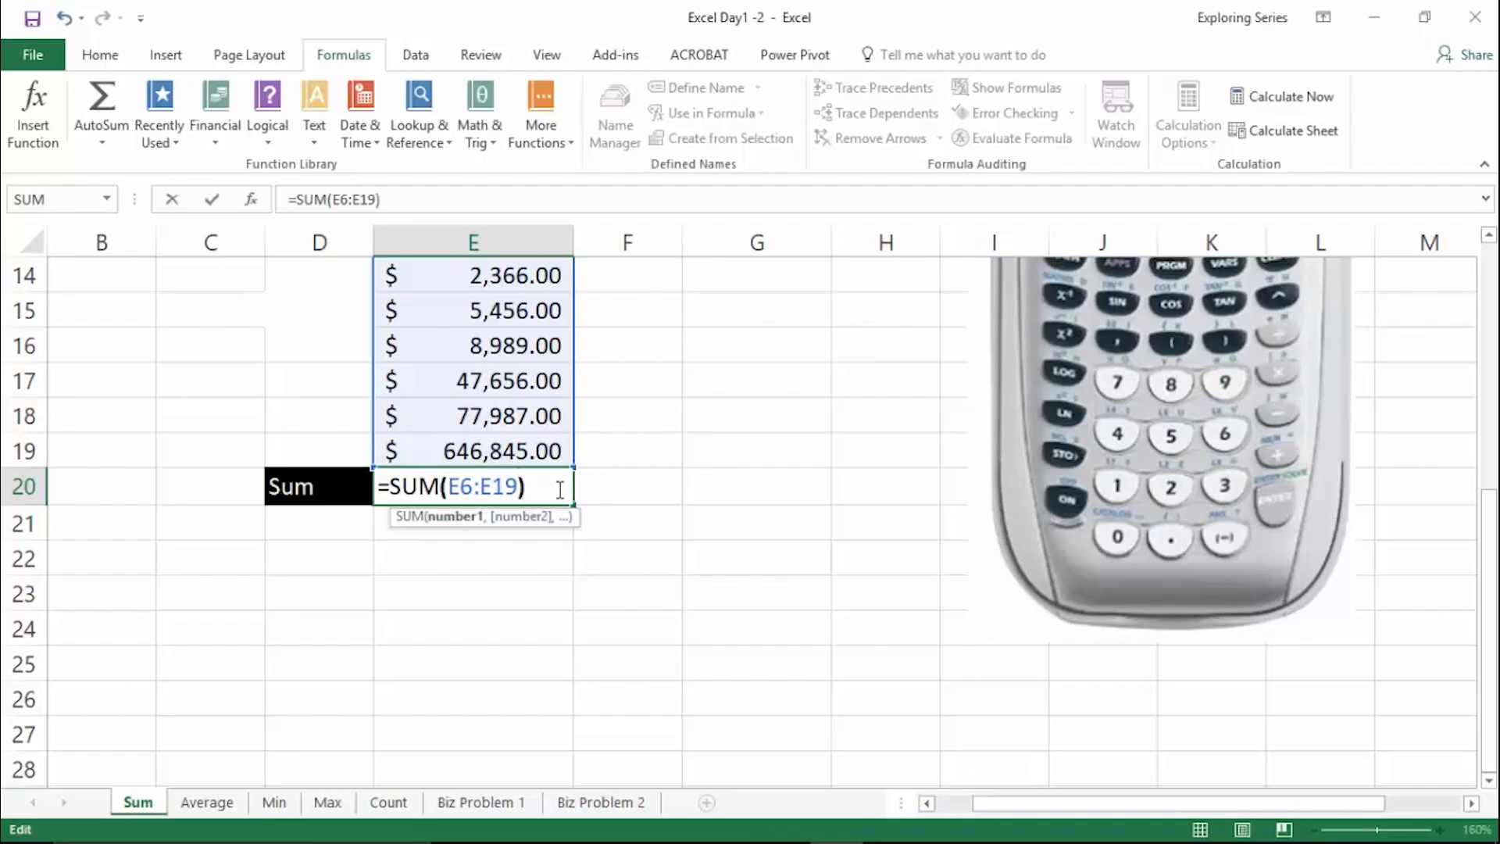
{"action": "key", "text": "ctrl+Return"}
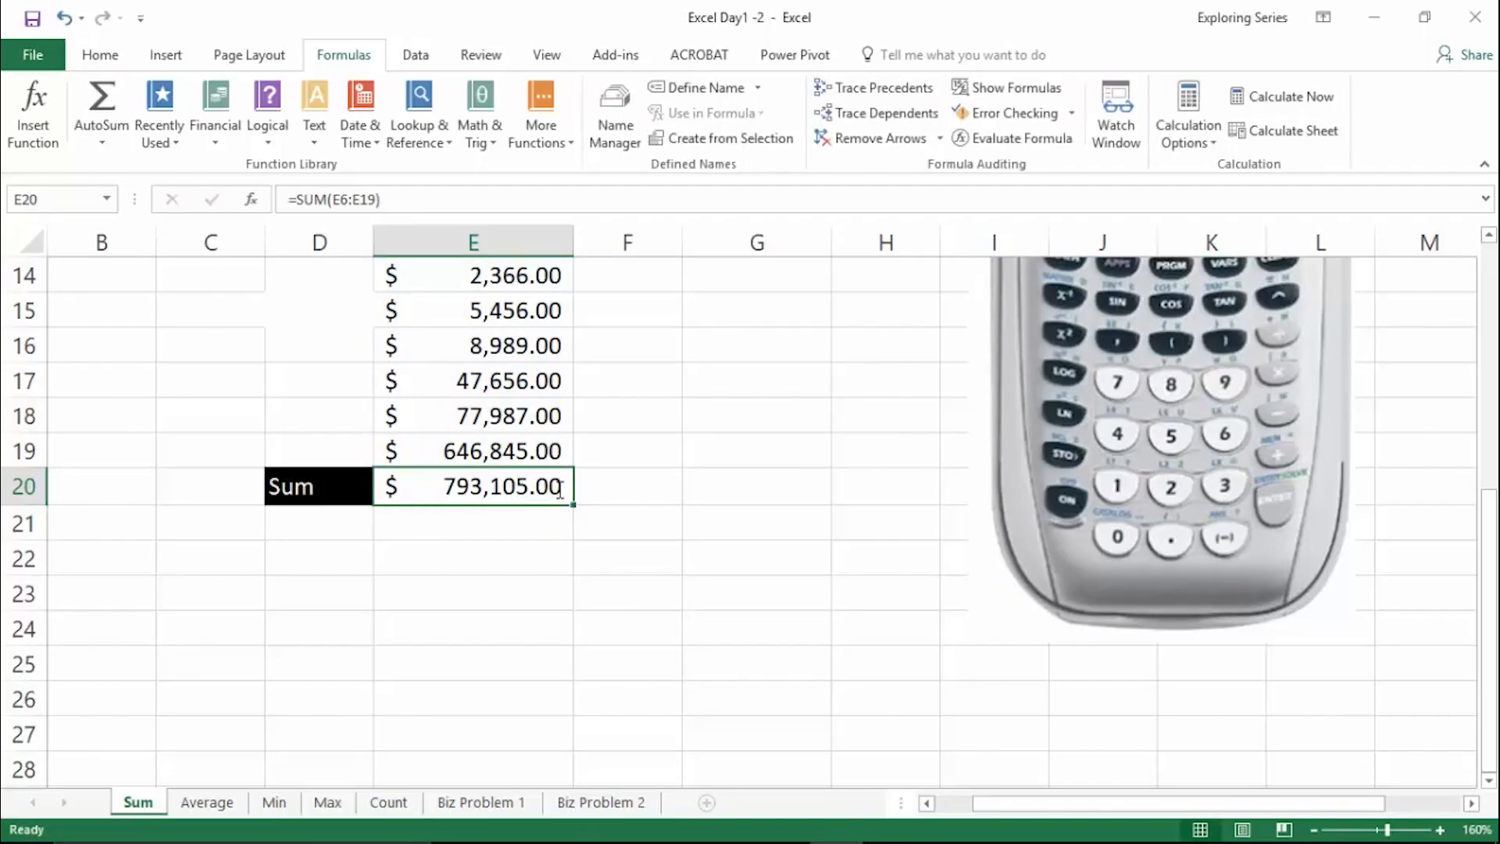
- Inspect the SUM formula in E20 and compare its E6:E19 reference with the highlighted numbers in column E
{"action": "double_click", "coordinate": [559, 491]}
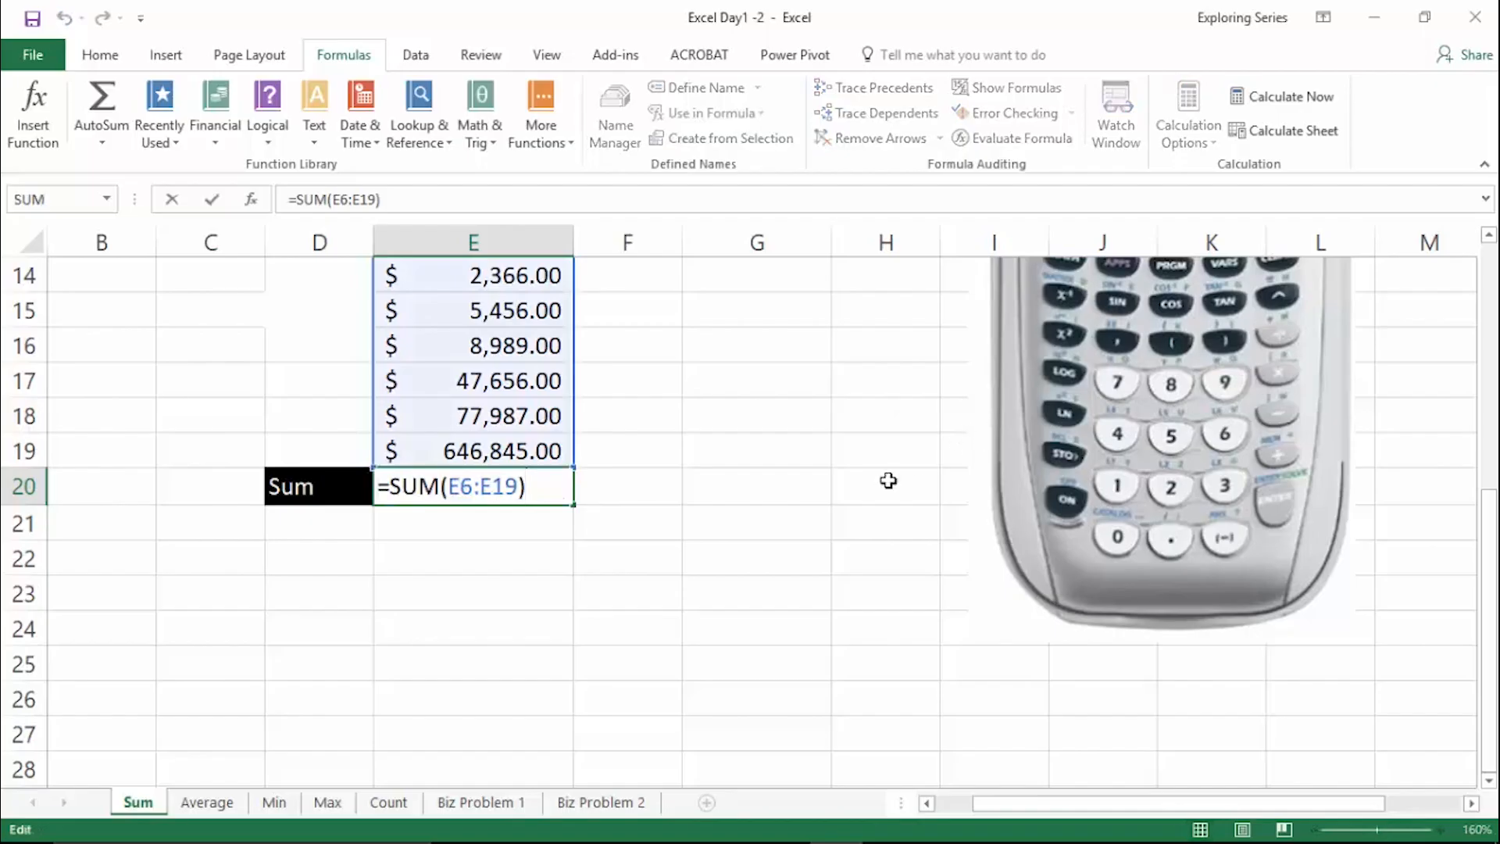
{"action": "scroll", "coordinate": [771, 575], "scroll_direction": "up", "scroll_amount": 2}
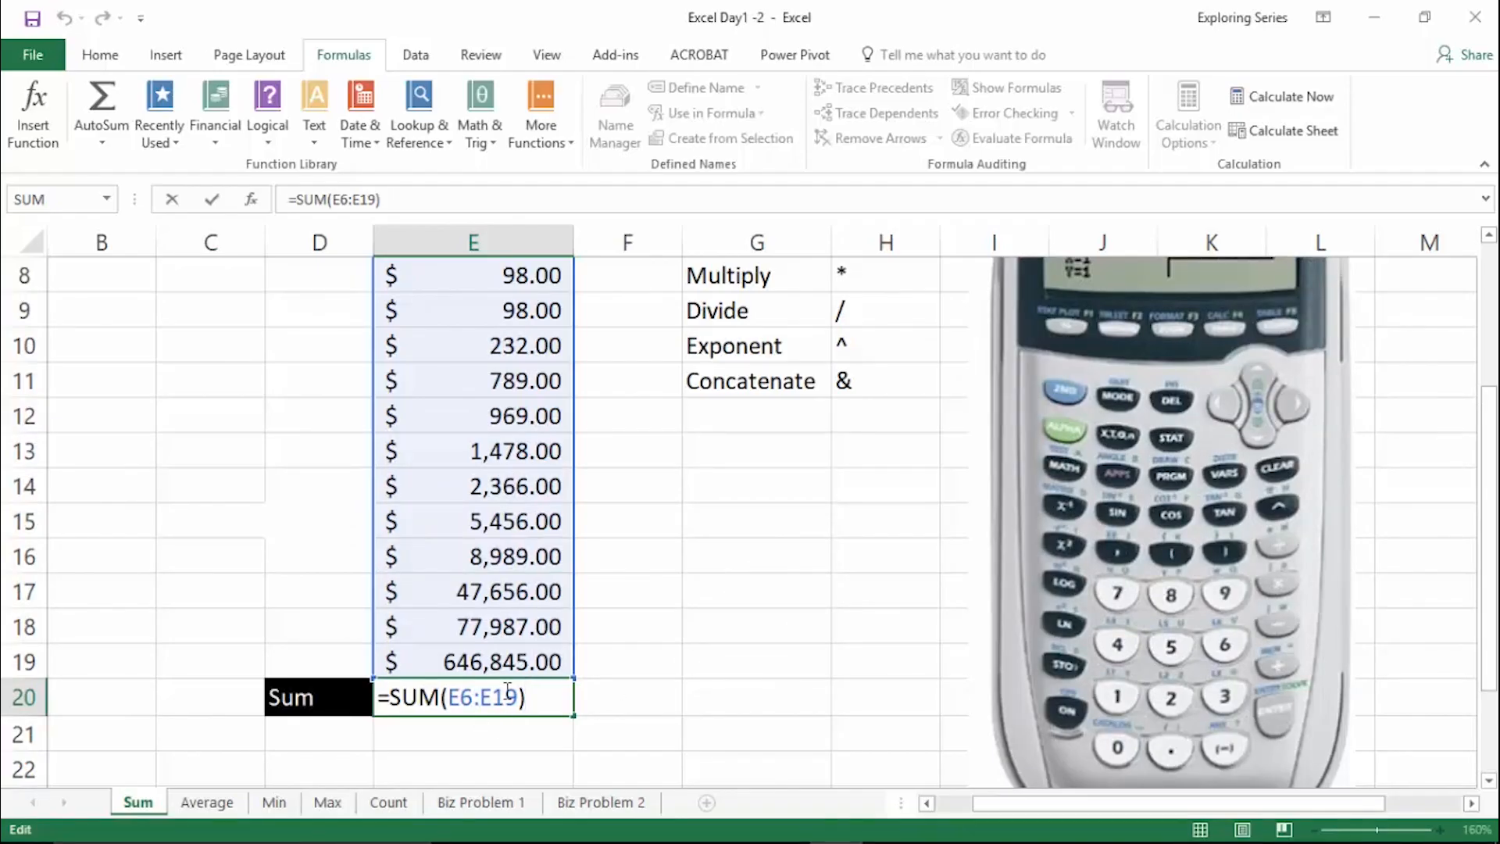
{"action": "scroll", "coordinate": [630, 649], "scroll_direction": "up", "scroll_amount": 1}
{"action": "left_click", "coordinate": [635, 656]}
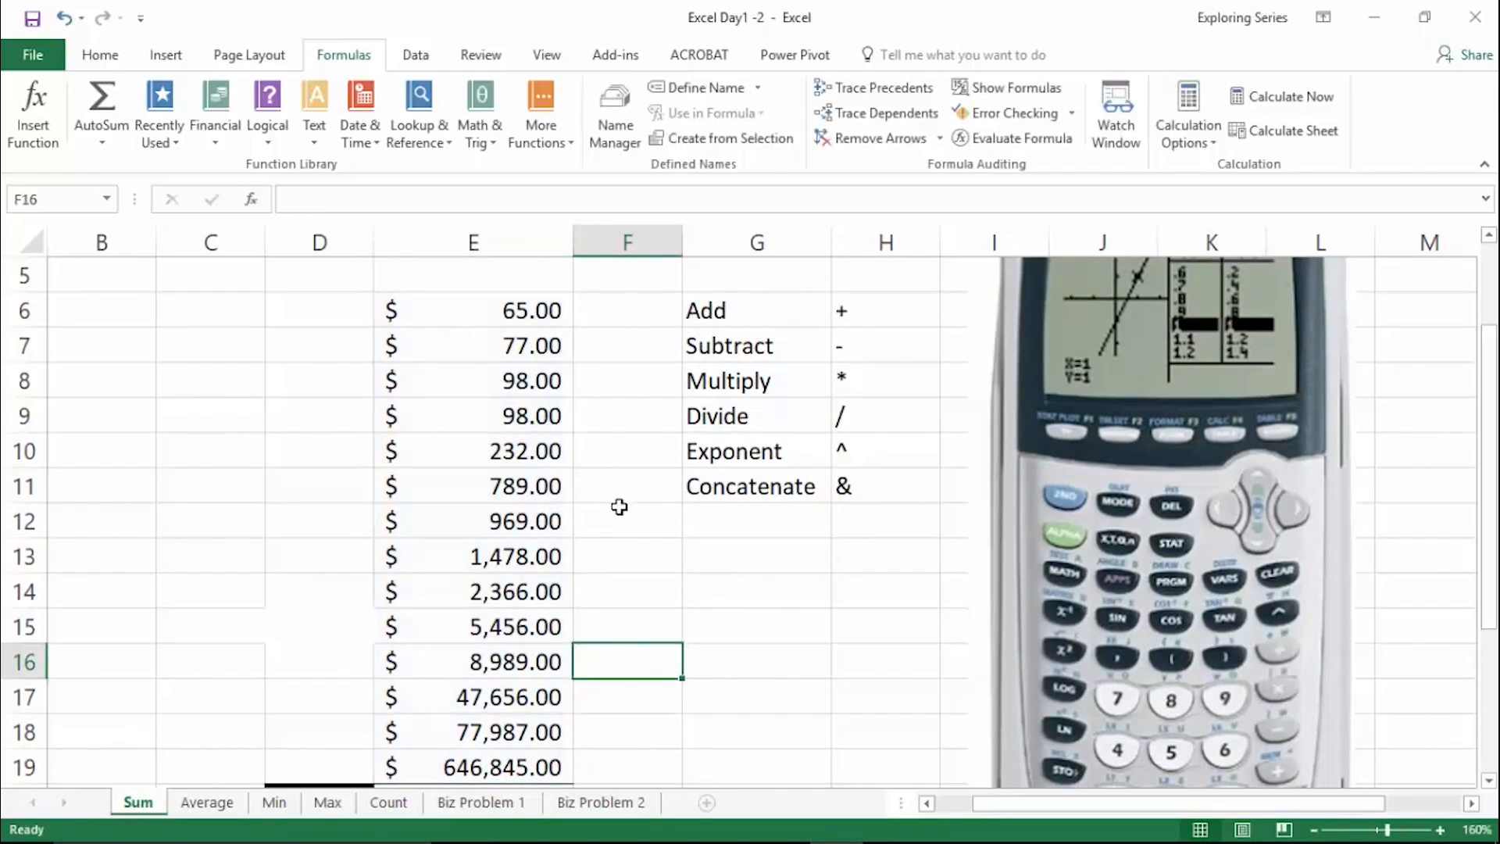
{"action": "scroll", "coordinate": [620, 507], "scroll_direction": "down", "scroll_amount": 2}
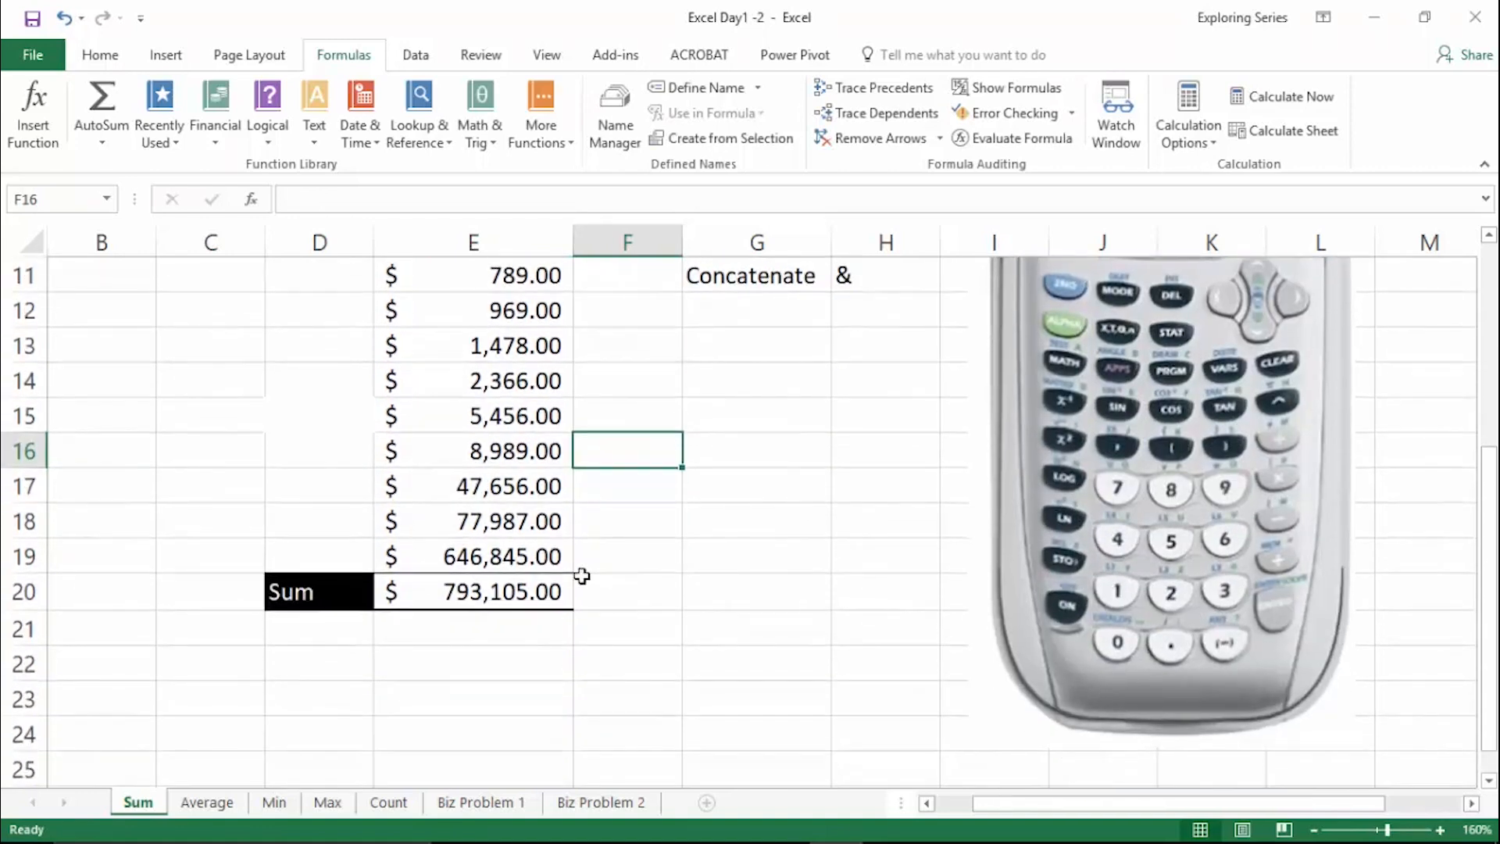
{"action": "left_click", "coordinate": [522, 586]}
{"action": "double_click", "coordinate": [522, 586]}
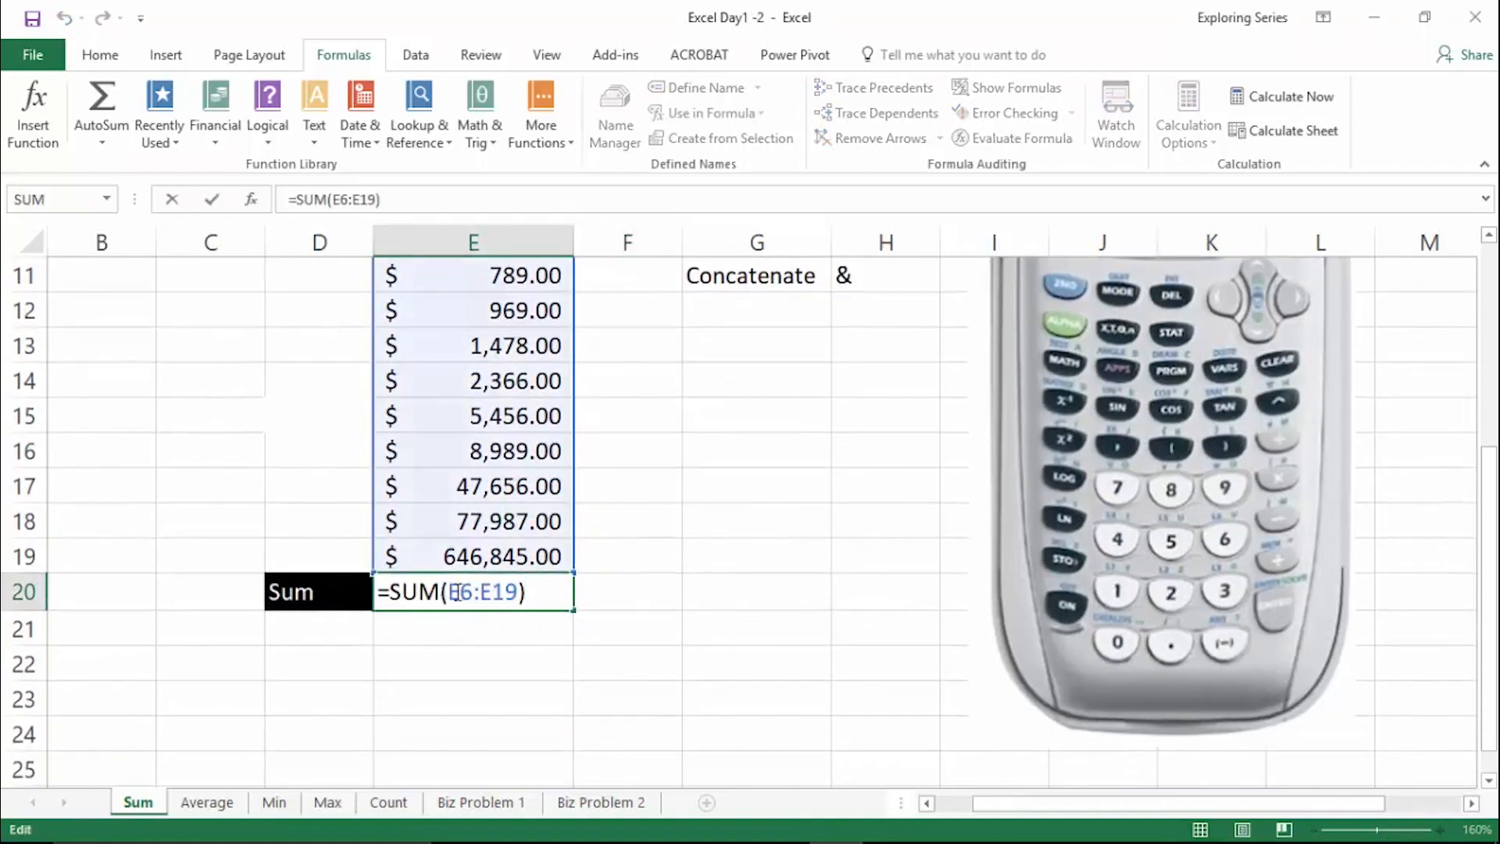
{"action": "left_click", "coordinate": [455, 592]}
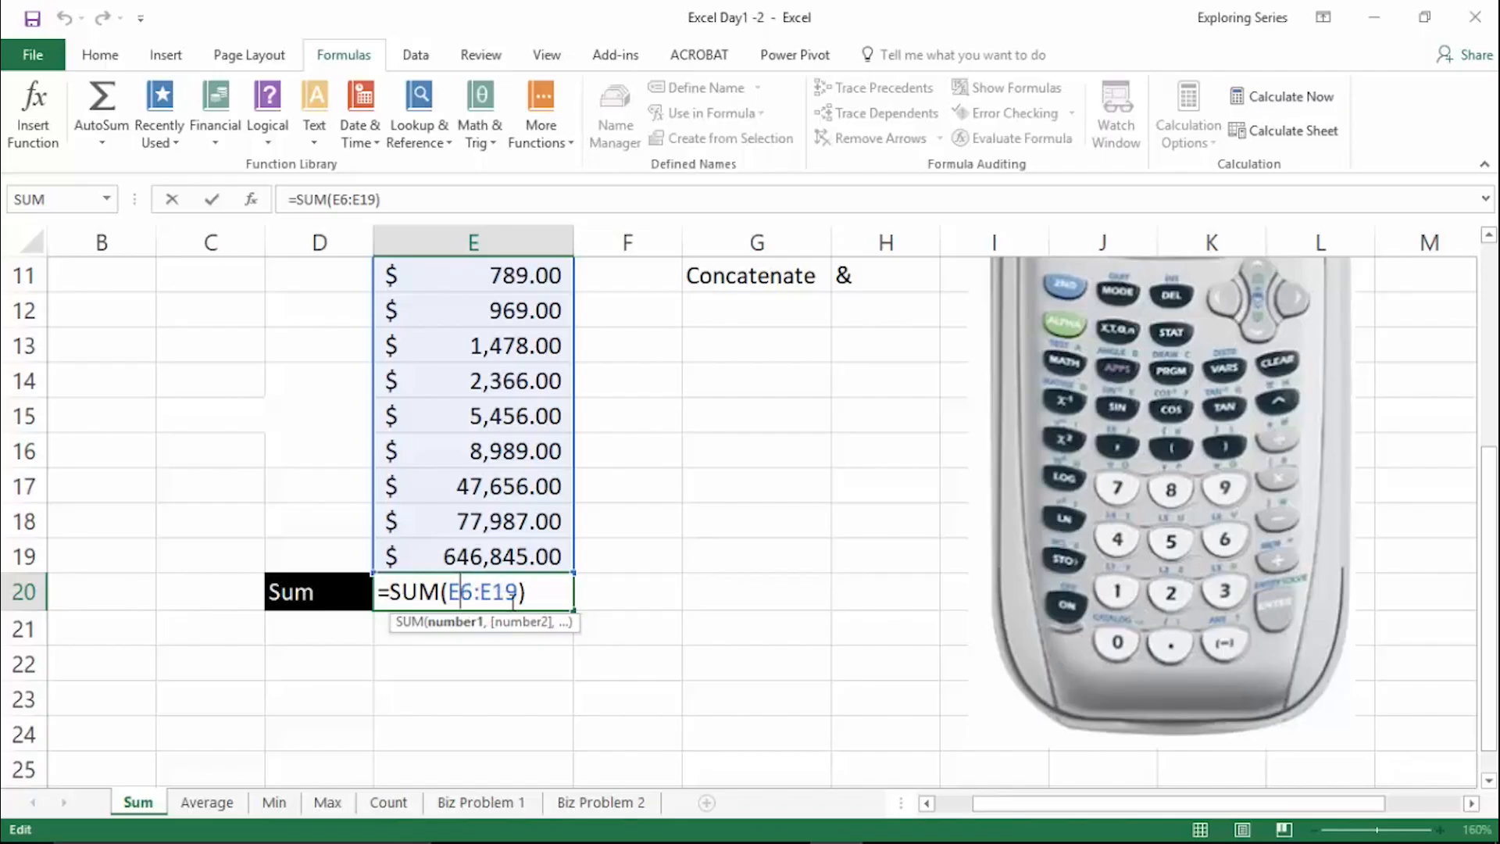
- Change the value in cell E6 to 75 and check the total in E20
{"action": "scroll", "coordinate": [520, 598], "scroll_direction": "up", "scroll_amount": 3}
{"action": "left_click", "coordinate": [540, 419]}
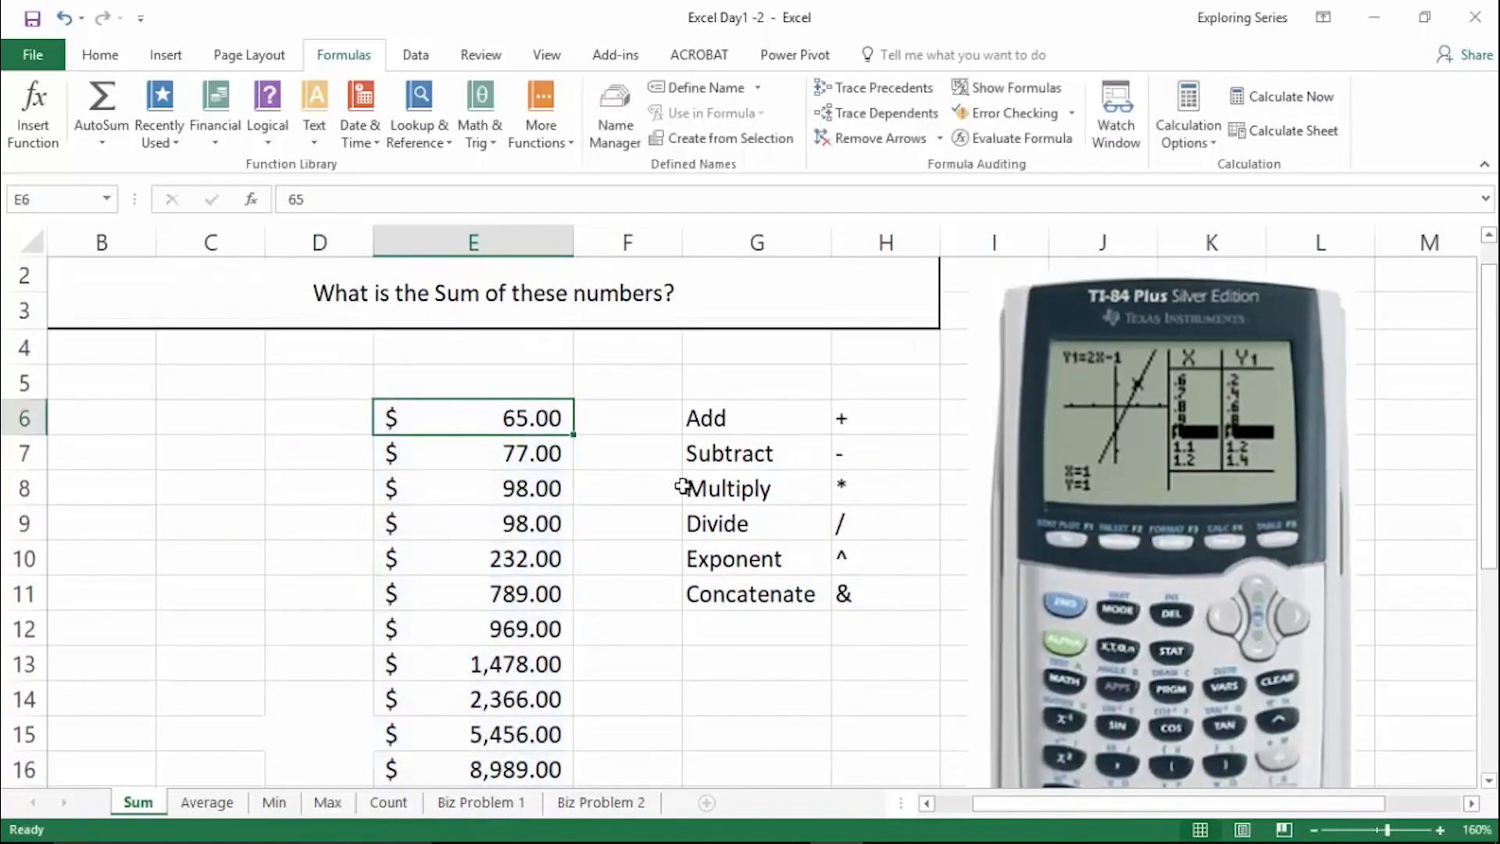
{"action": "type", "text": "75"}
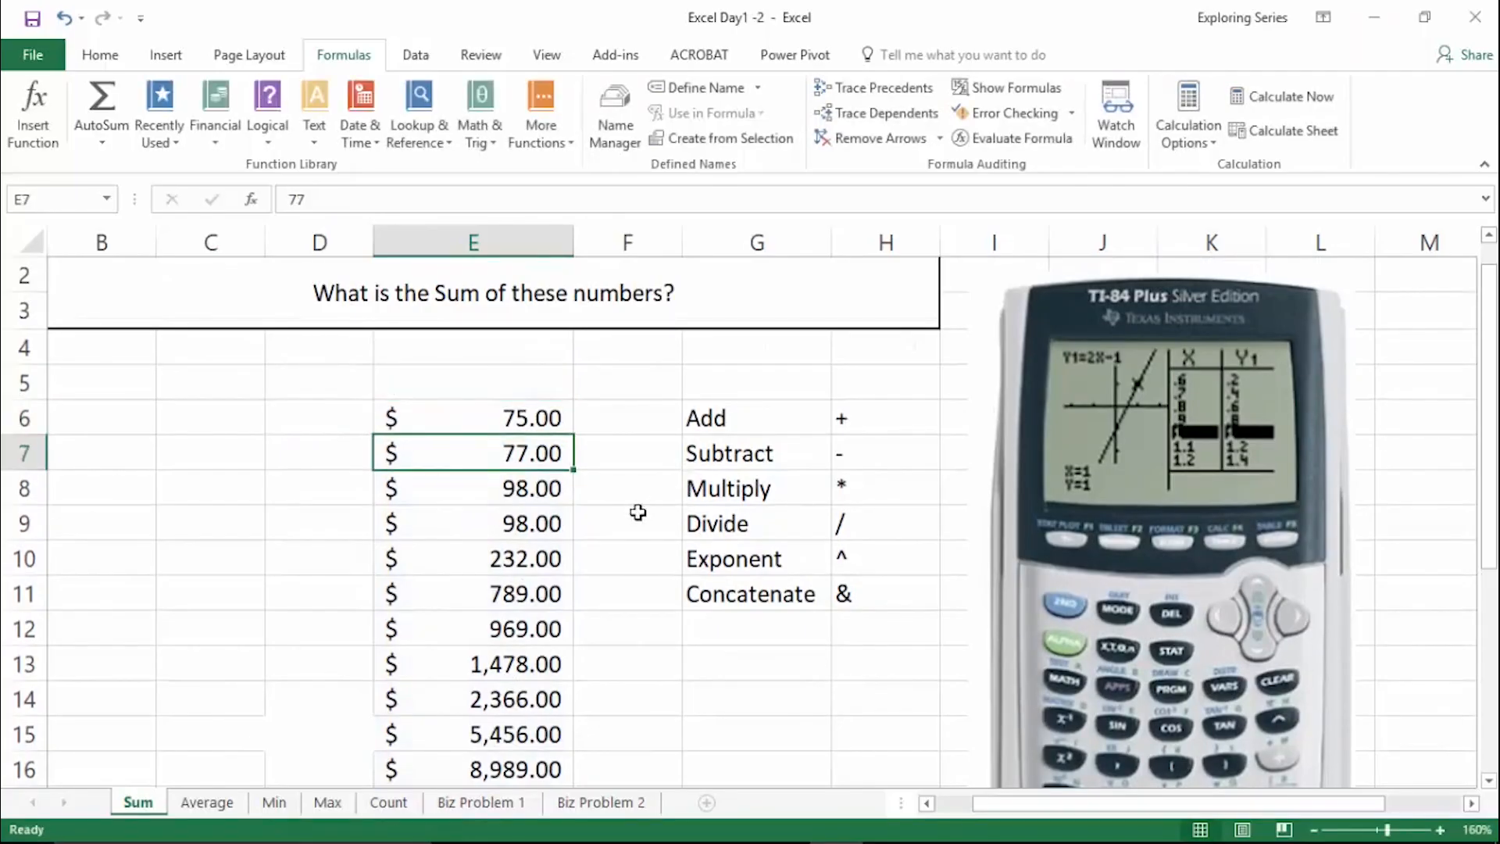
{"action": "scroll", "coordinate": [703, 473], "scroll_direction": "down", "scroll_amount": 5}
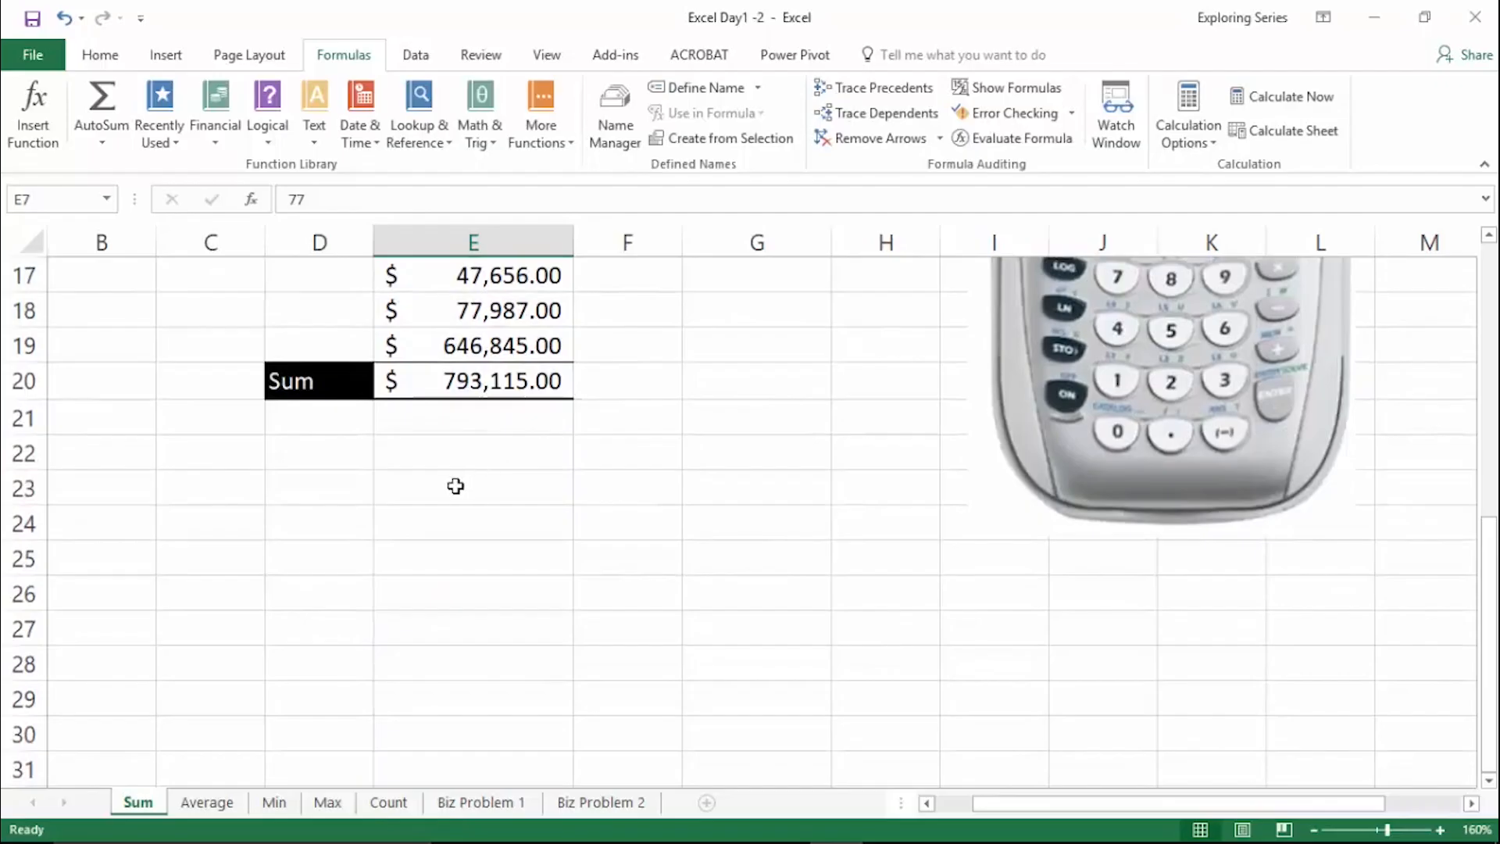
- Put an apostrophe in front of the SUM formula in E20 so the cell shows it as text
{"action": "double_click", "coordinate": [449, 380]}
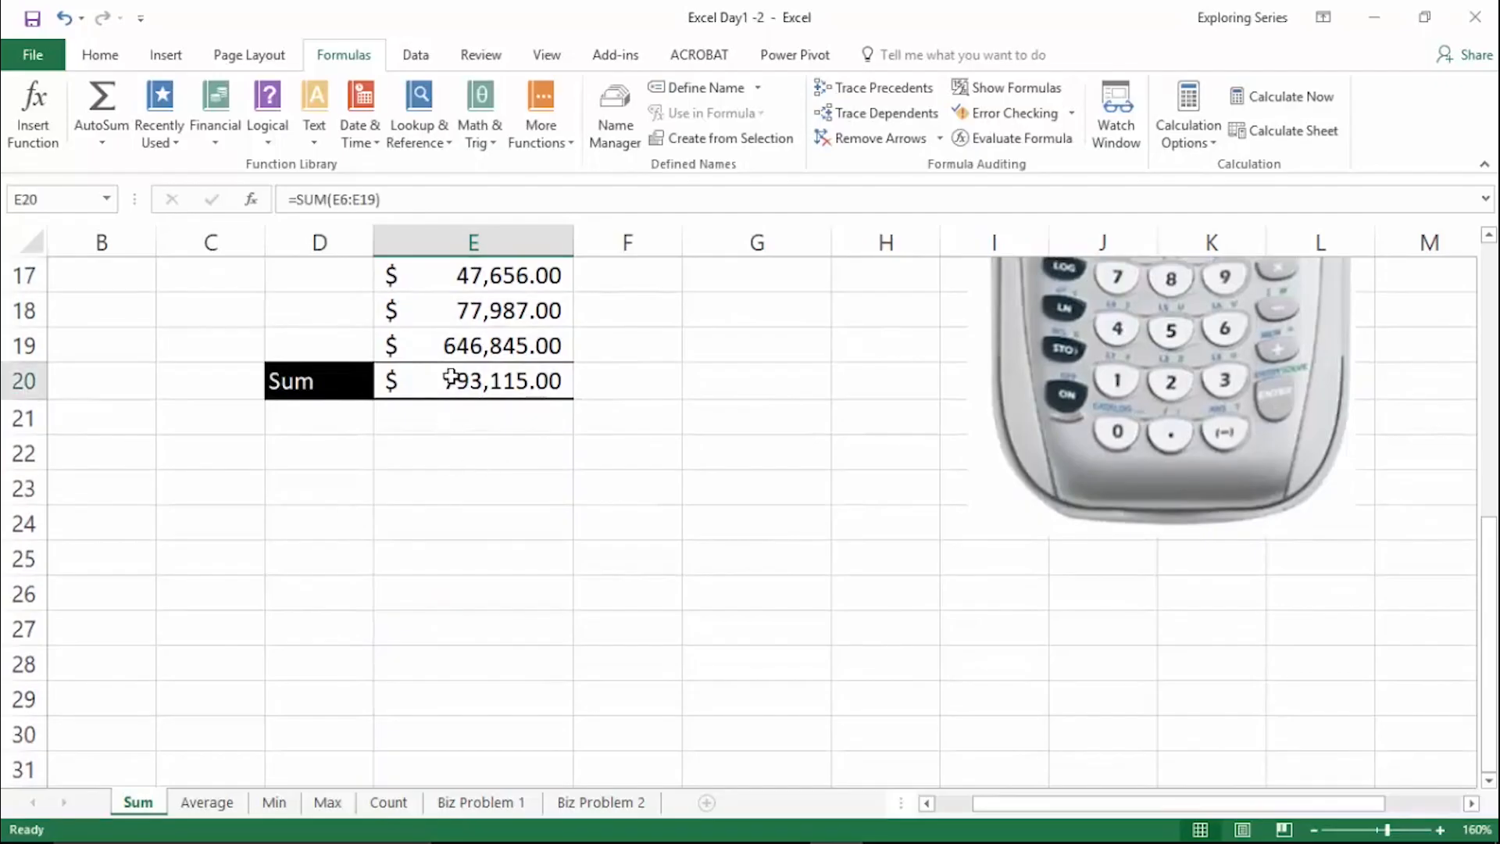
{"action": "left_click", "coordinate": [382, 373]}
{"action": "key", "text": "Return"}
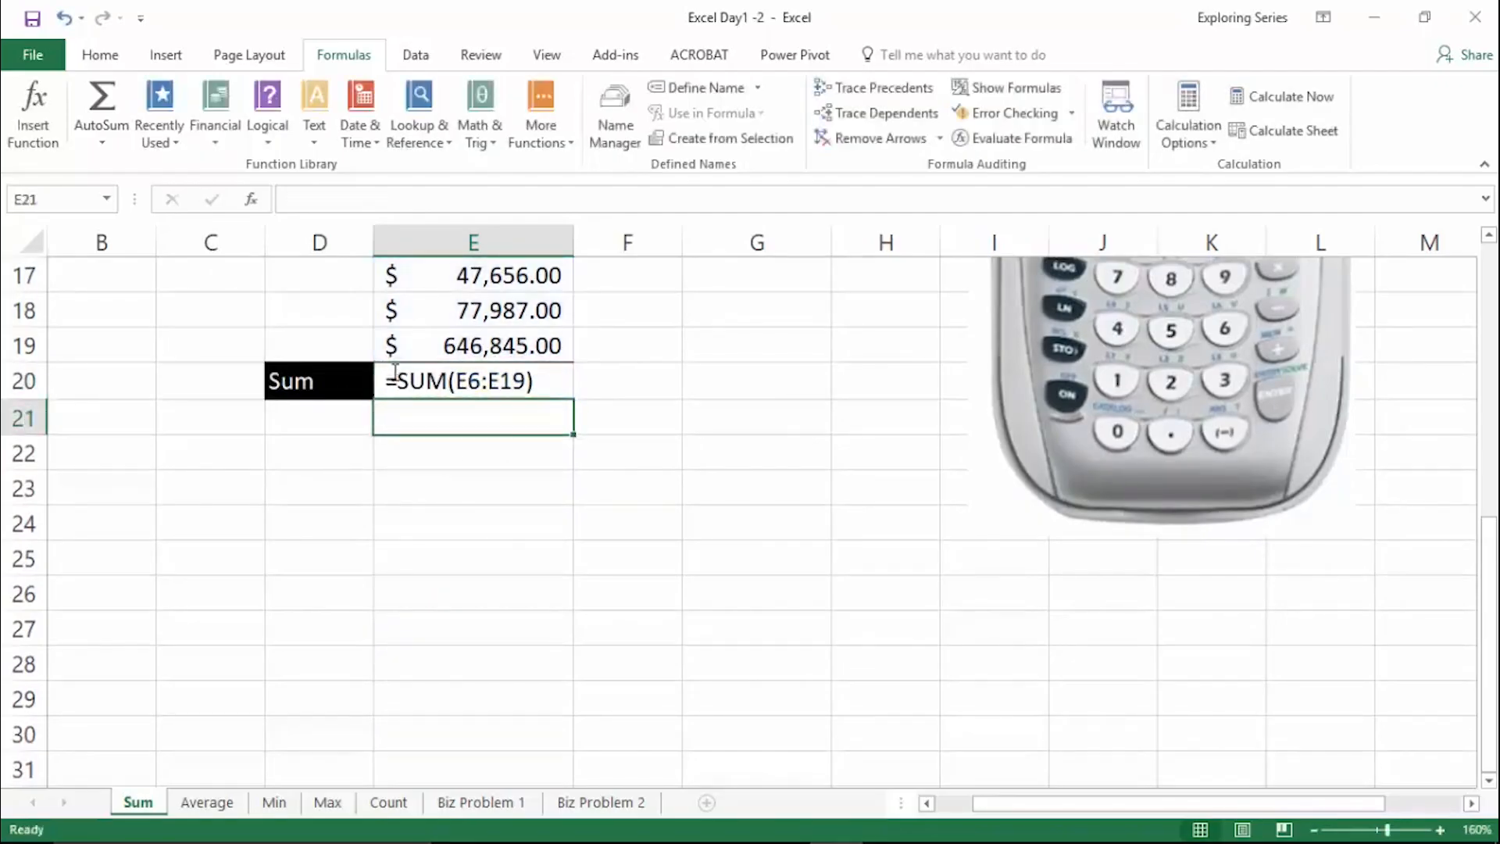
{"action": "left_click", "coordinate": [547, 386]}
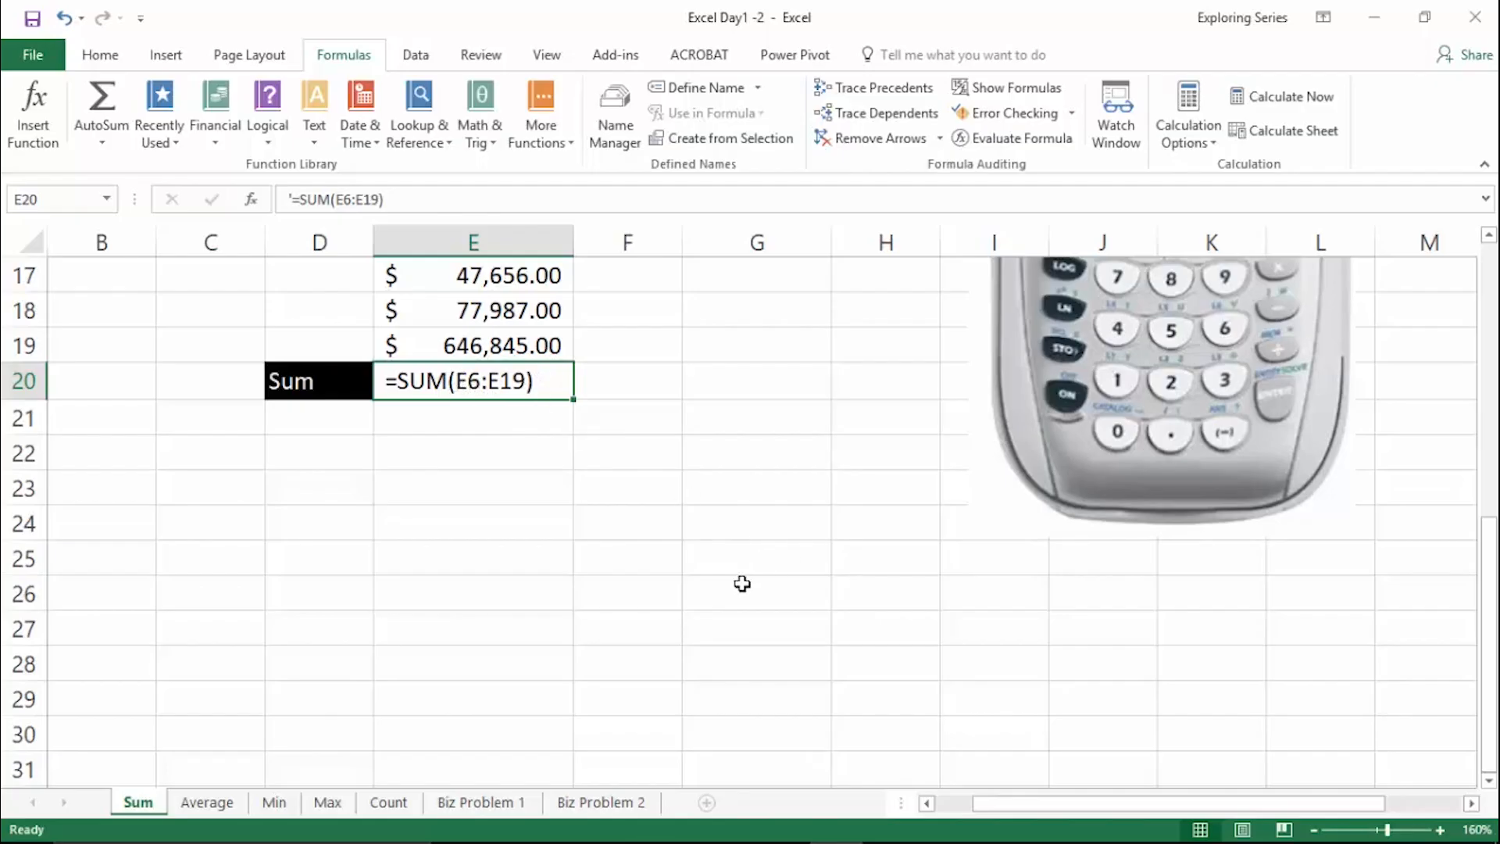
{"action": "key", "text": "Down"}
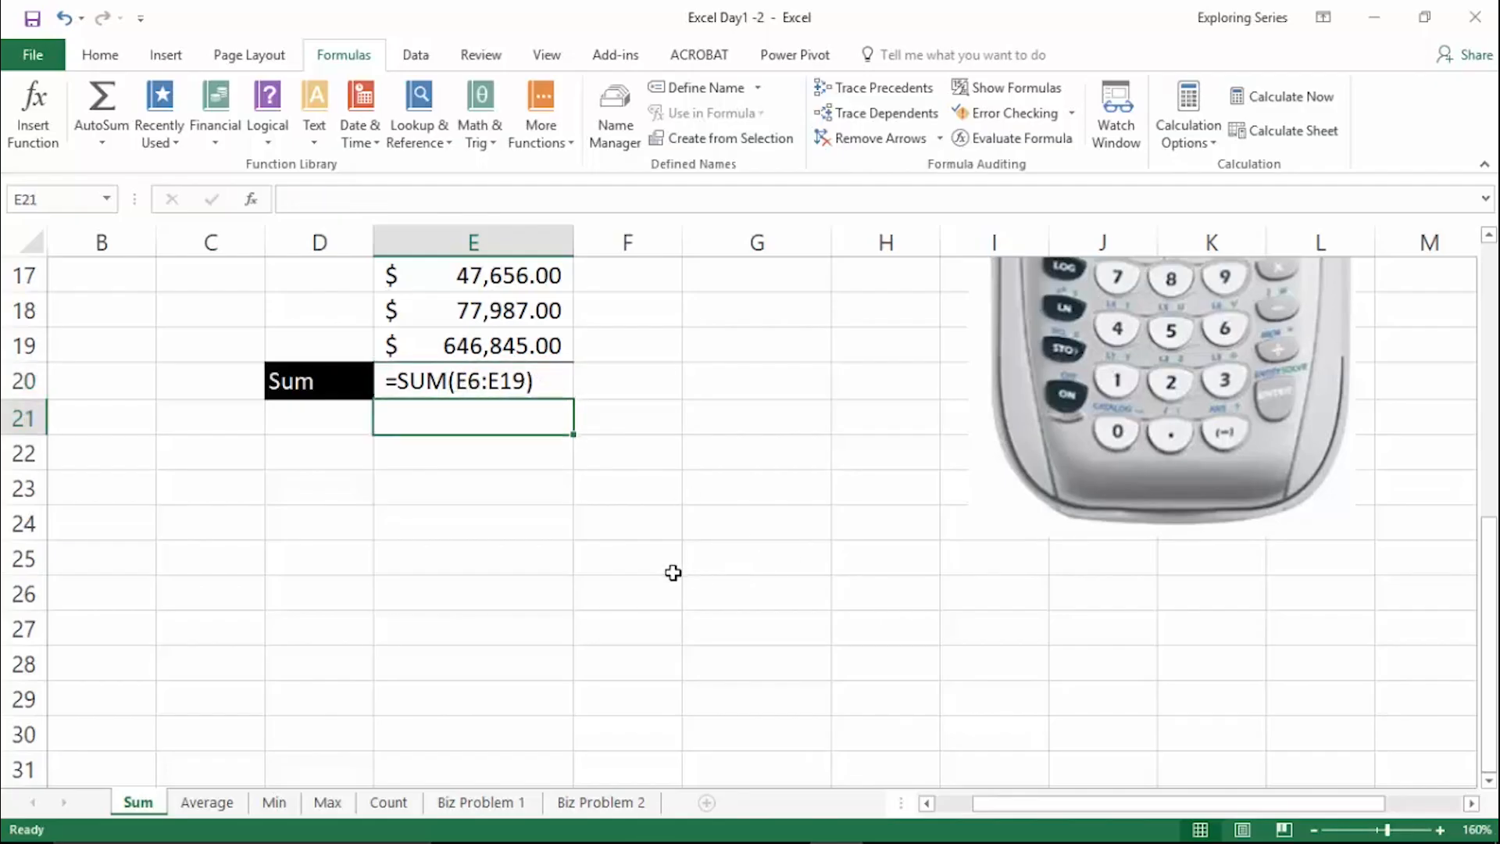
- Remove the leading apostrophe from cell E20 so the SUM formula calculates again
{"action": "left_click", "coordinate": [479, 379]}
{"action": "double_click", "coordinate": [480, 379]}
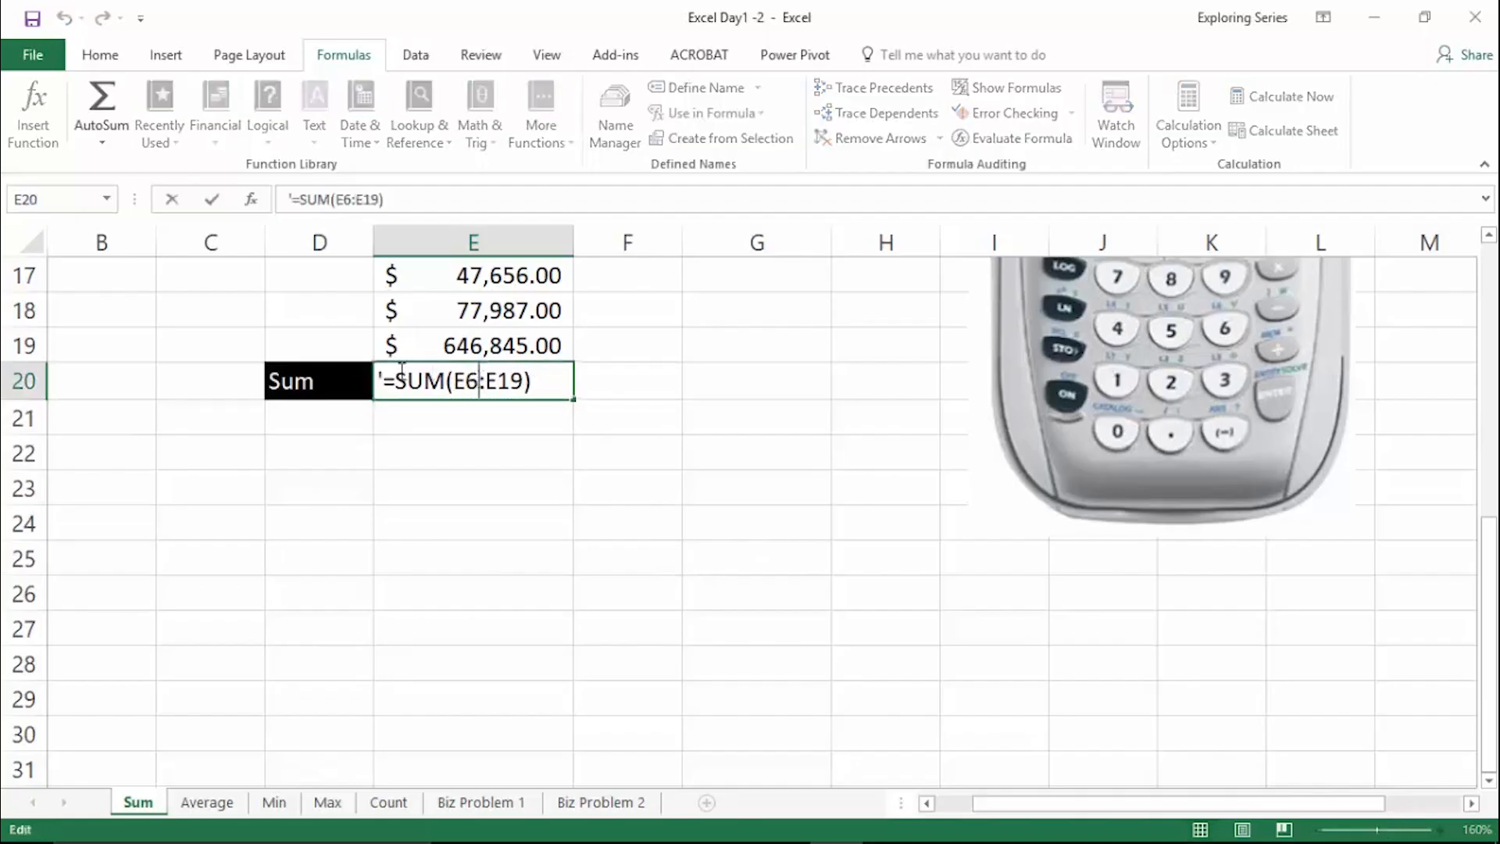
{"action": "left_click_drag", "start_coordinate": [394, 381], "coordinate": [383, 381]}
{"action": "key", "text": "Delete"}
{"action": "key", "text": "Return"}
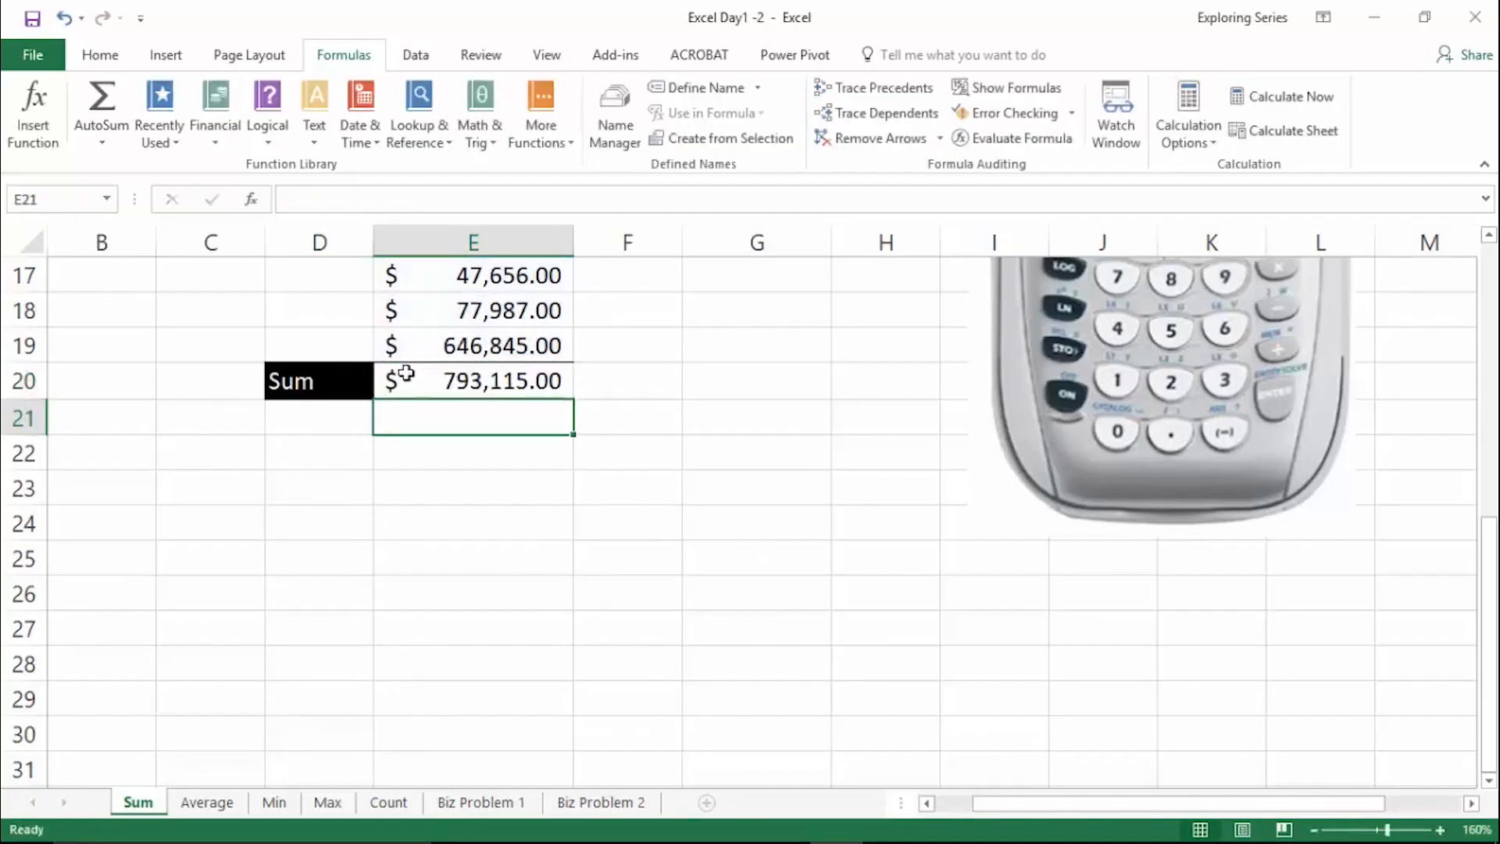
- On the Average worksheet, enter =AVERAGE(E6:E19) in cell E20
{"action": "left_click", "coordinate": [207, 802]}
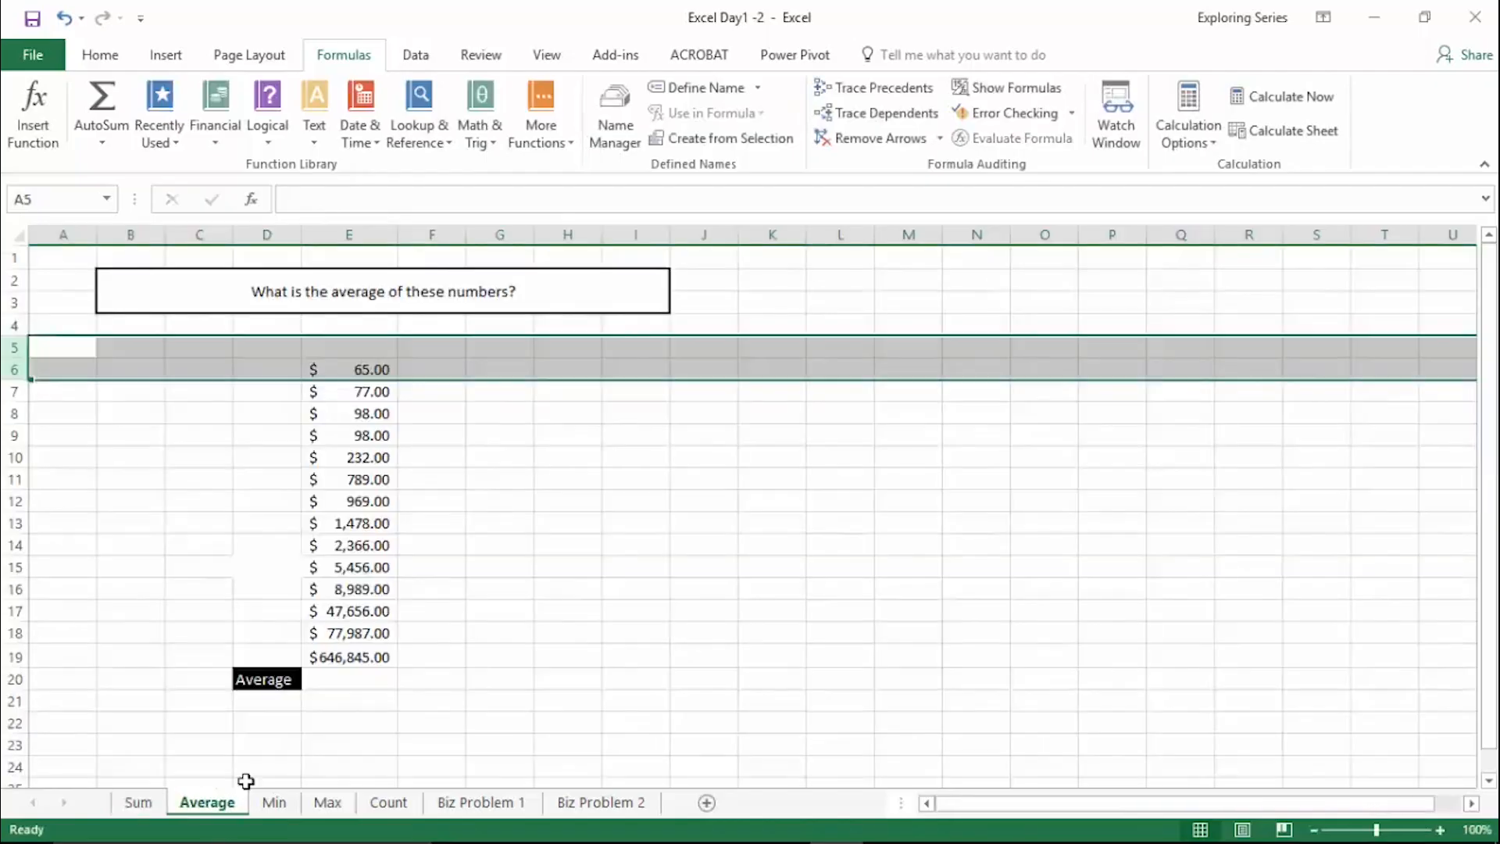
{"action": "left_click", "coordinate": [348, 413]}
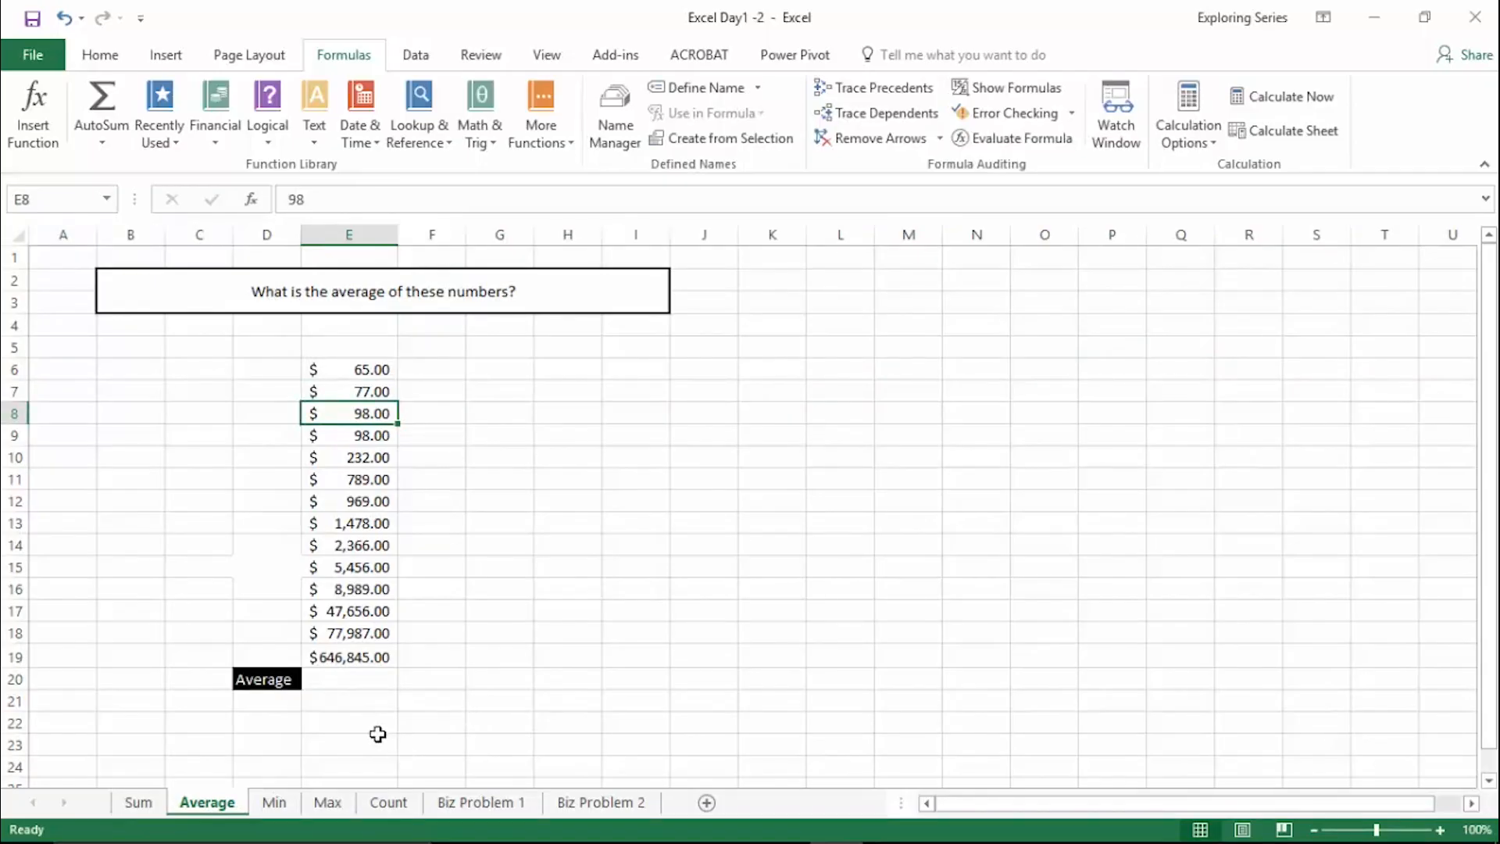
{"action": "left_click", "coordinate": [352, 687]}
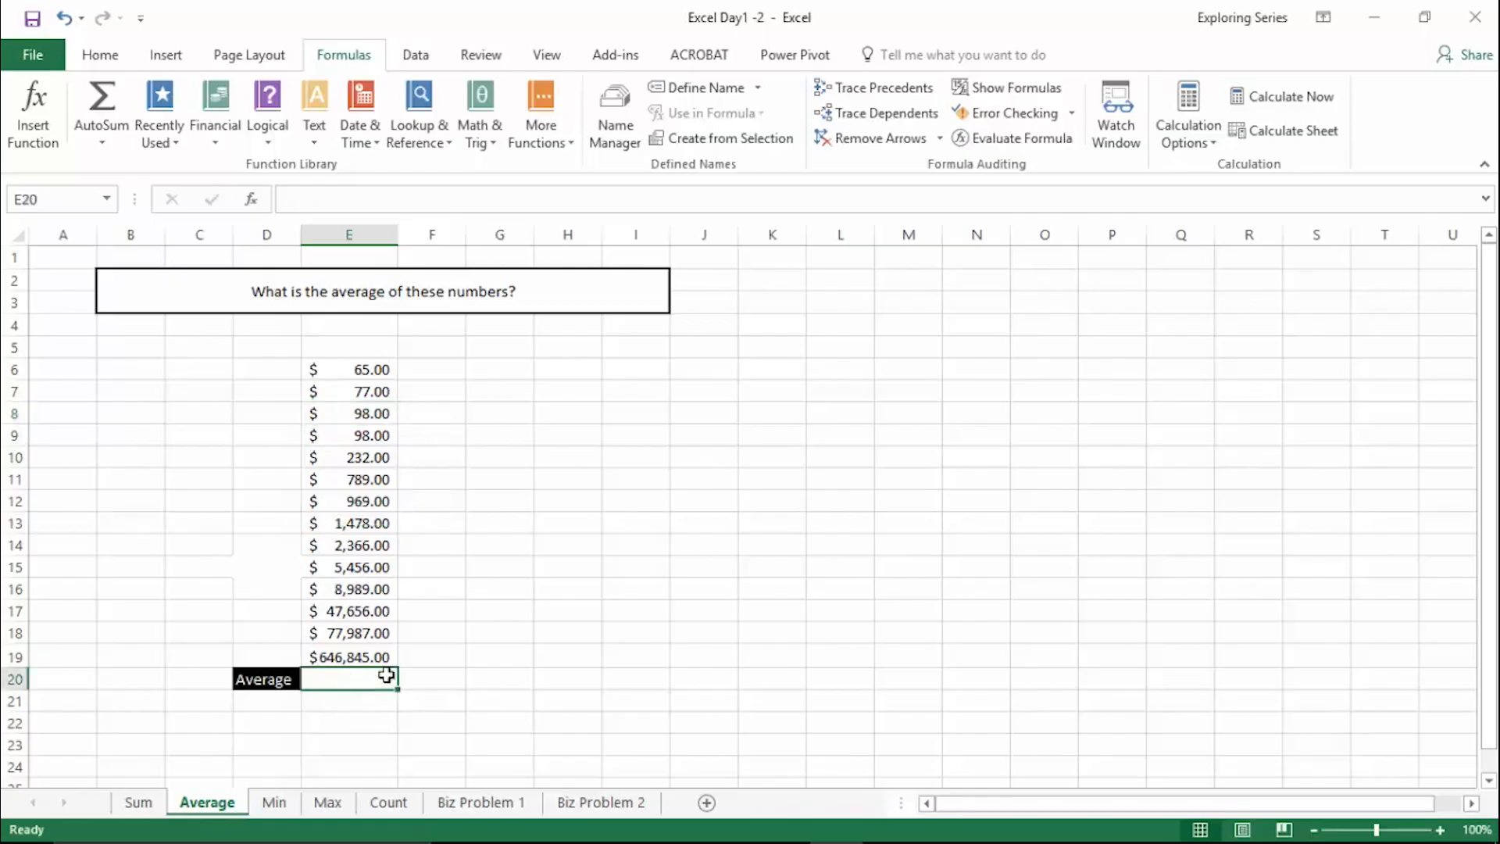
{"action": "scroll", "coordinate": [596, 593], "scroll_direction": "up", "scroll_amount": 3}
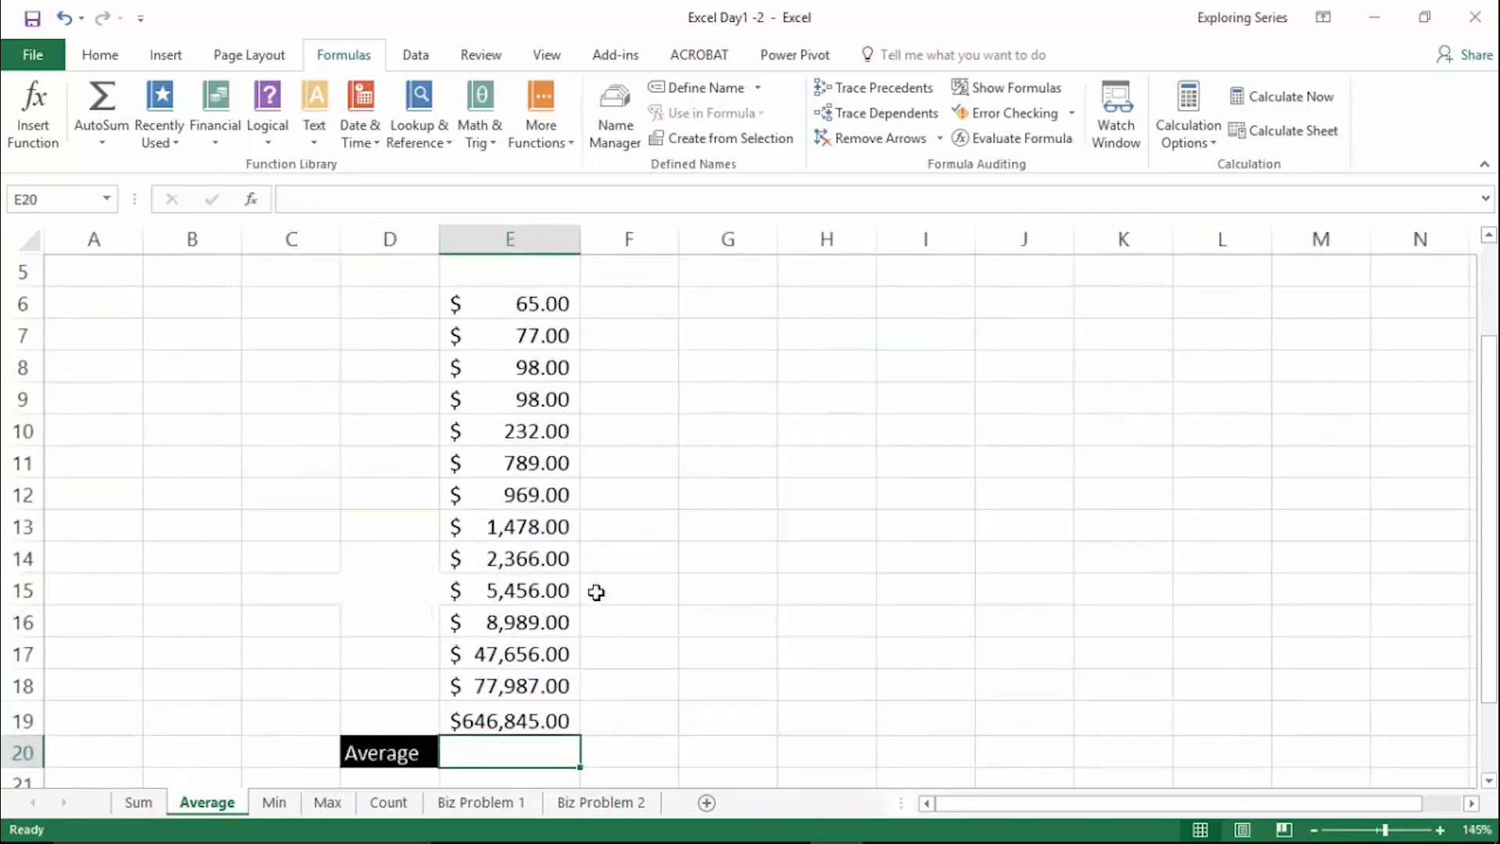
{"action": "type", "text": "=aver"}
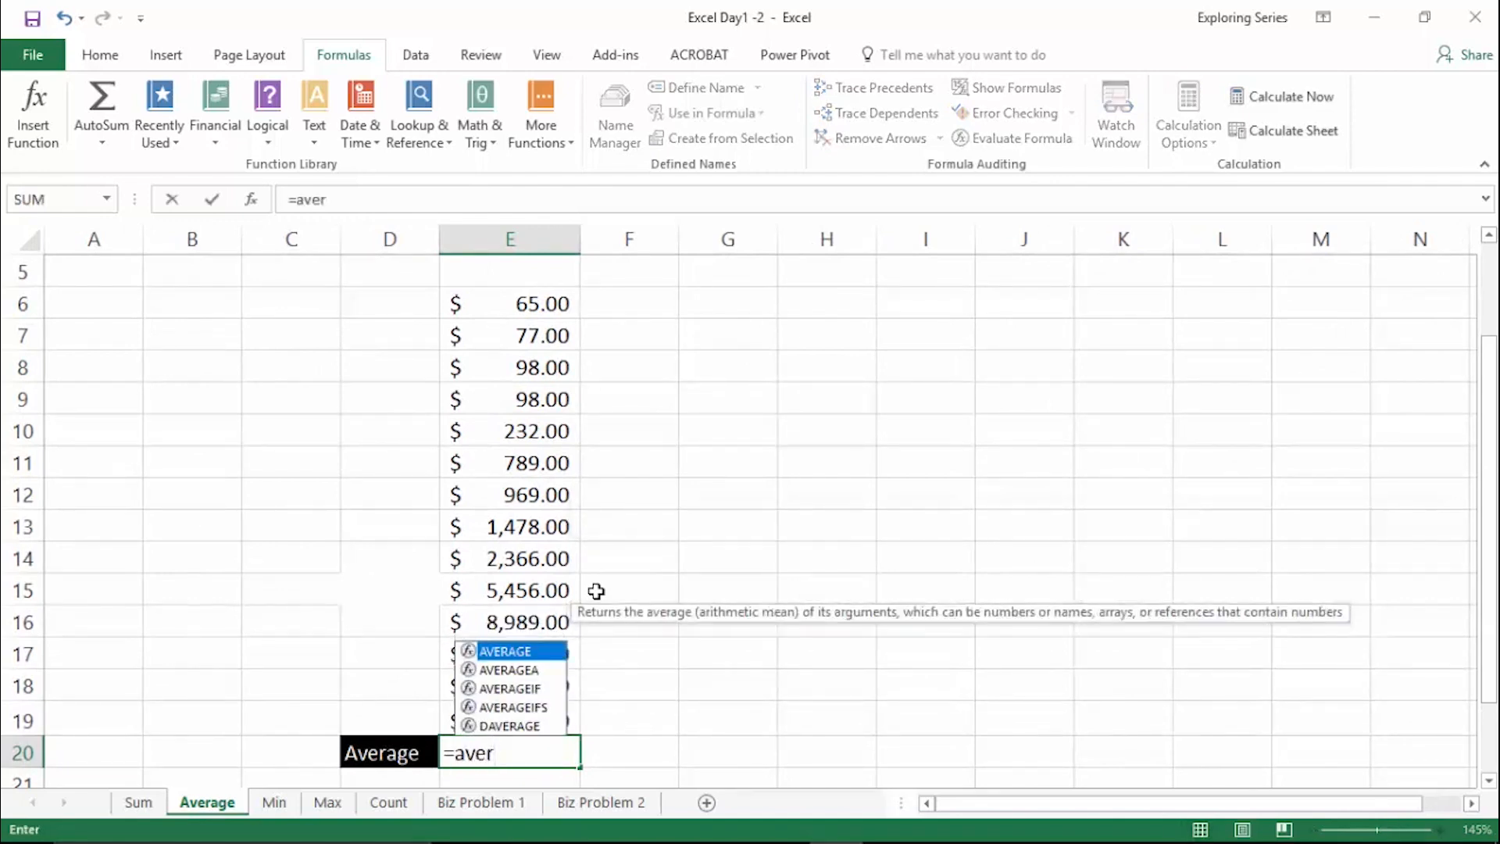
{"action": "key", "text": "Tab"}
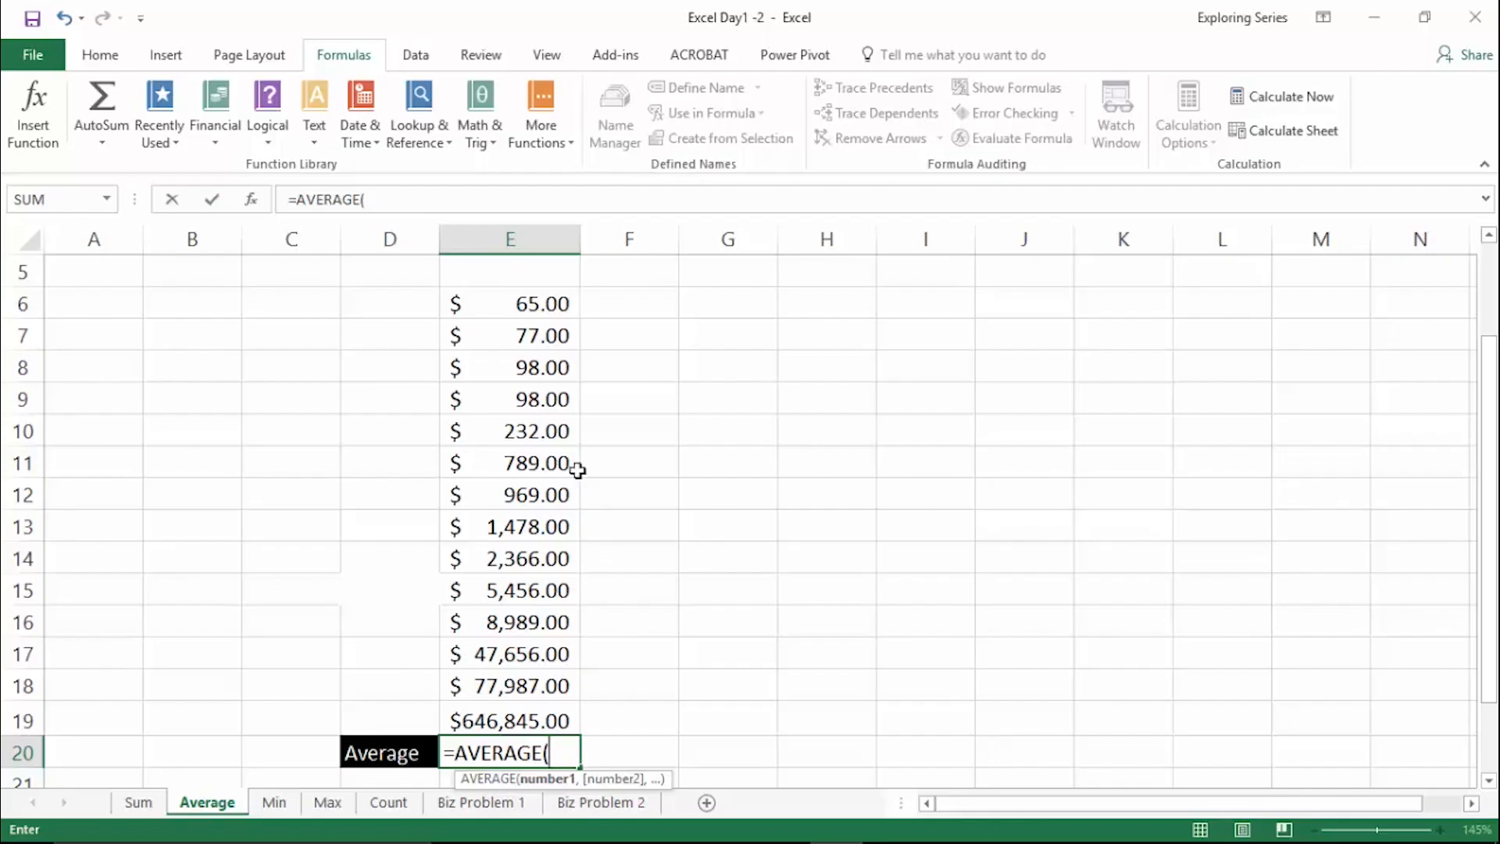
{"action": "left_click_drag", "start_coordinate": [516, 303], "coordinate": [547, 719]}
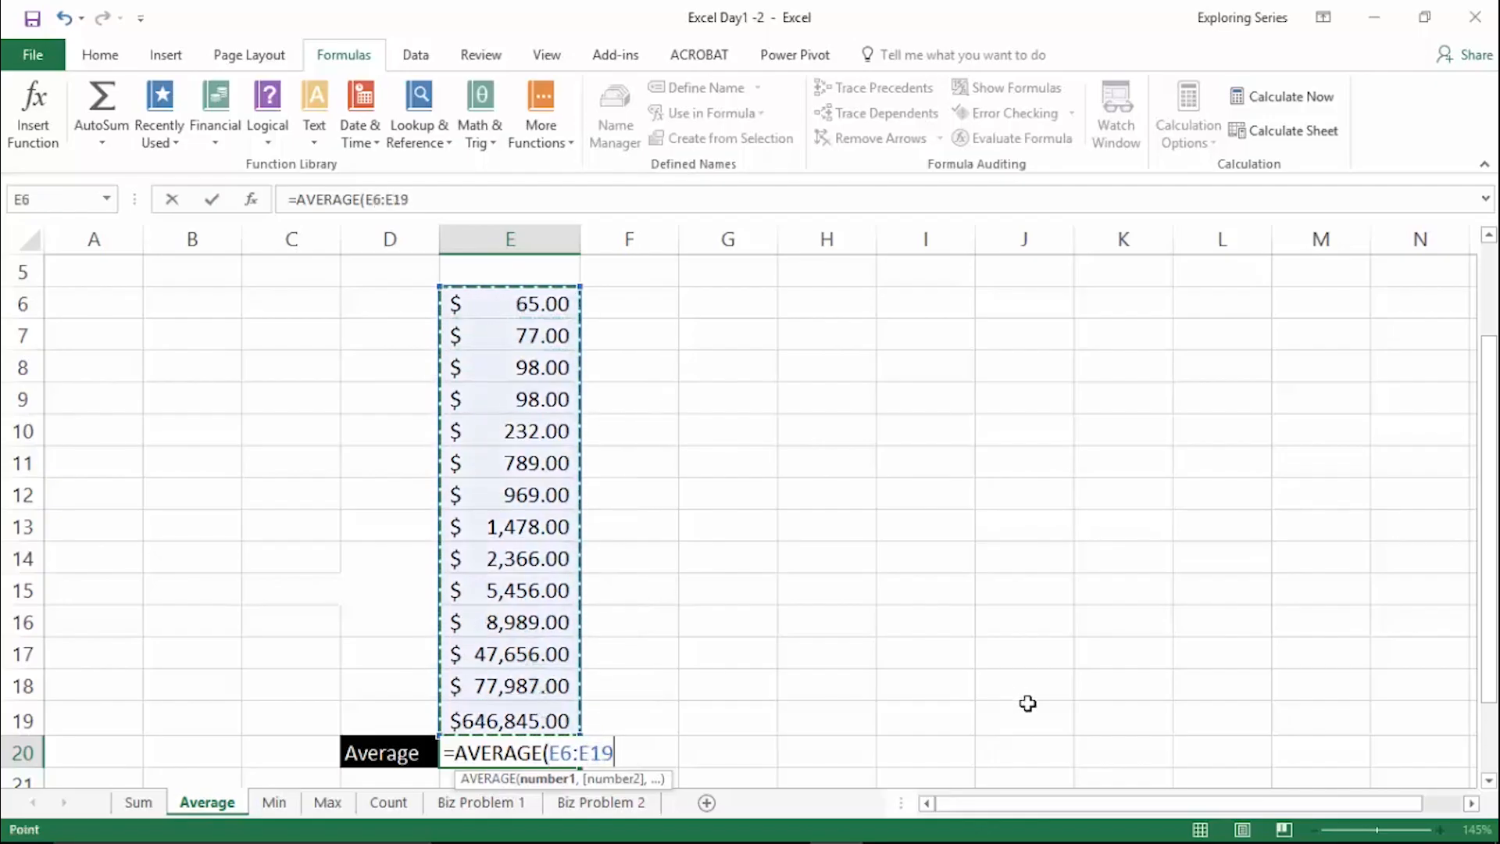
{"action": "key", "text": "ctrl+Return"}
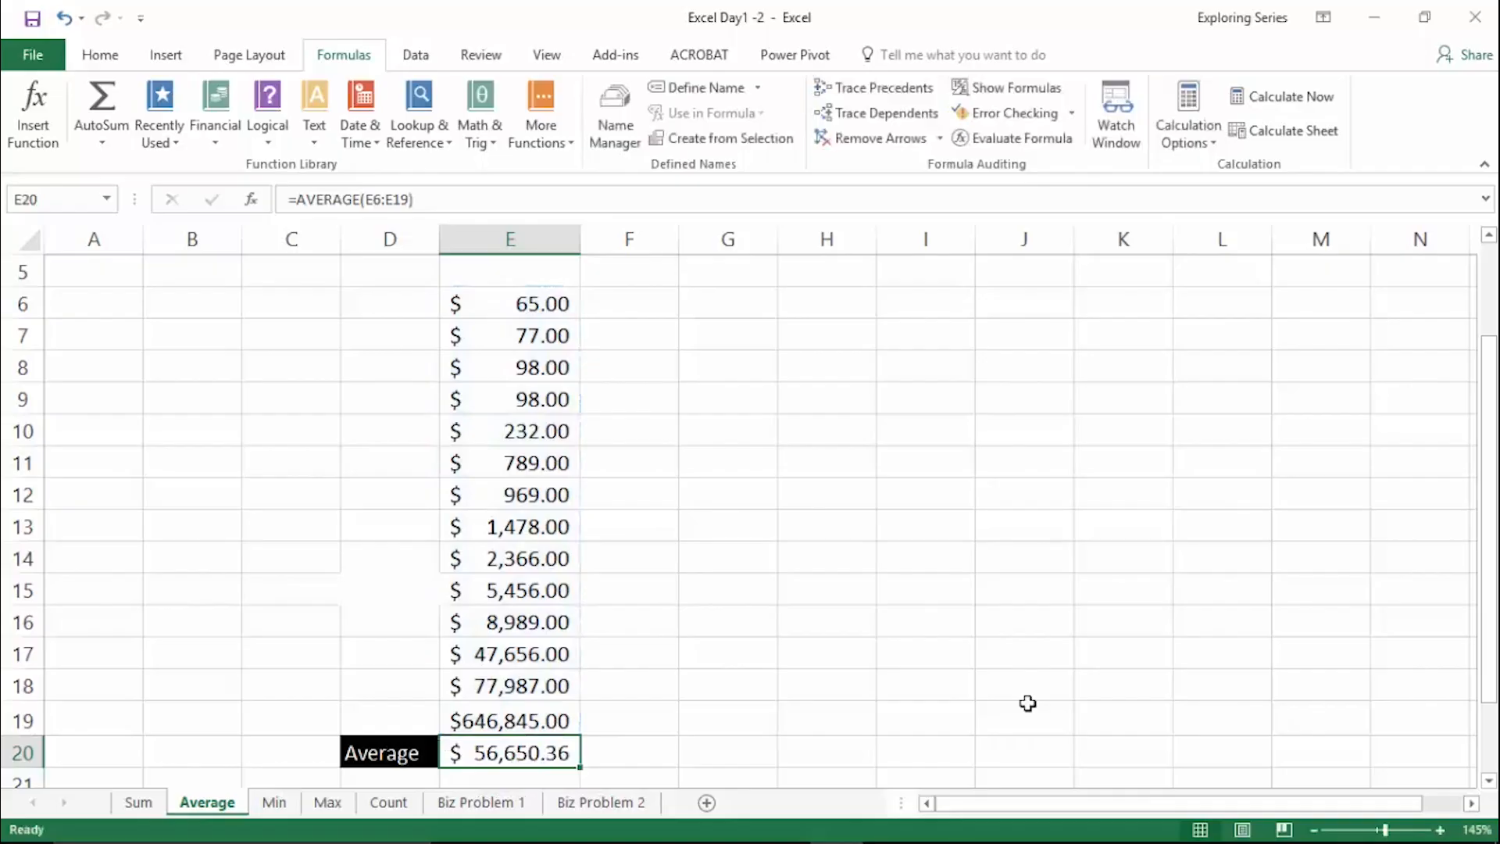
- Reopen the AVERAGE formula in E20 to review its range, and leave it as it is
{"action": "double_click", "coordinate": [512, 749]}
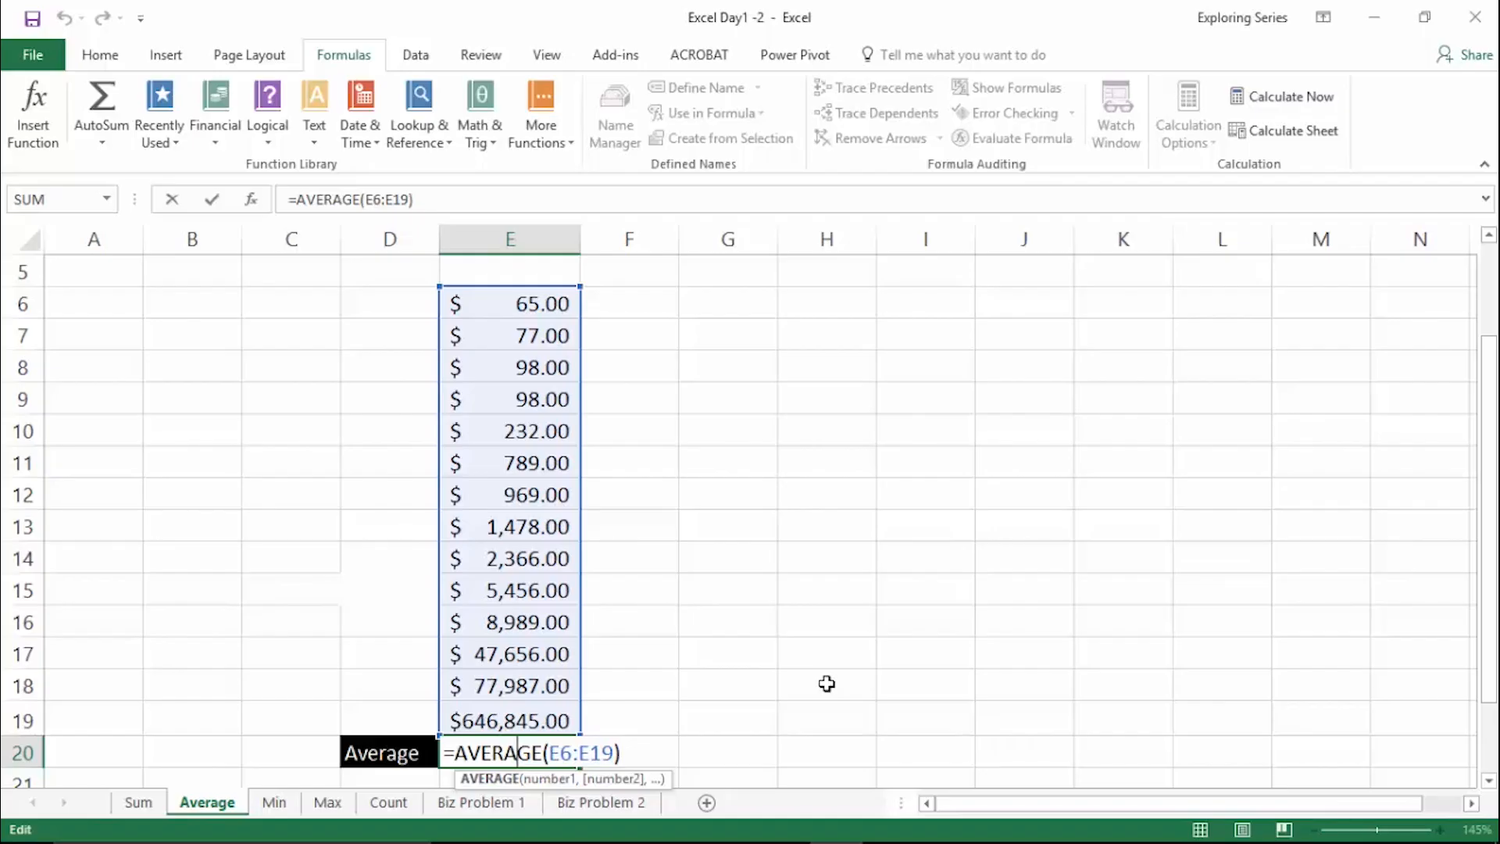
{"action": "key", "text": "Return"}
{"action": "left_click", "coordinate": [727, 692]}
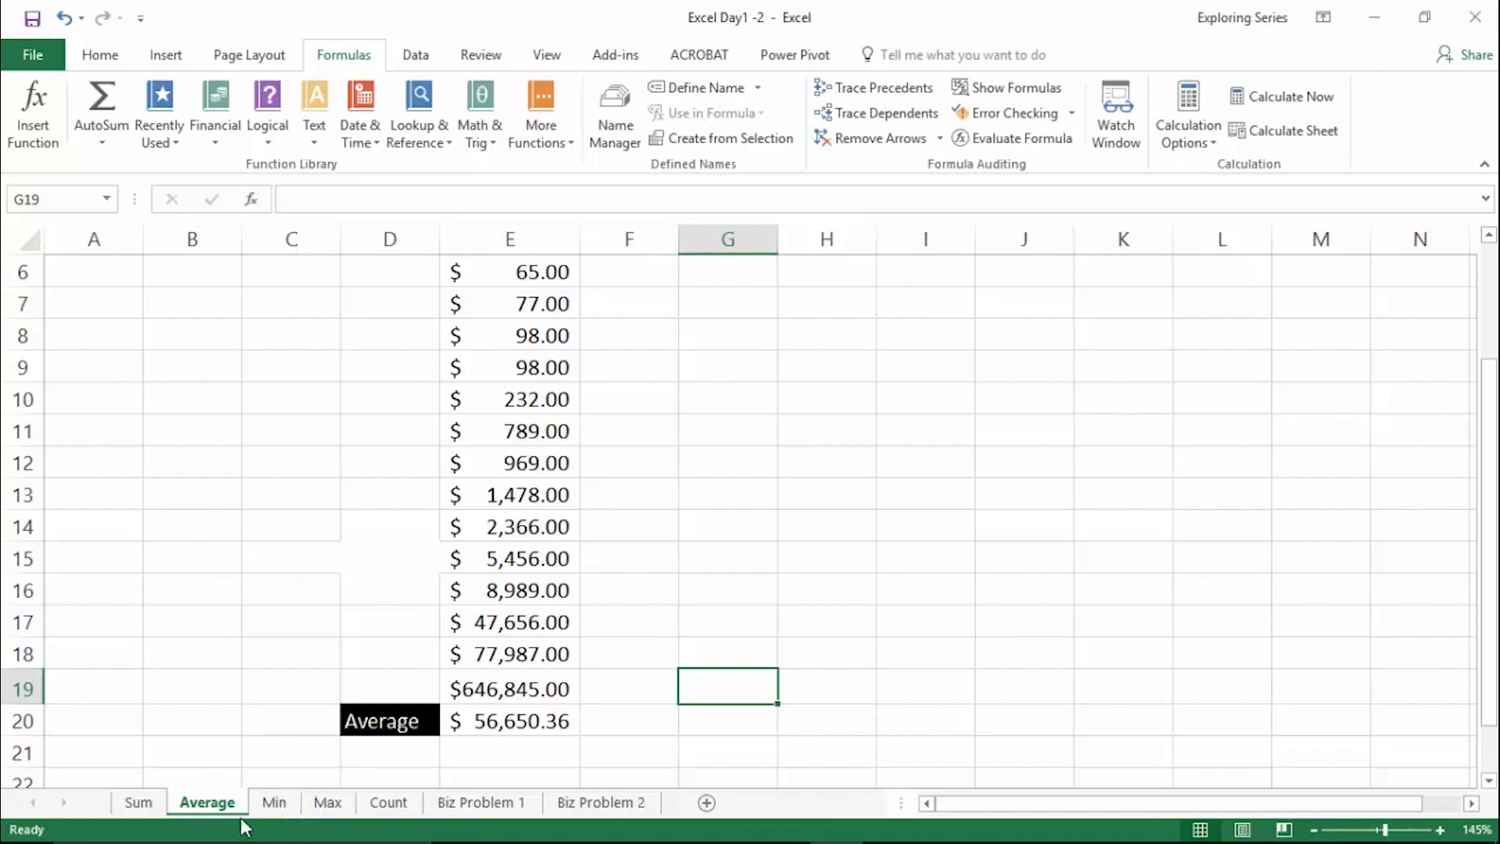
- On the Min worksheet, auto-fit the width of column C so every amount is fully shown
{"action": "left_click", "coordinate": [286, 804]}
{"action": "scroll", "coordinate": [668, 532], "scroll_direction": "up", "scroll_amount": 2}
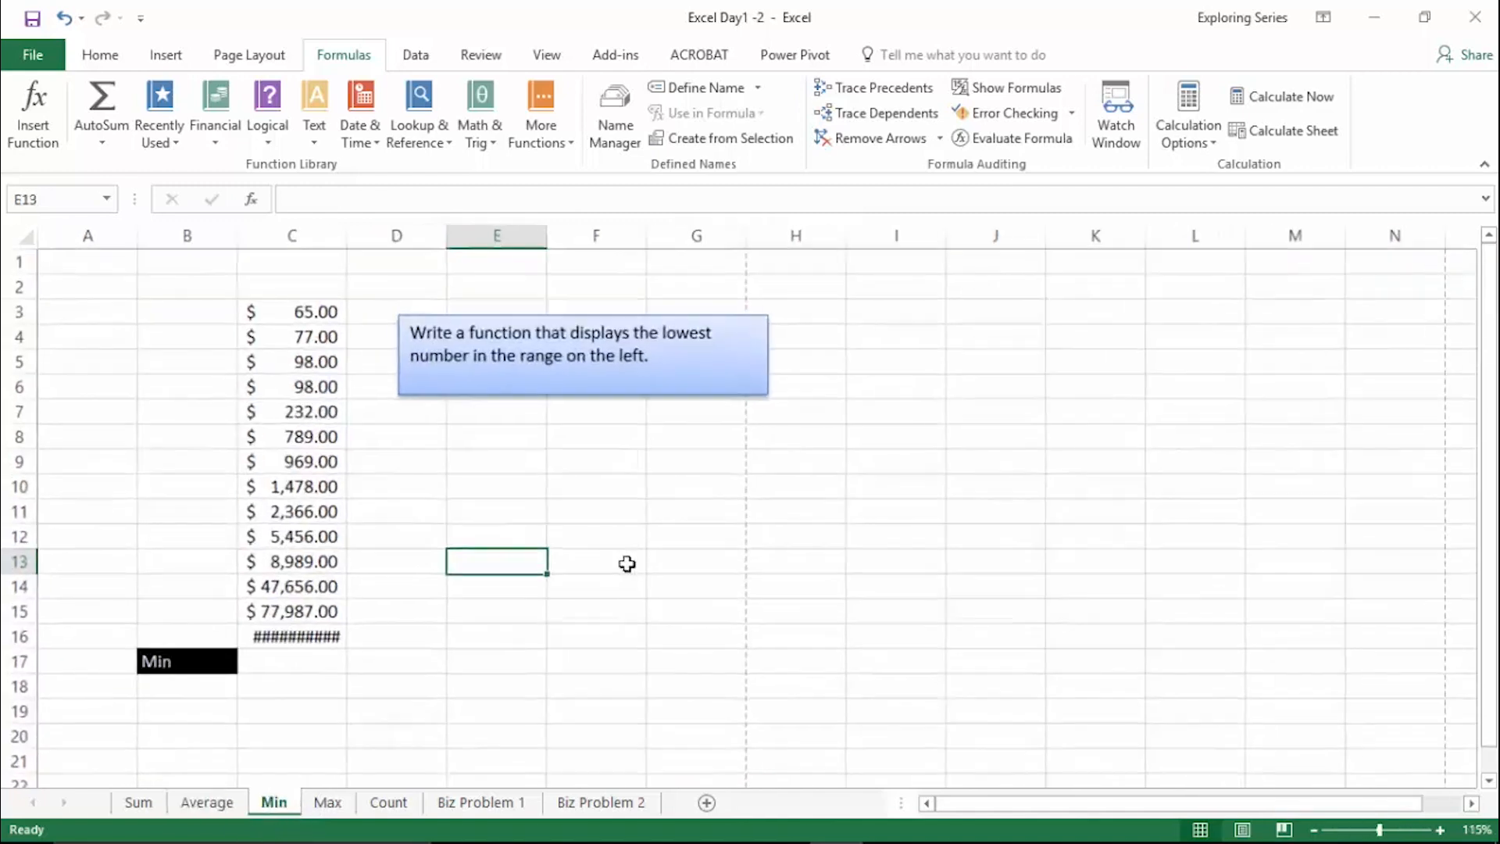
{"action": "double_click", "coordinate": [395, 239]}
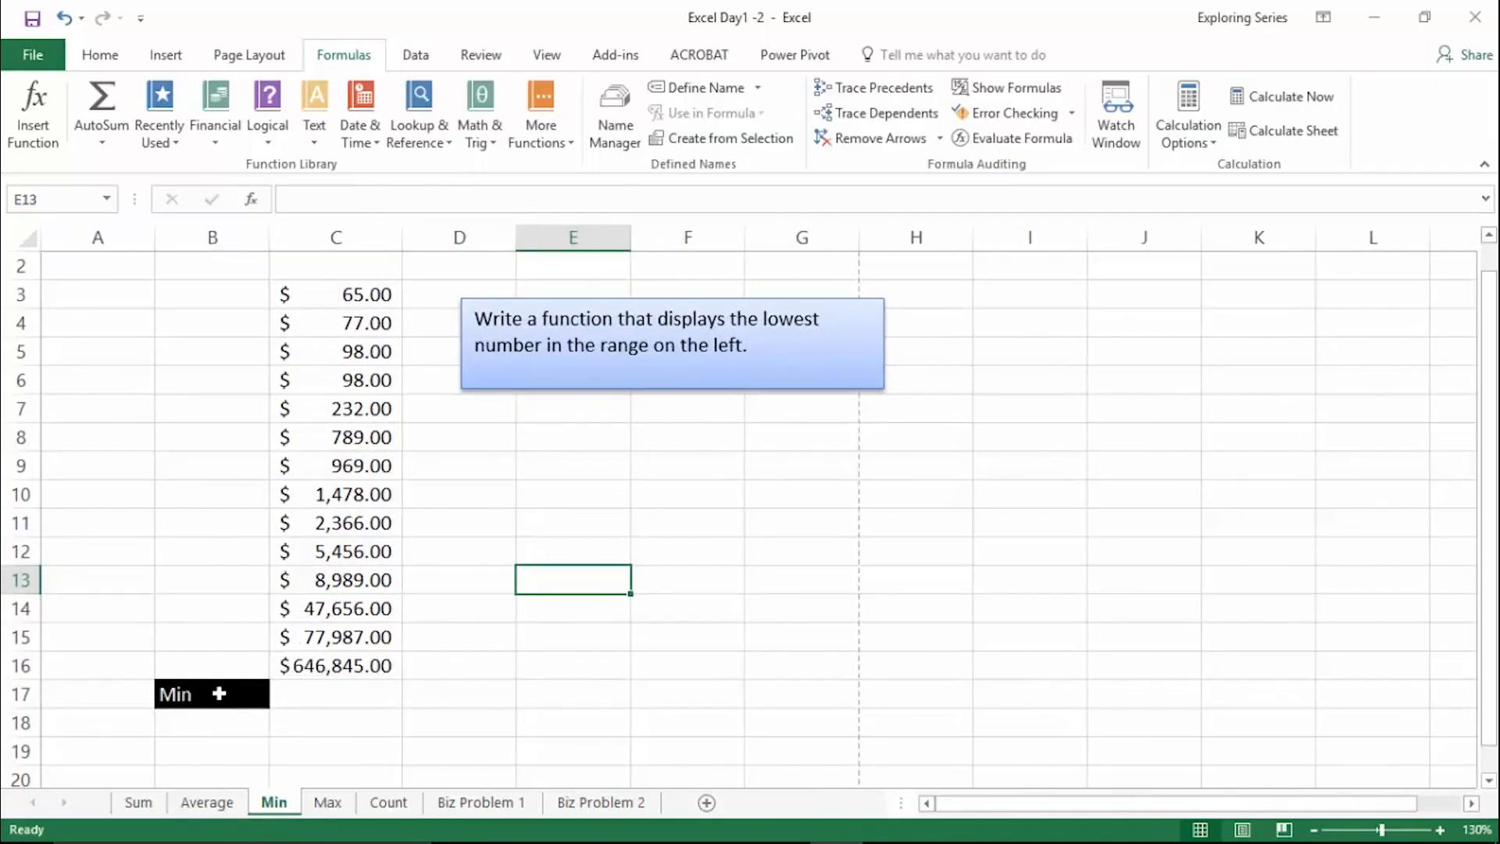
- Enter =MIN(C3:C16) in cell C17, beside the Min label
{"action": "left_click", "coordinate": [347, 687]}
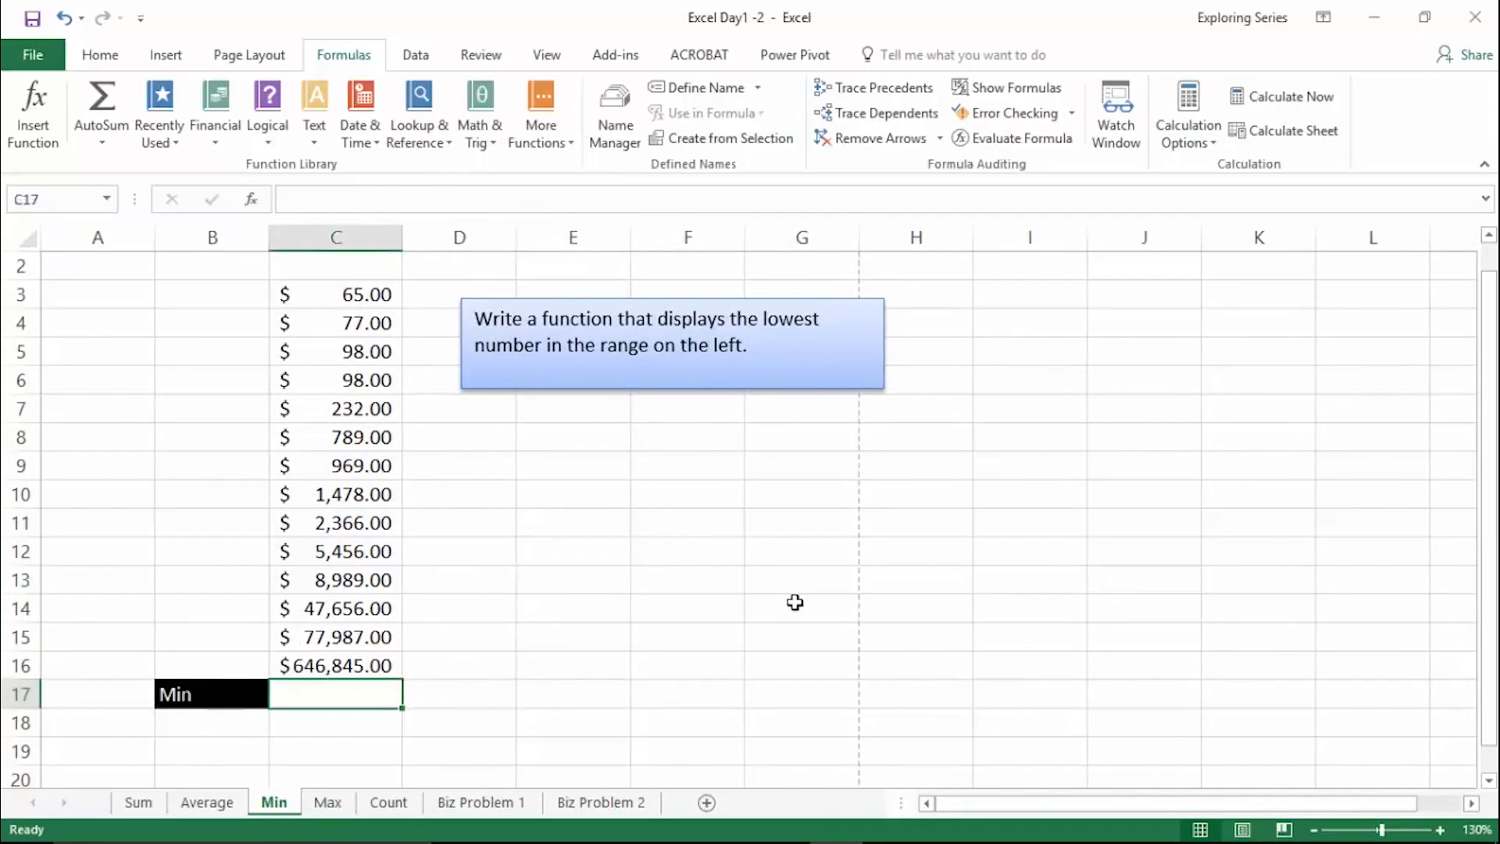
{"action": "type", "text": "=min"}
{"action": "key", "text": "Tab"}
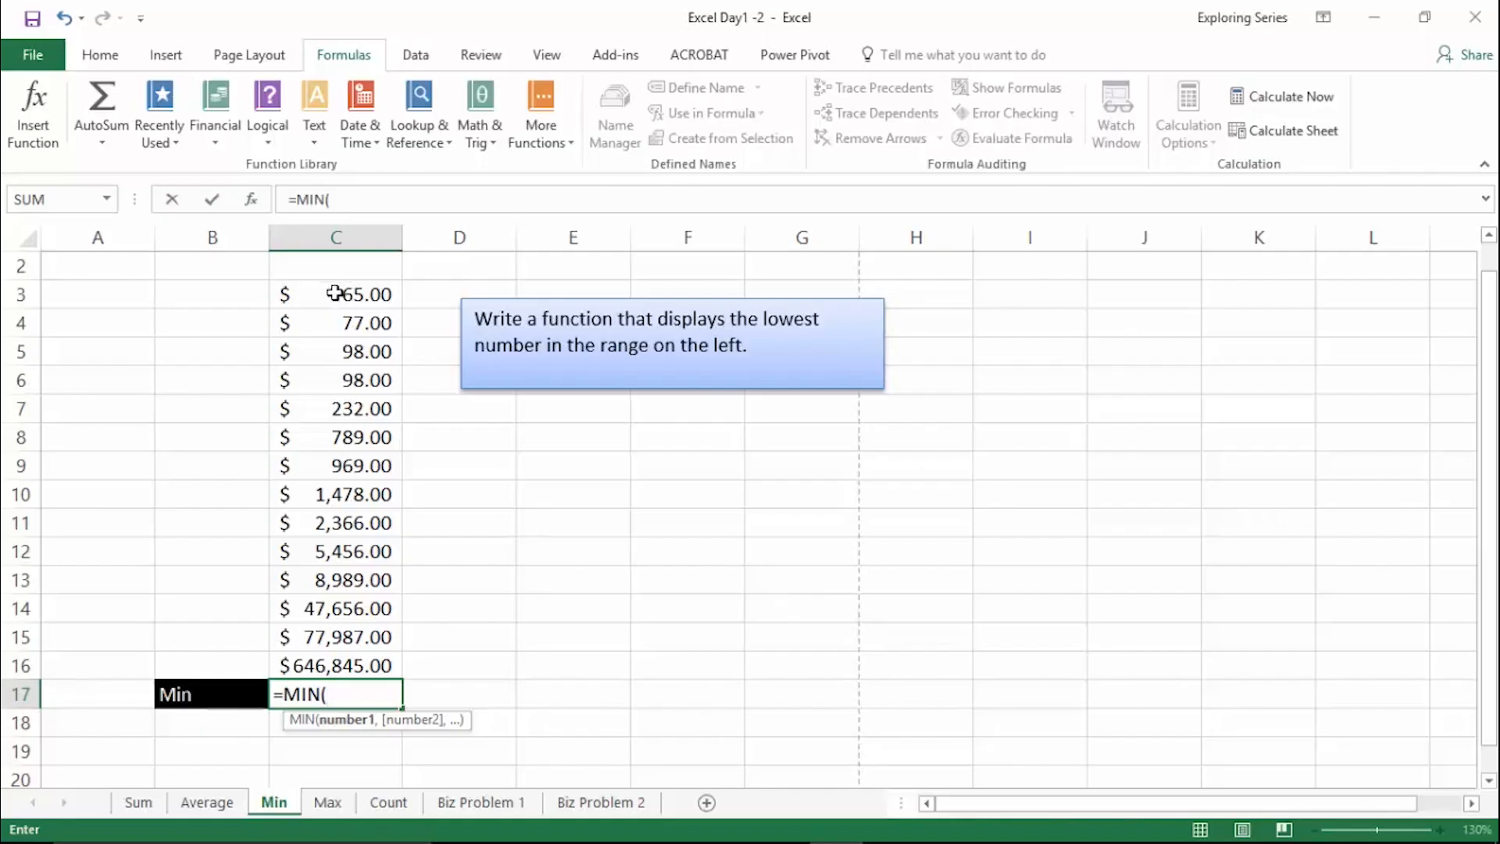
{"action": "left_click_drag", "start_coordinate": [334, 293], "coordinate": [334, 655]}
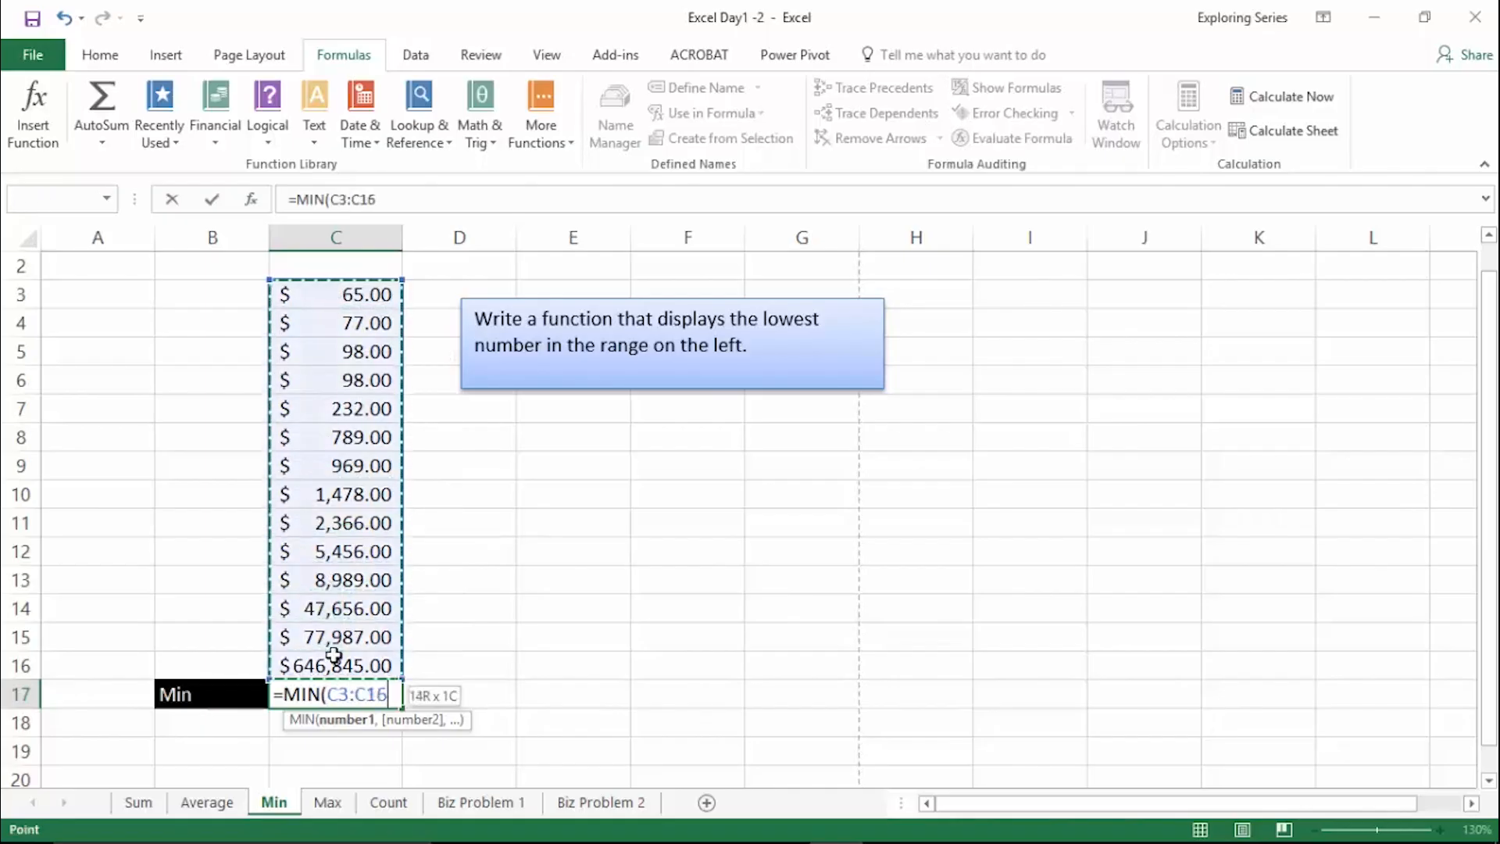
{"action": "key", "text": "Return"}
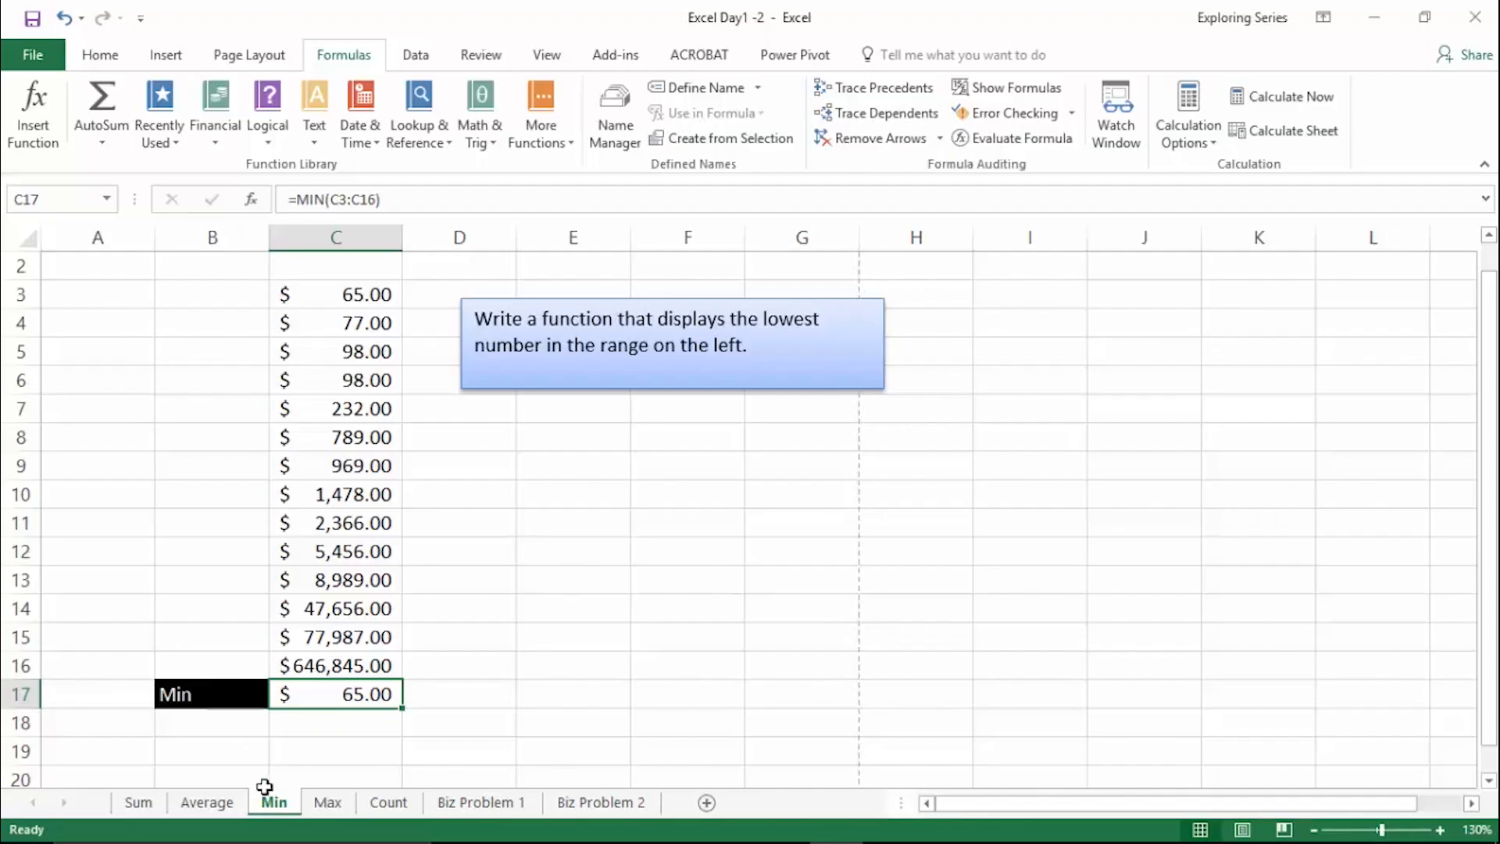
- Review the SUM, AVERAGE and MIN formulas on their worksheets by opening each result cell, and leave them as they are
{"action": "left_click", "coordinate": [146, 803]}
{"action": "left_click", "coordinate": [542, 376]}
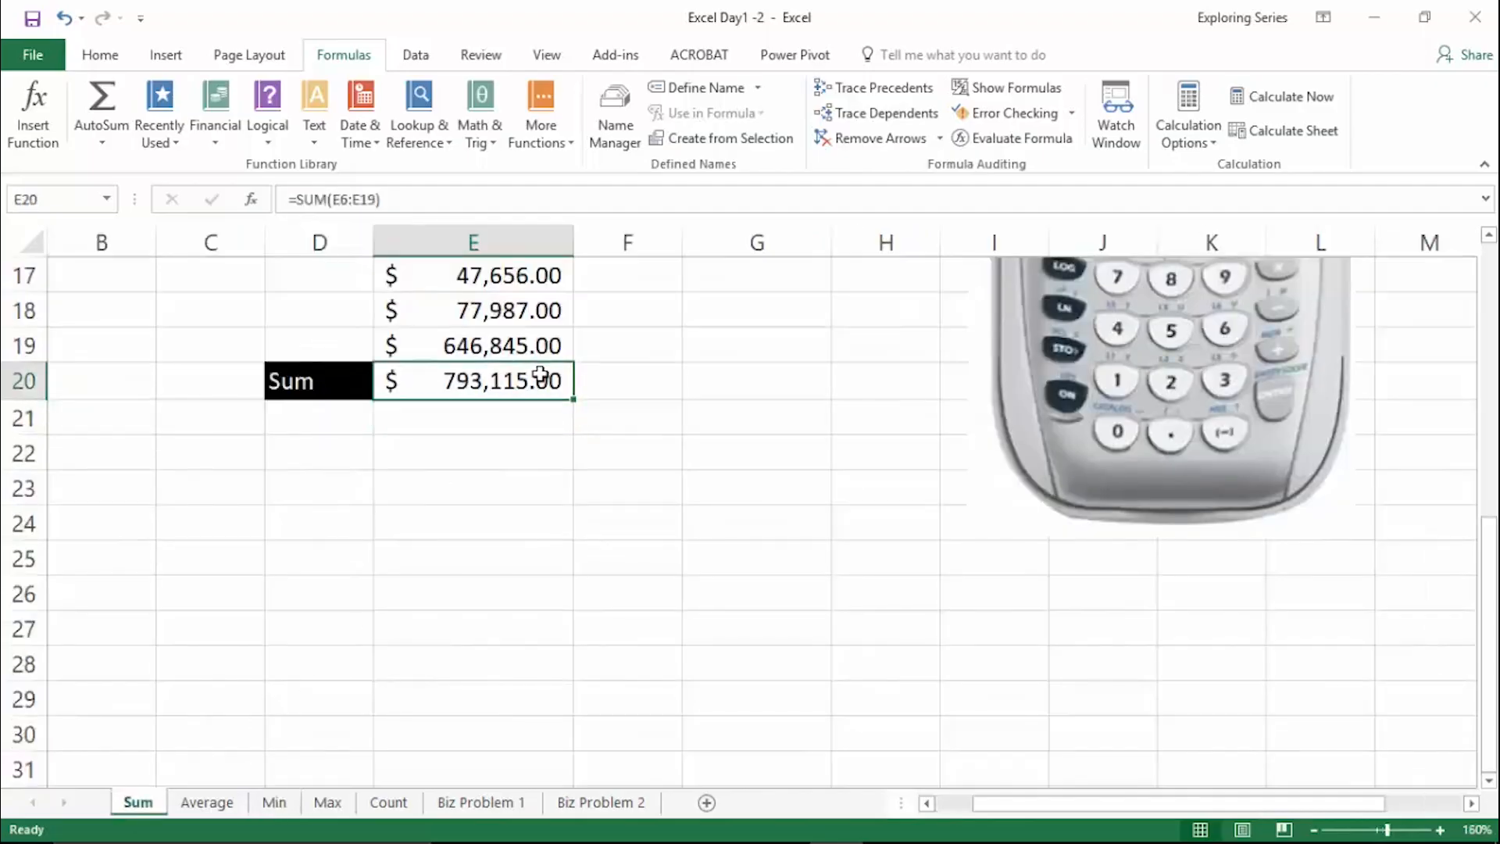
{"action": "double_click", "coordinate": [543, 375]}
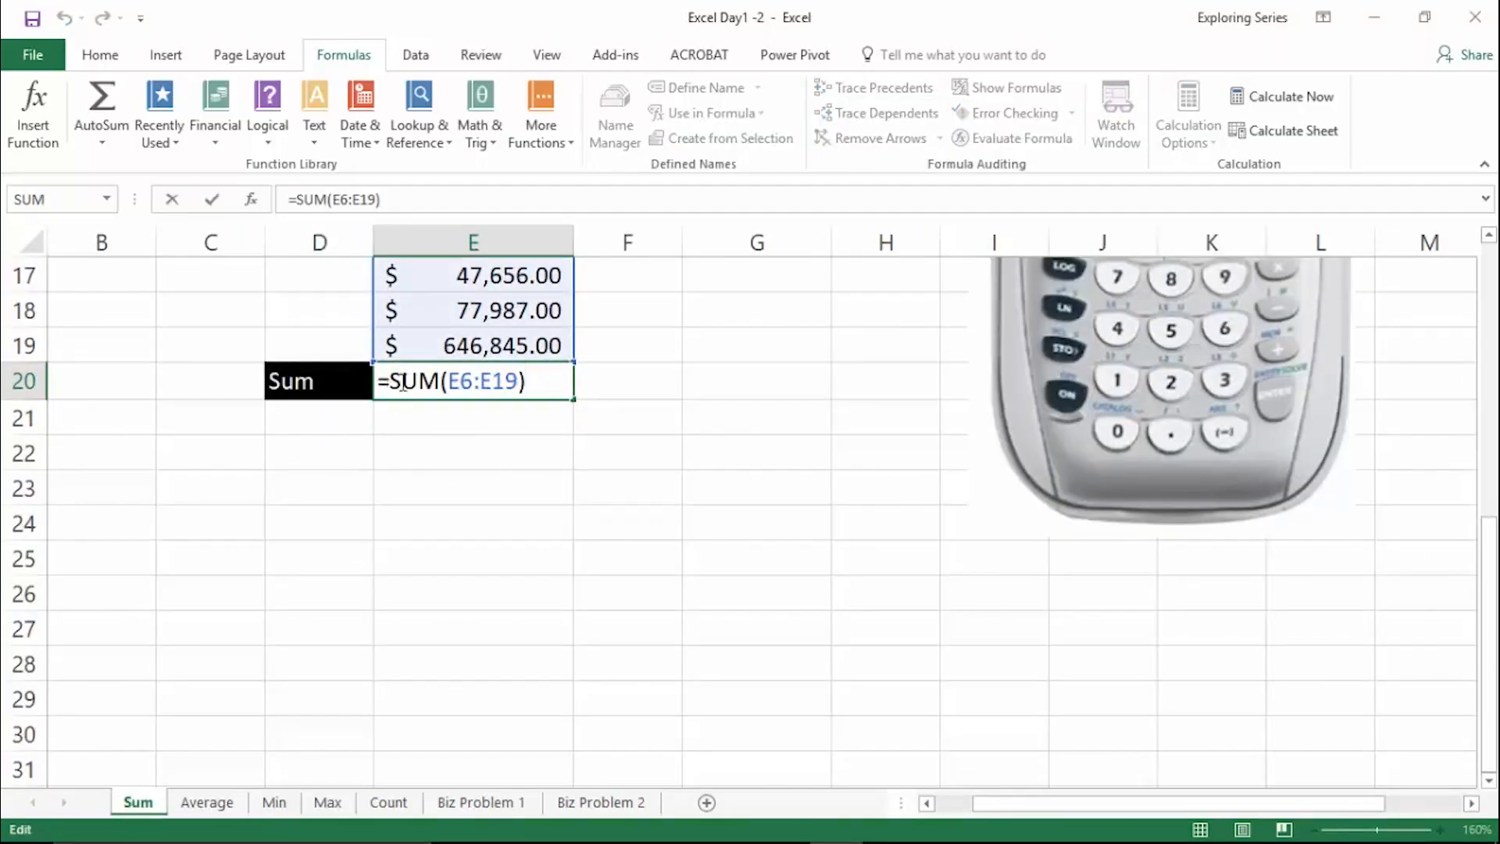
{"action": "left_click", "coordinate": [219, 803]}
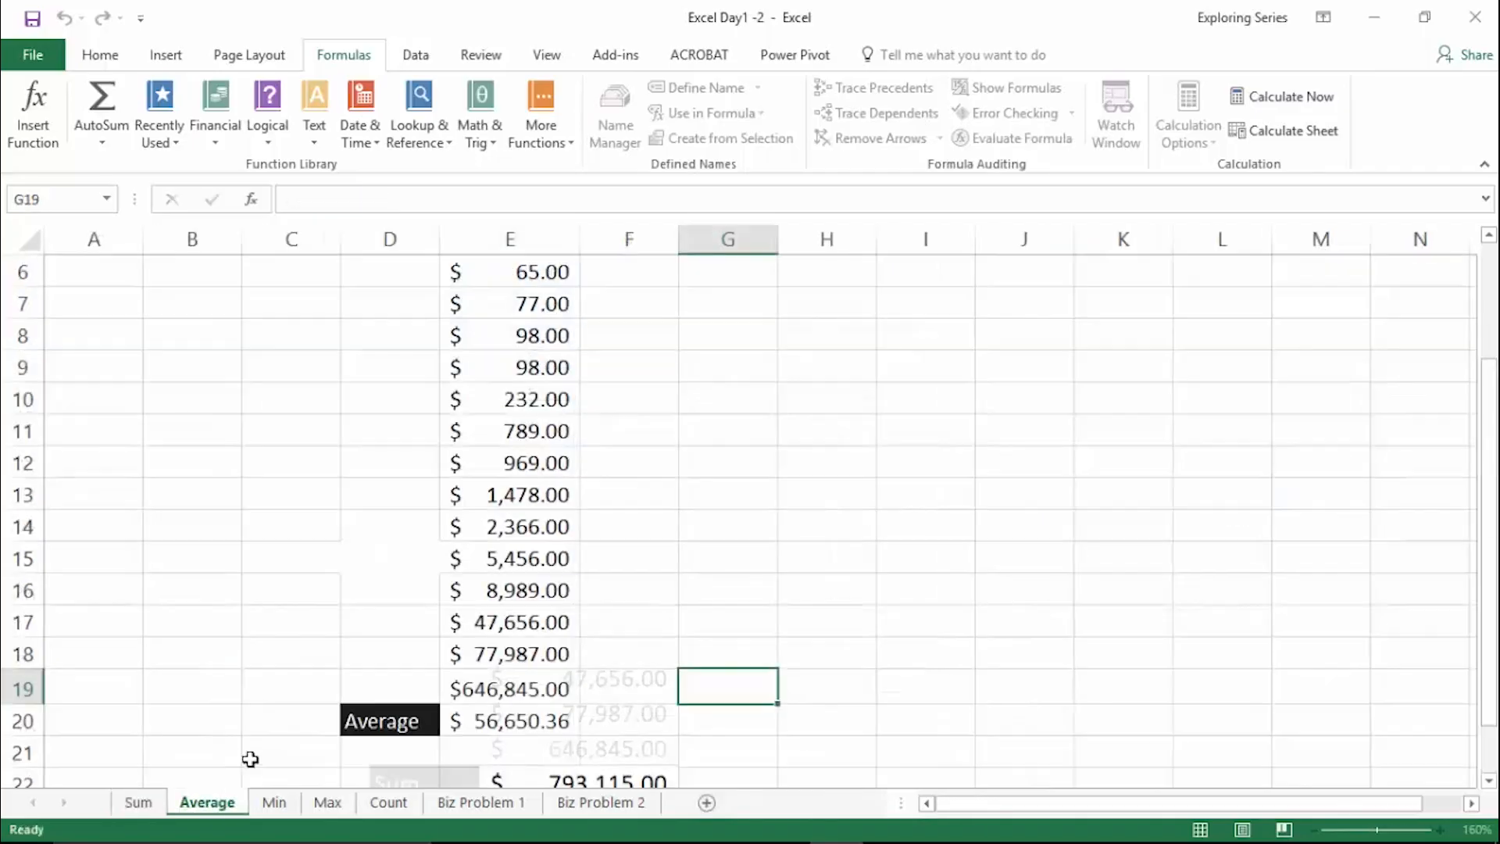
{"action": "double_click", "coordinate": [519, 720]}
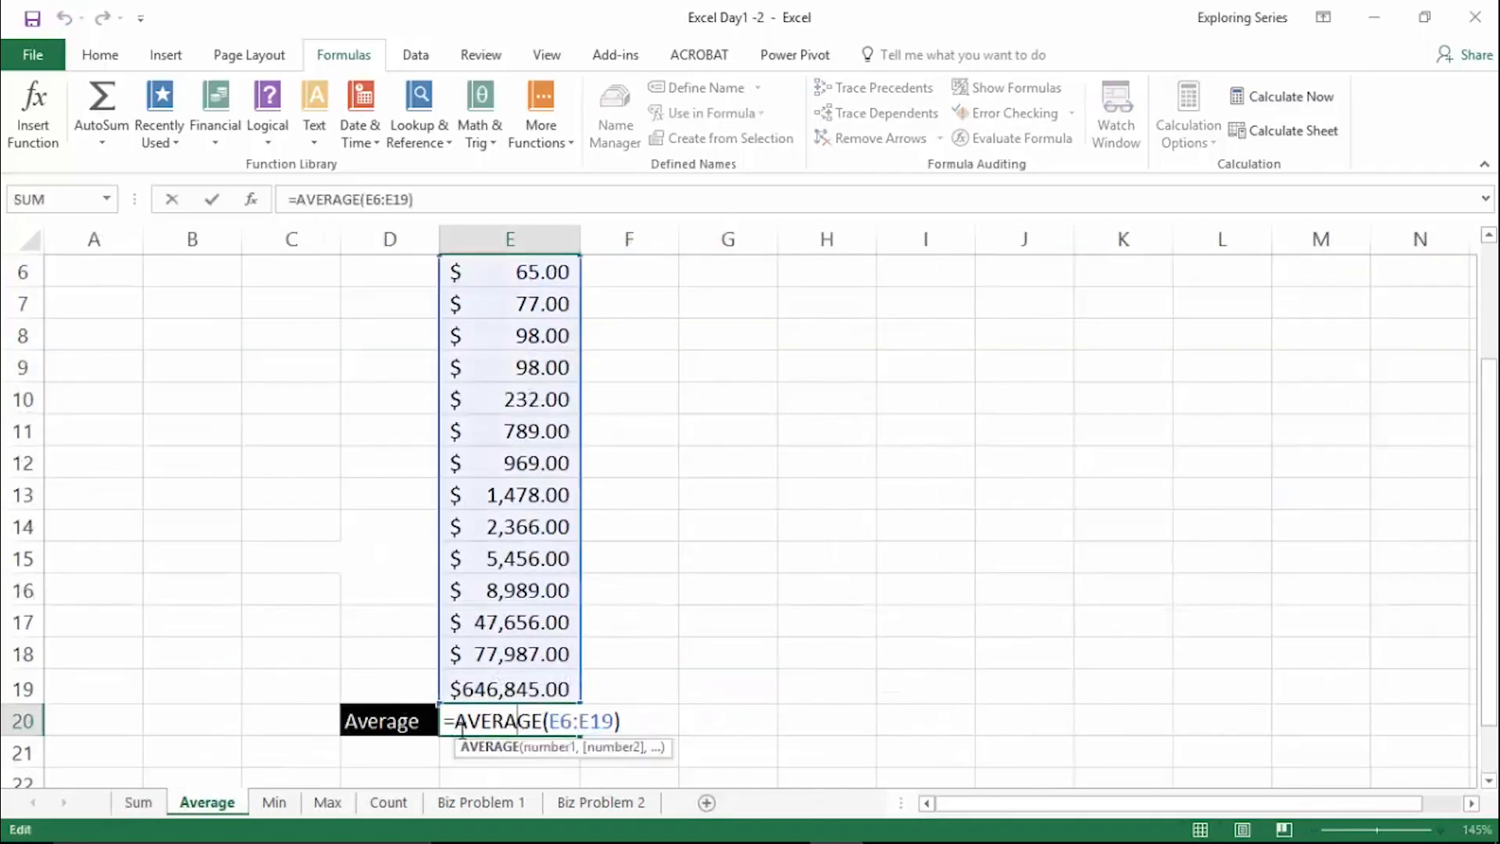
{"action": "left_click", "coordinate": [295, 809]}
{"action": "double_click", "coordinate": [378, 694]}
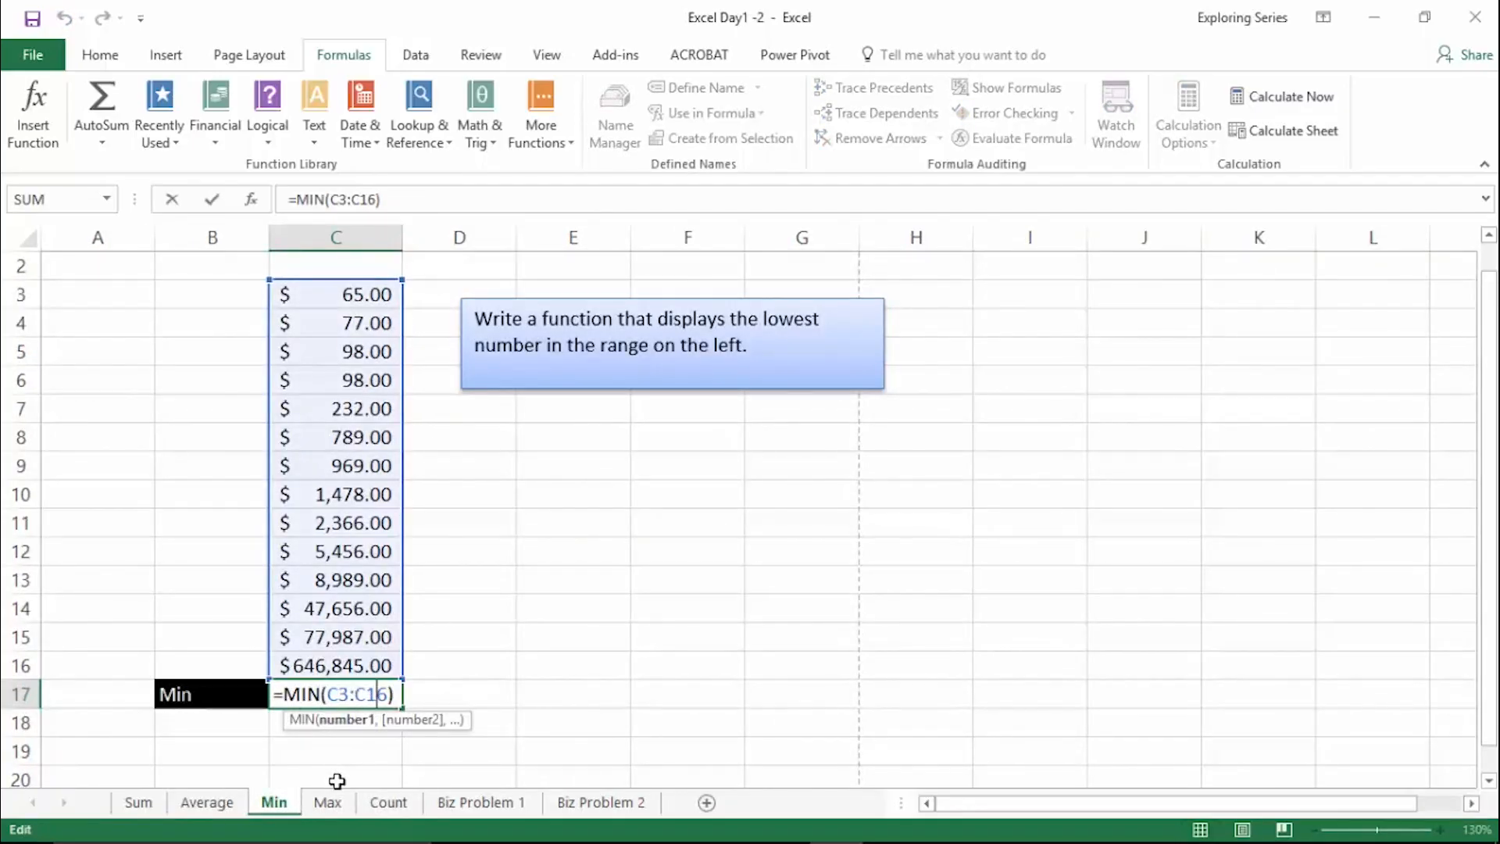
{"action": "key", "text": "Return"}
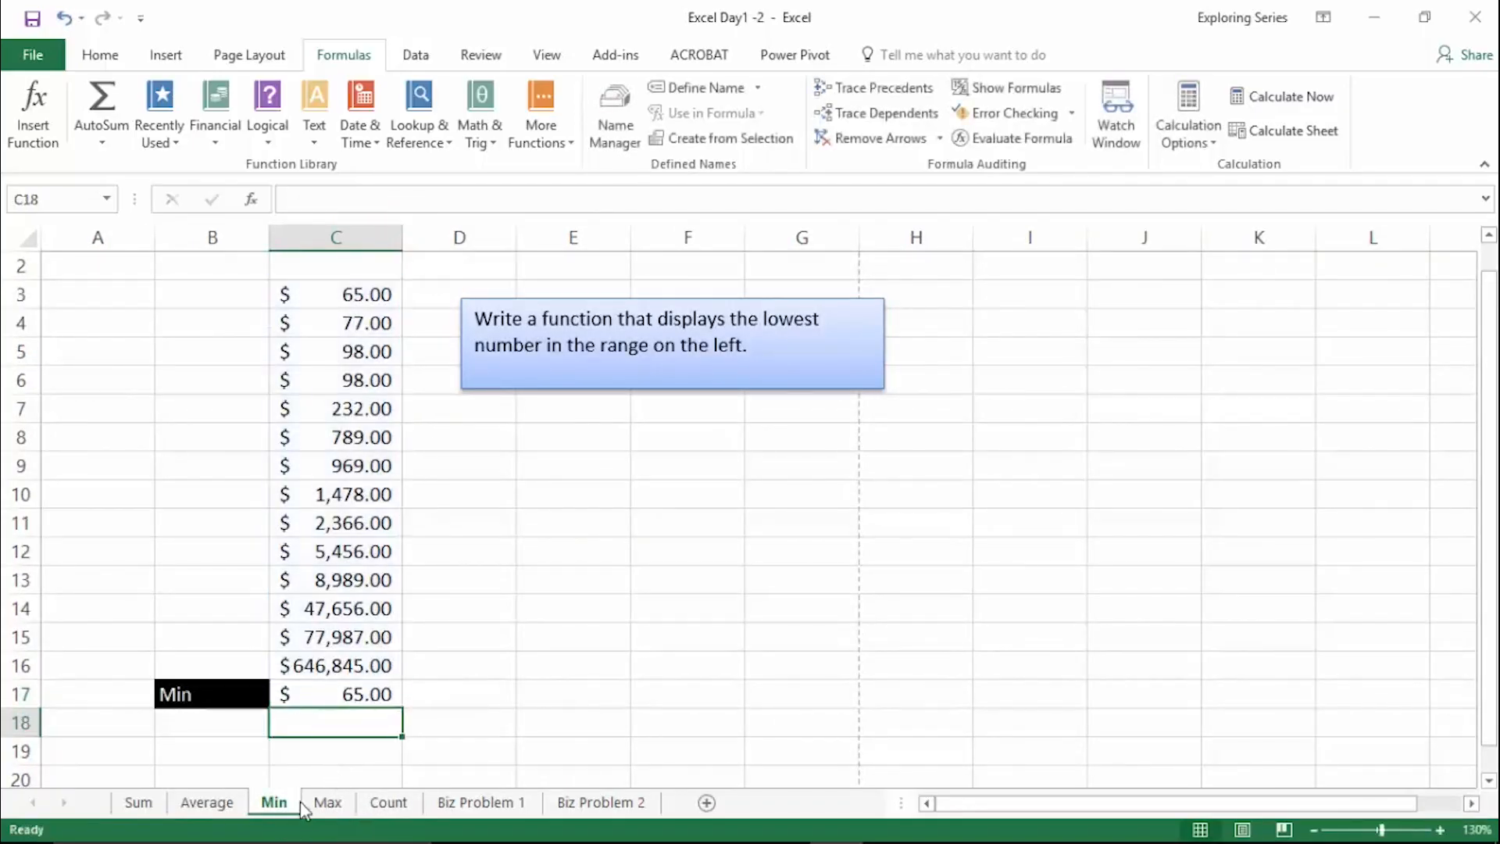
- On the Max worksheet, enter =MAX(C3:C18) in cell C19
{"action": "left_click", "coordinate": [311, 805]}
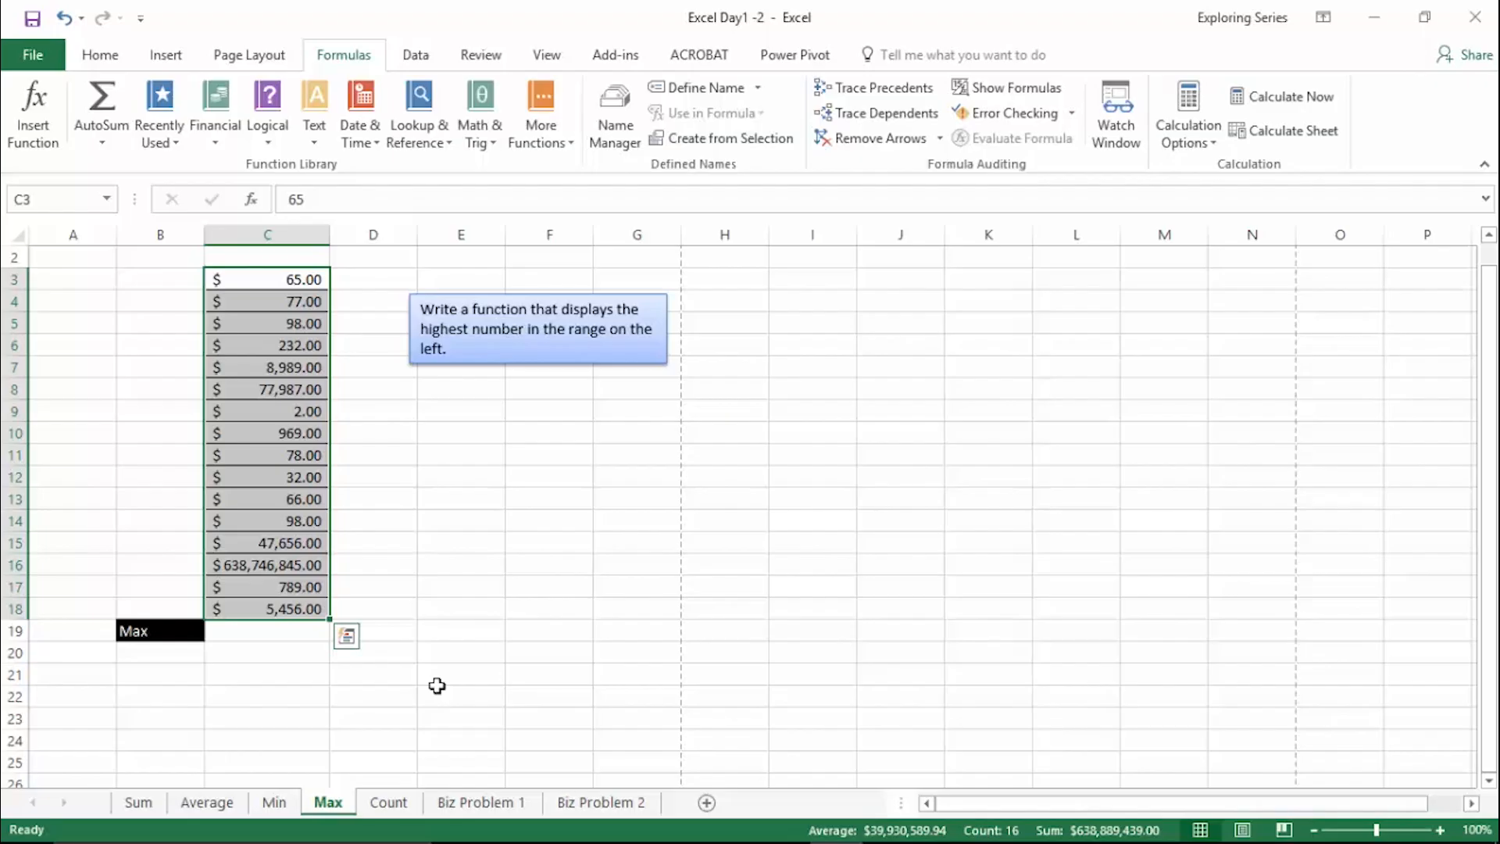
{"action": "left_click", "coordinate": [291, 633]}
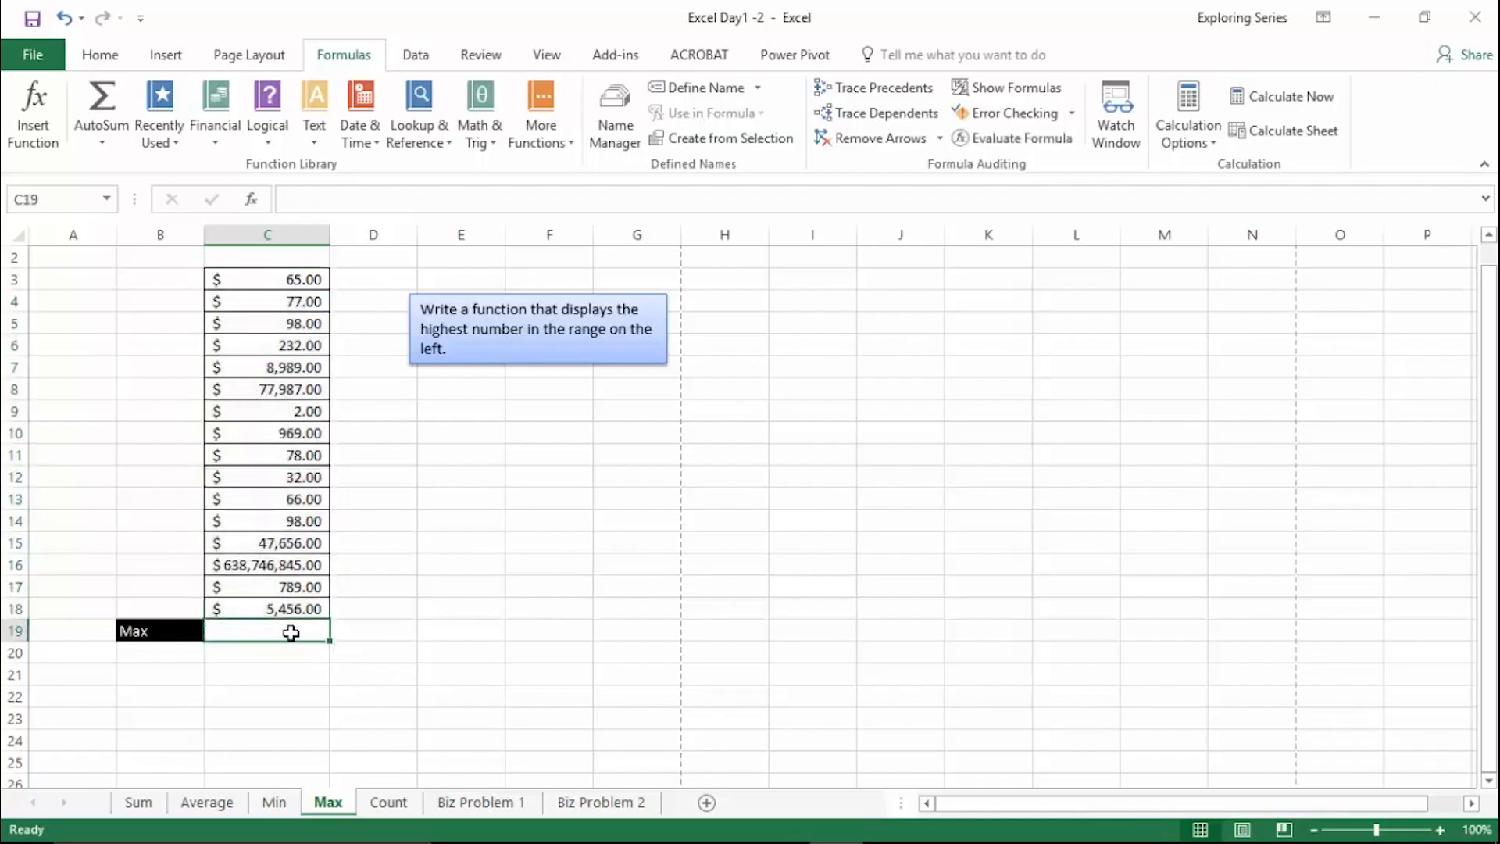
{"action": "type", "text": "=max("}
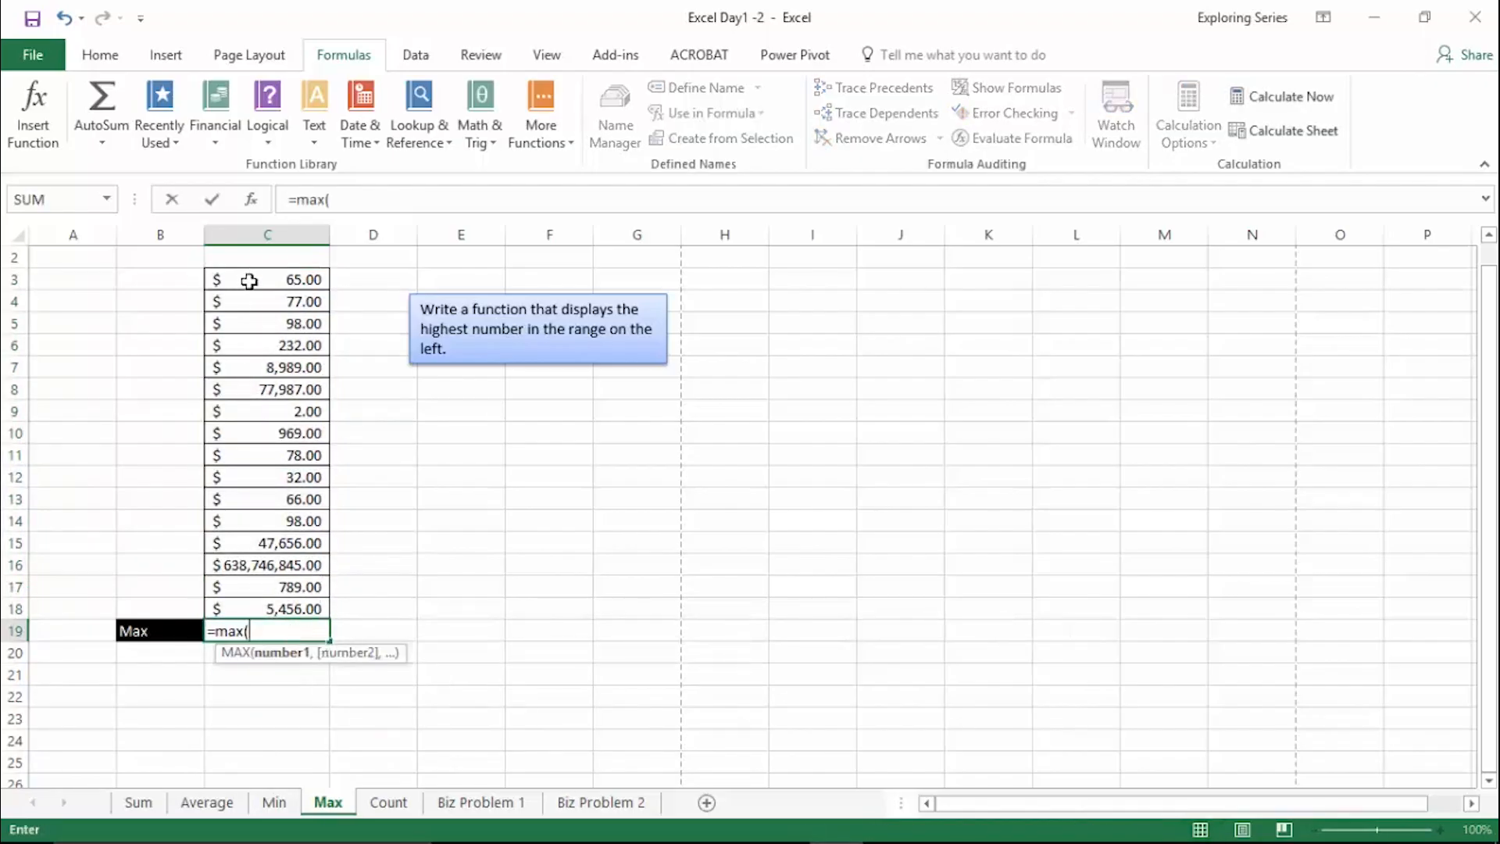
{"action": "left_click_drag", "start_coordinate": [248, 281], "coordinate": [248, 613]}
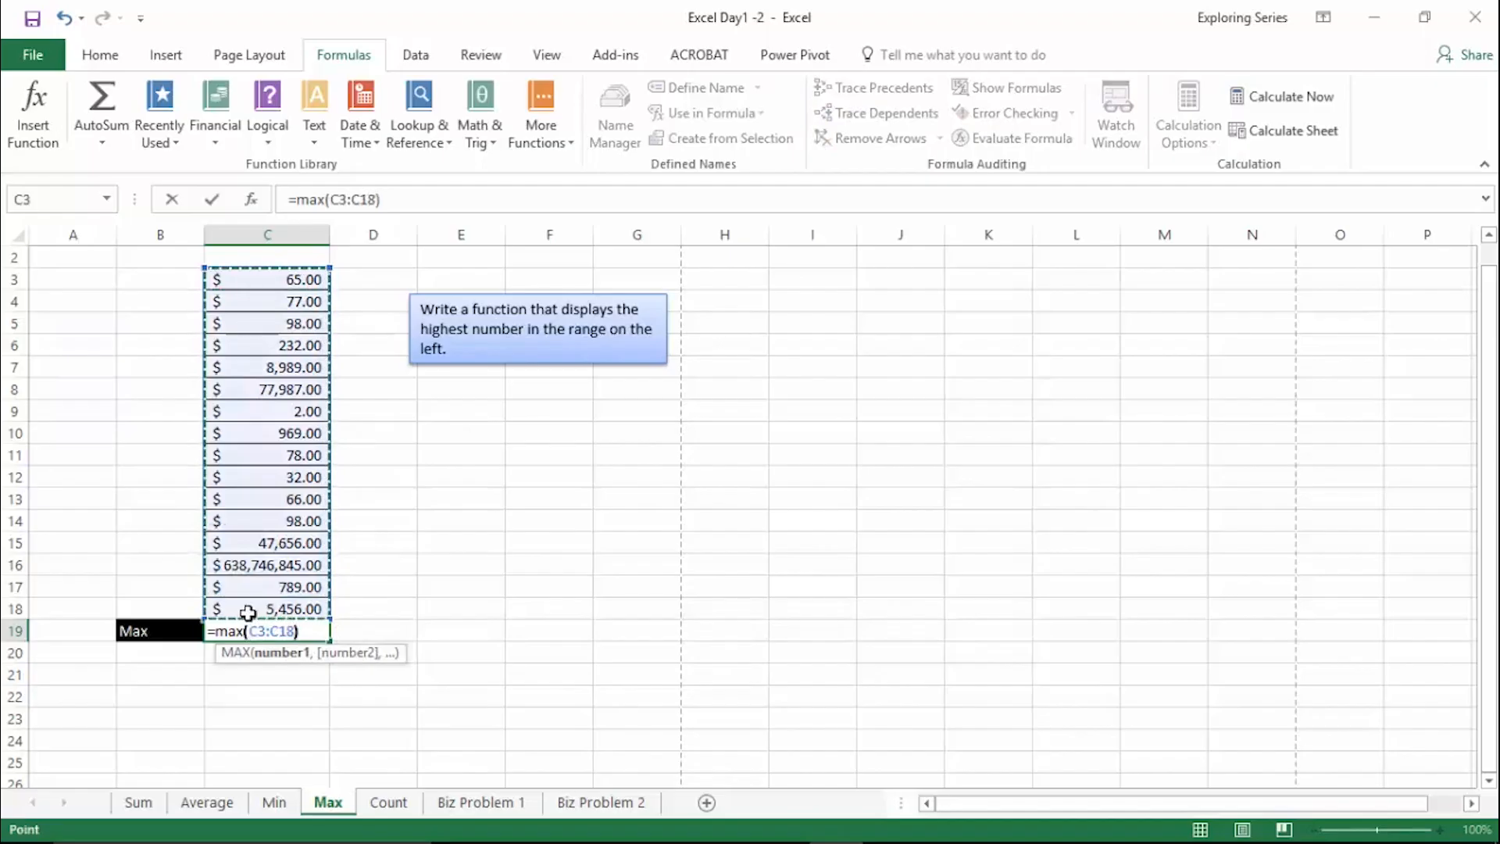
{"action": "type", "text": ")"}
{"action": "key", "text": "Return"}
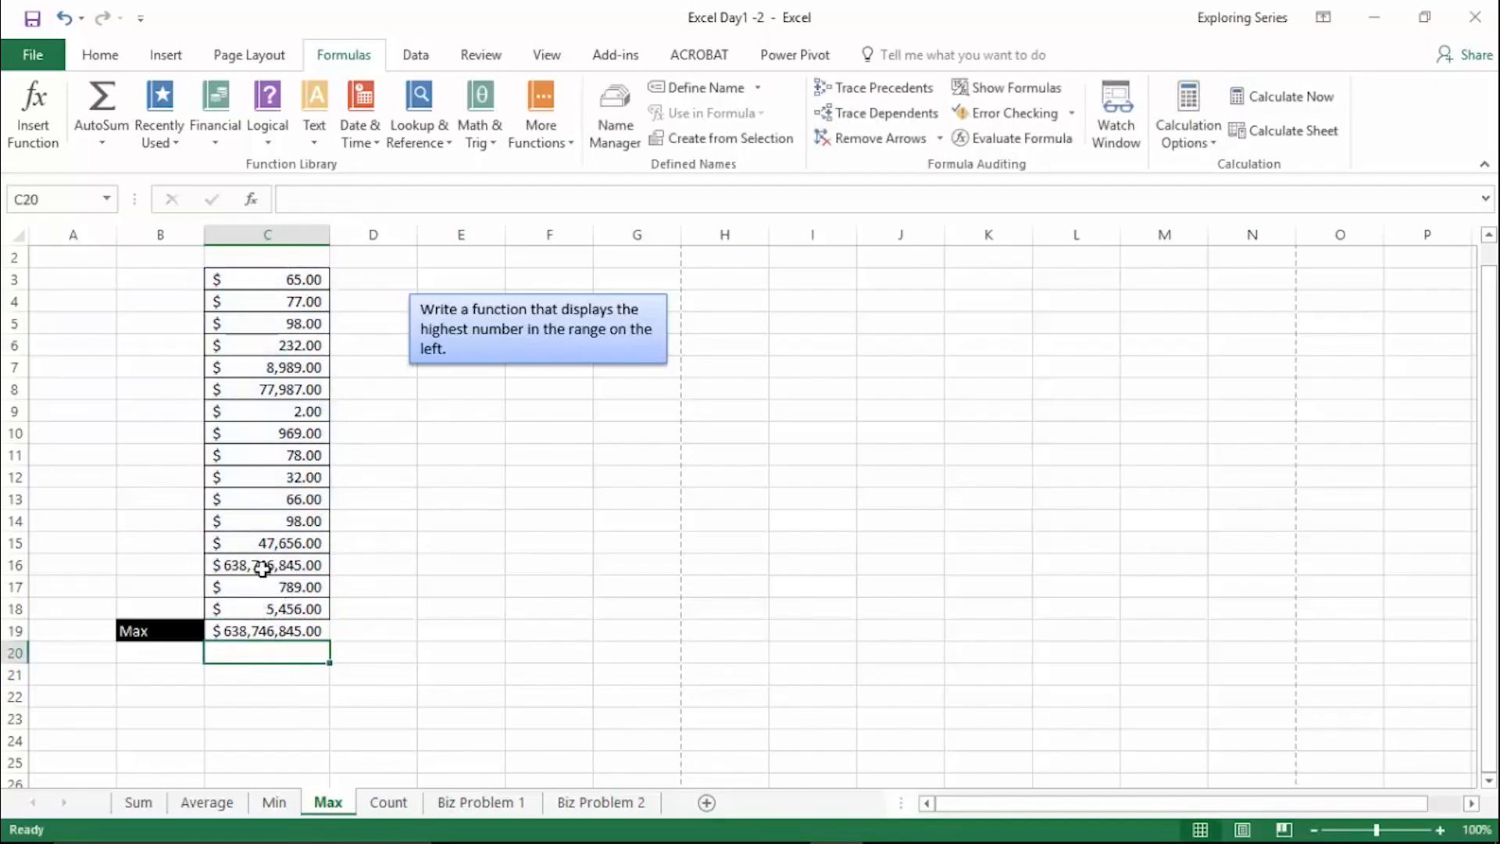
- Replace the MAX formula in C19 with a sum of C3:C18, and clear that cell again
{"action": "left_click", "coordinate": [301, 631]}
{"action": "key", "text": "Delete"}
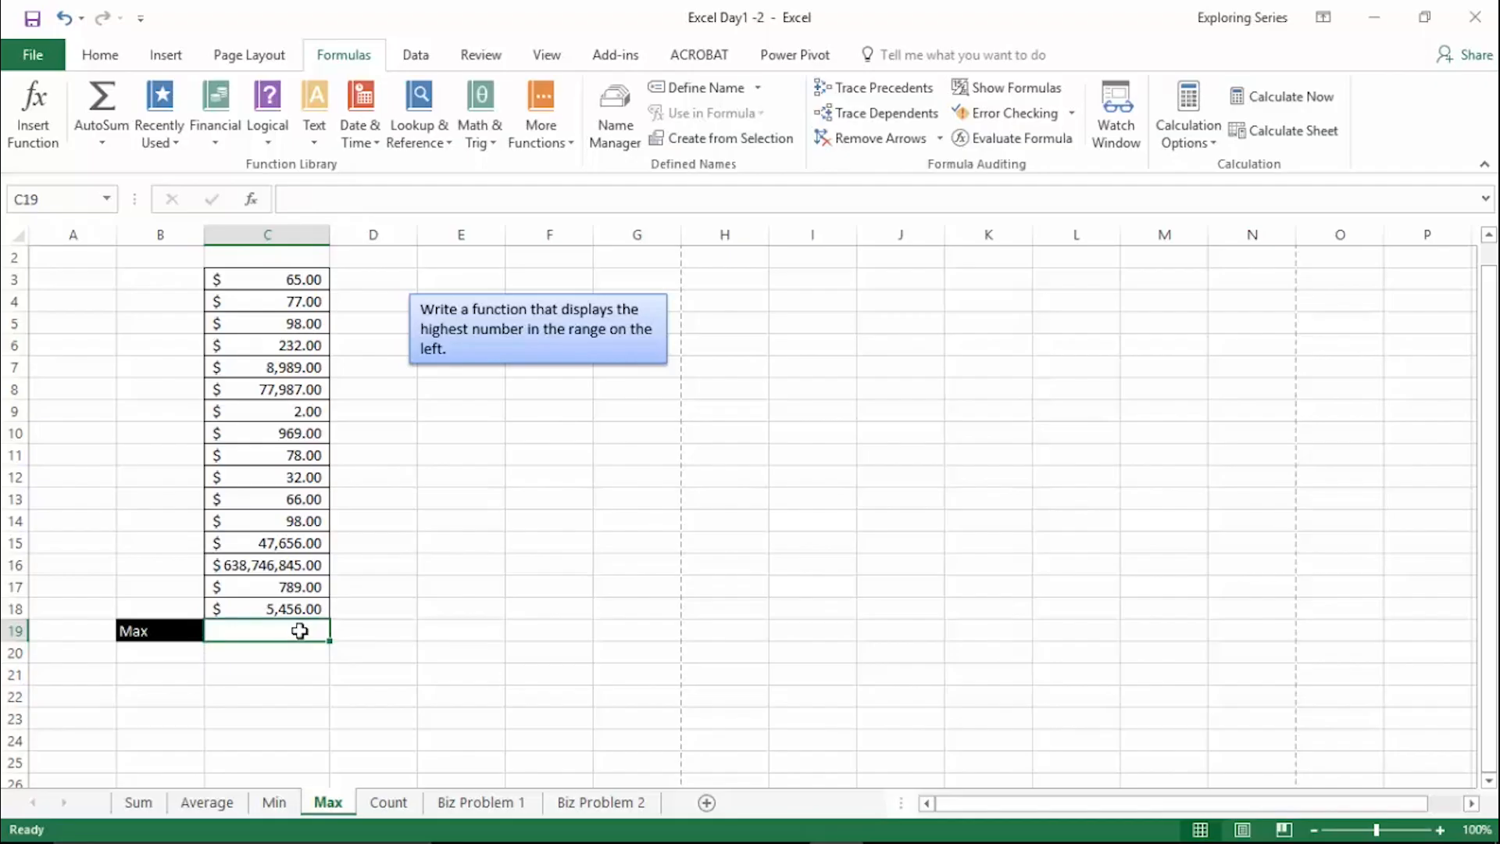
{"action": "type", "text": "=MAX(C3:C18)"}
{"action": "key", "text": "Return"}
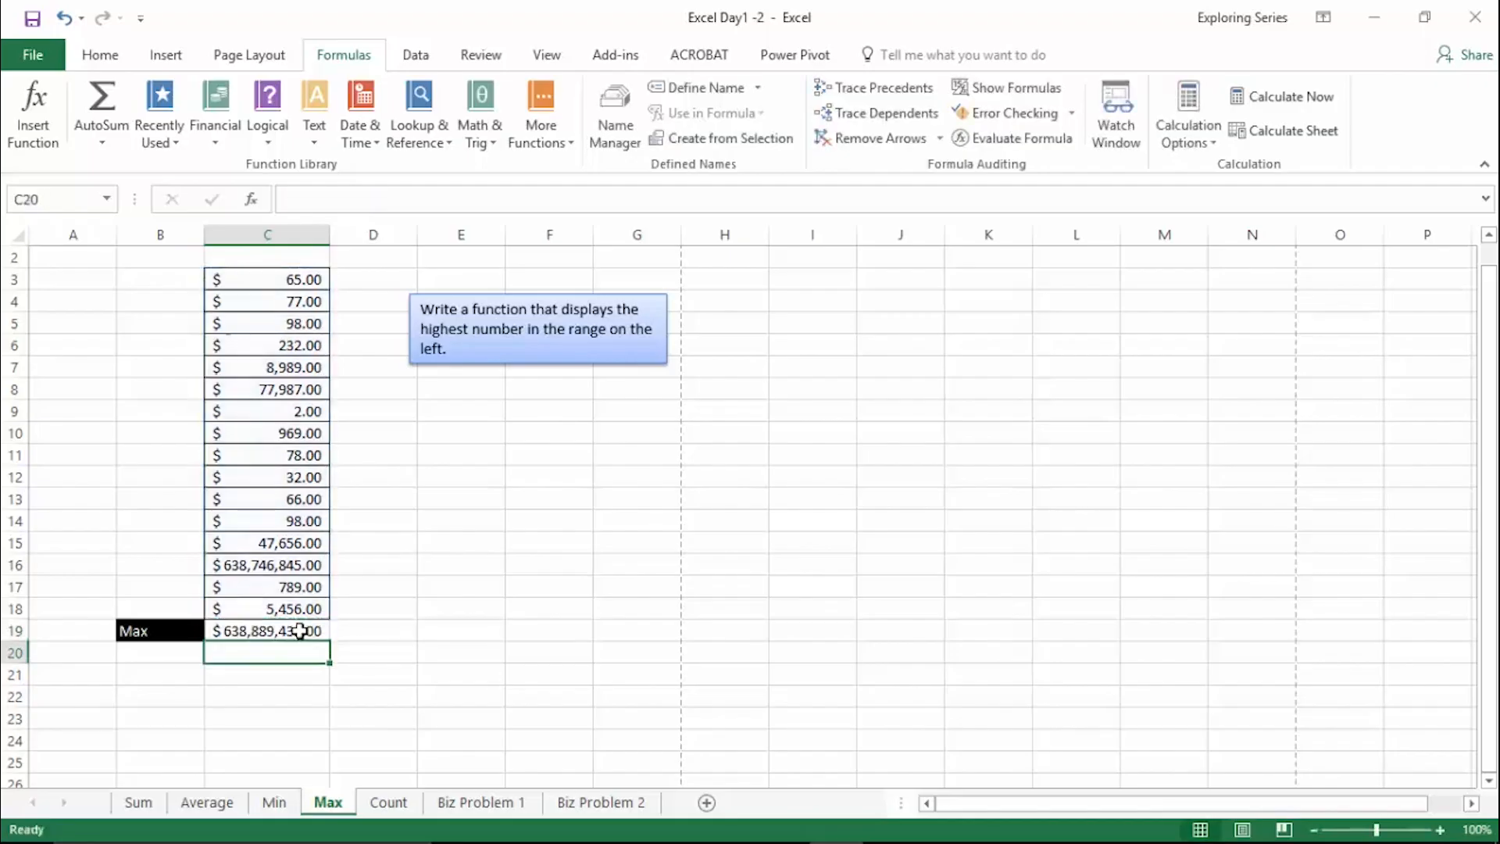
{"action": "left_click", "coordinate": [300, 632]}
{"action": "key", "text": "BackSpace"}
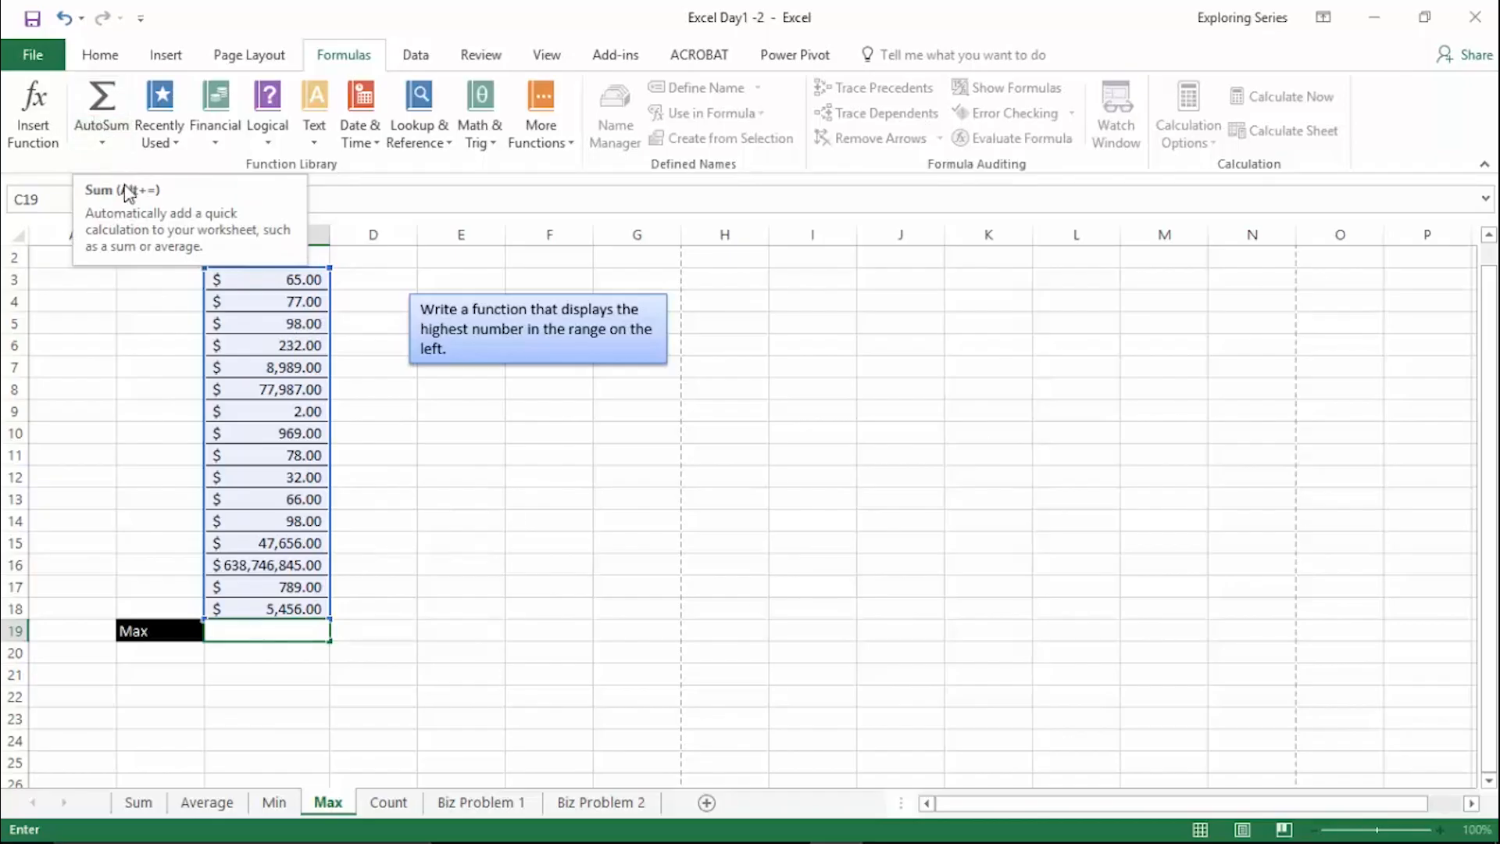
- Insert =COUNT(C3:C18) in C19 using the AutoSum Count Numbers function
{"action": "left_click", "coordinate": [98, 140]}
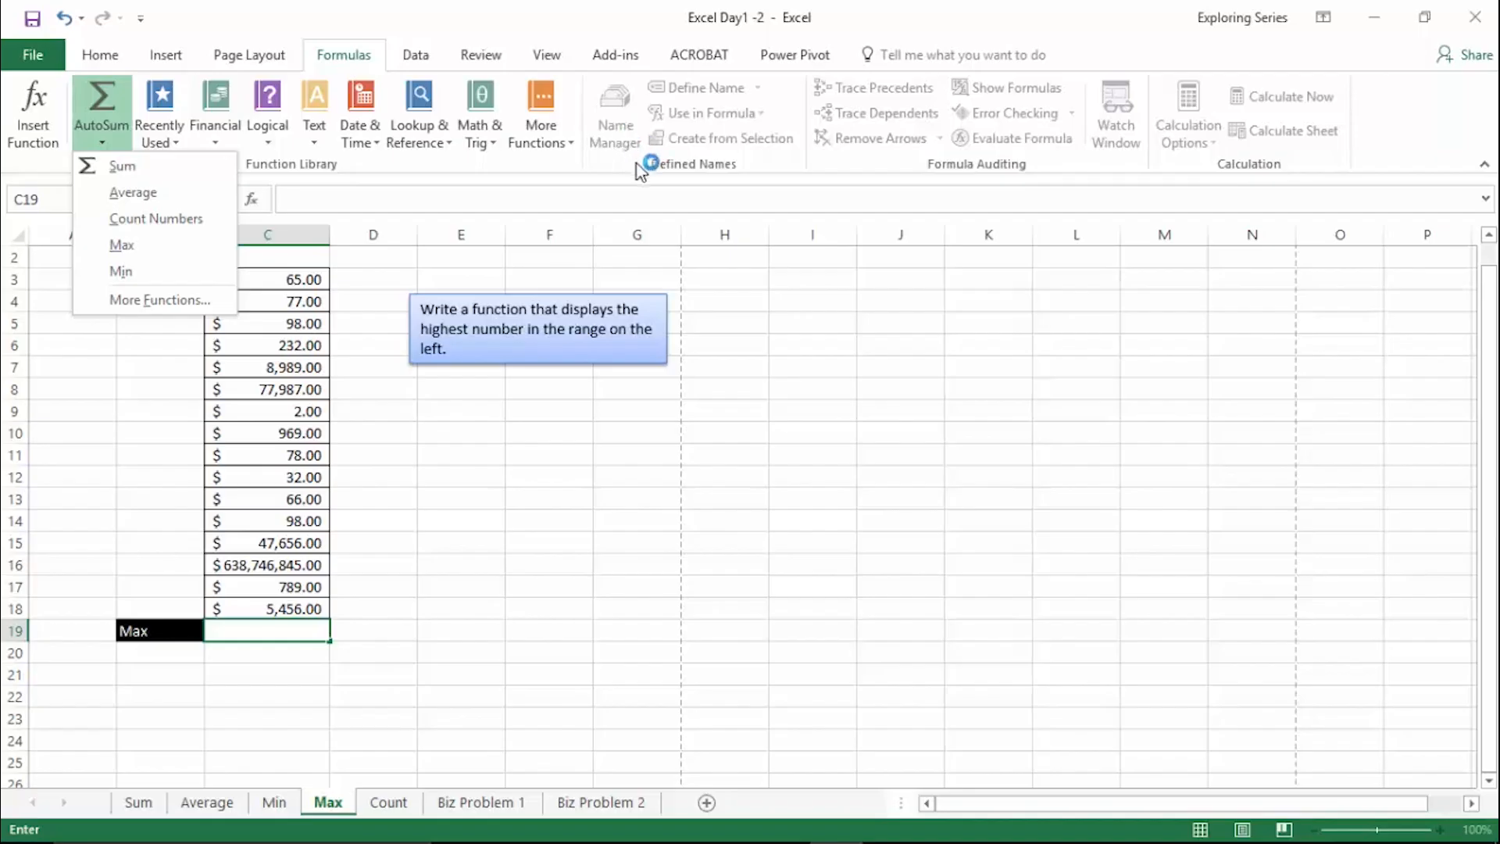
{"action": "left_click", "coordinate": [196, 192]}
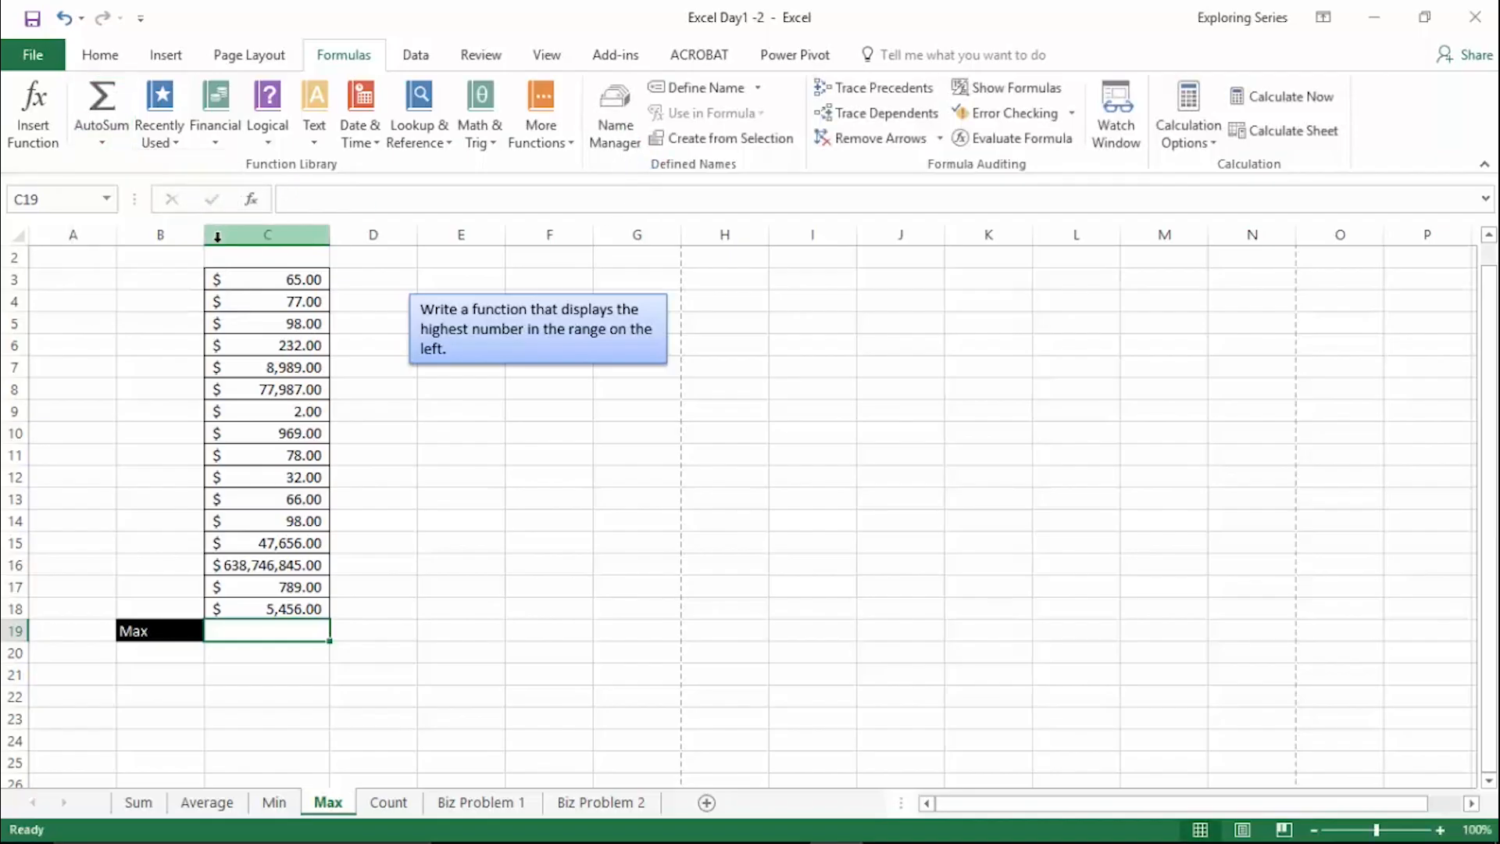
{"action": "left_click", "coordinate": [110, 143]}
{"action": "left_click", "coordinate": [137, 218]}
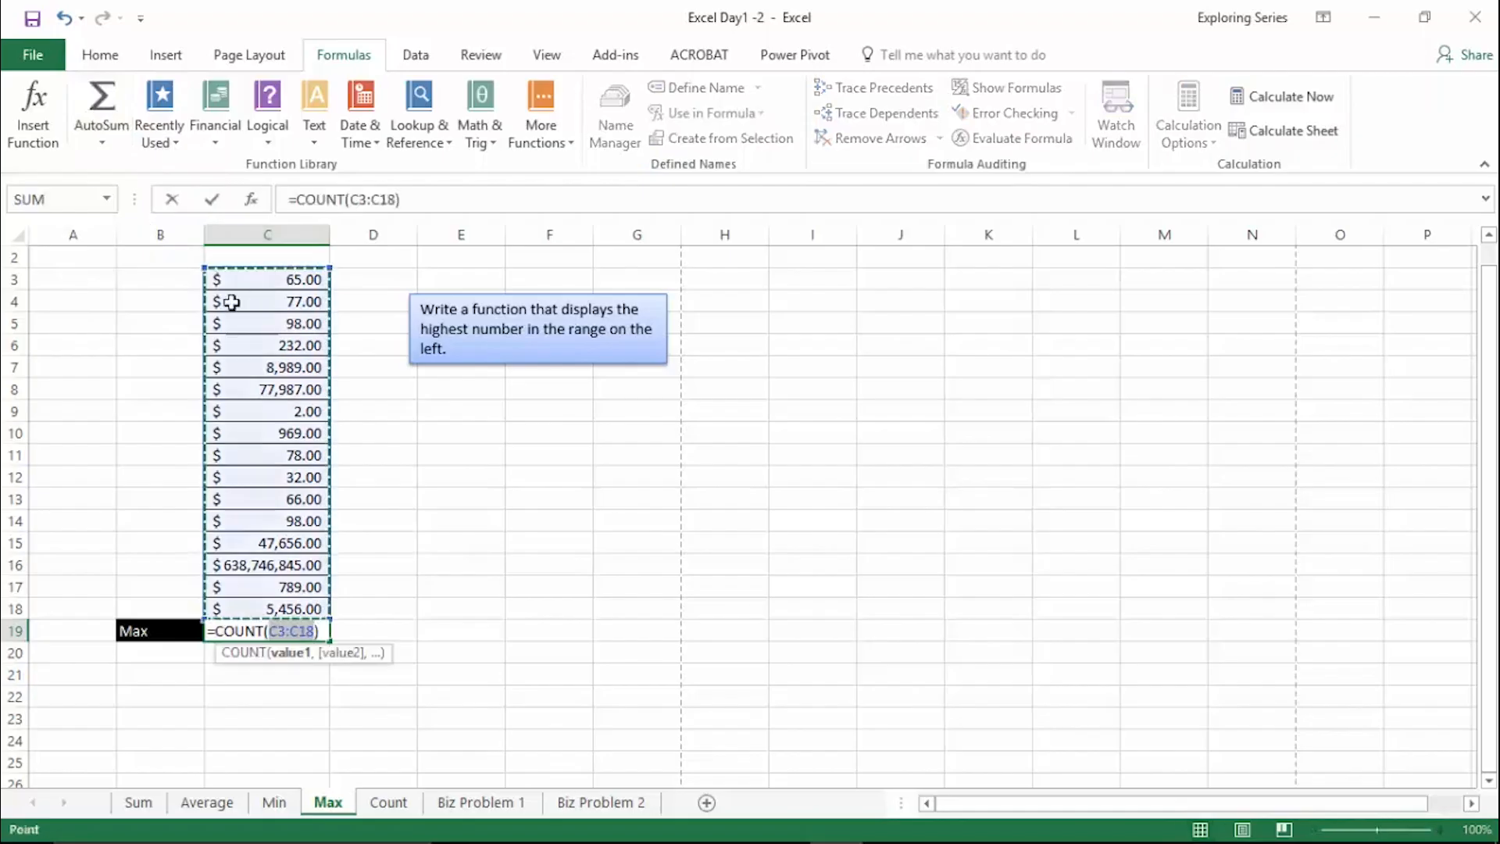
{"action": "left_click", "coordinate": [123, 152]}
{"action": "left_click", "coordinate": [140, 247]}
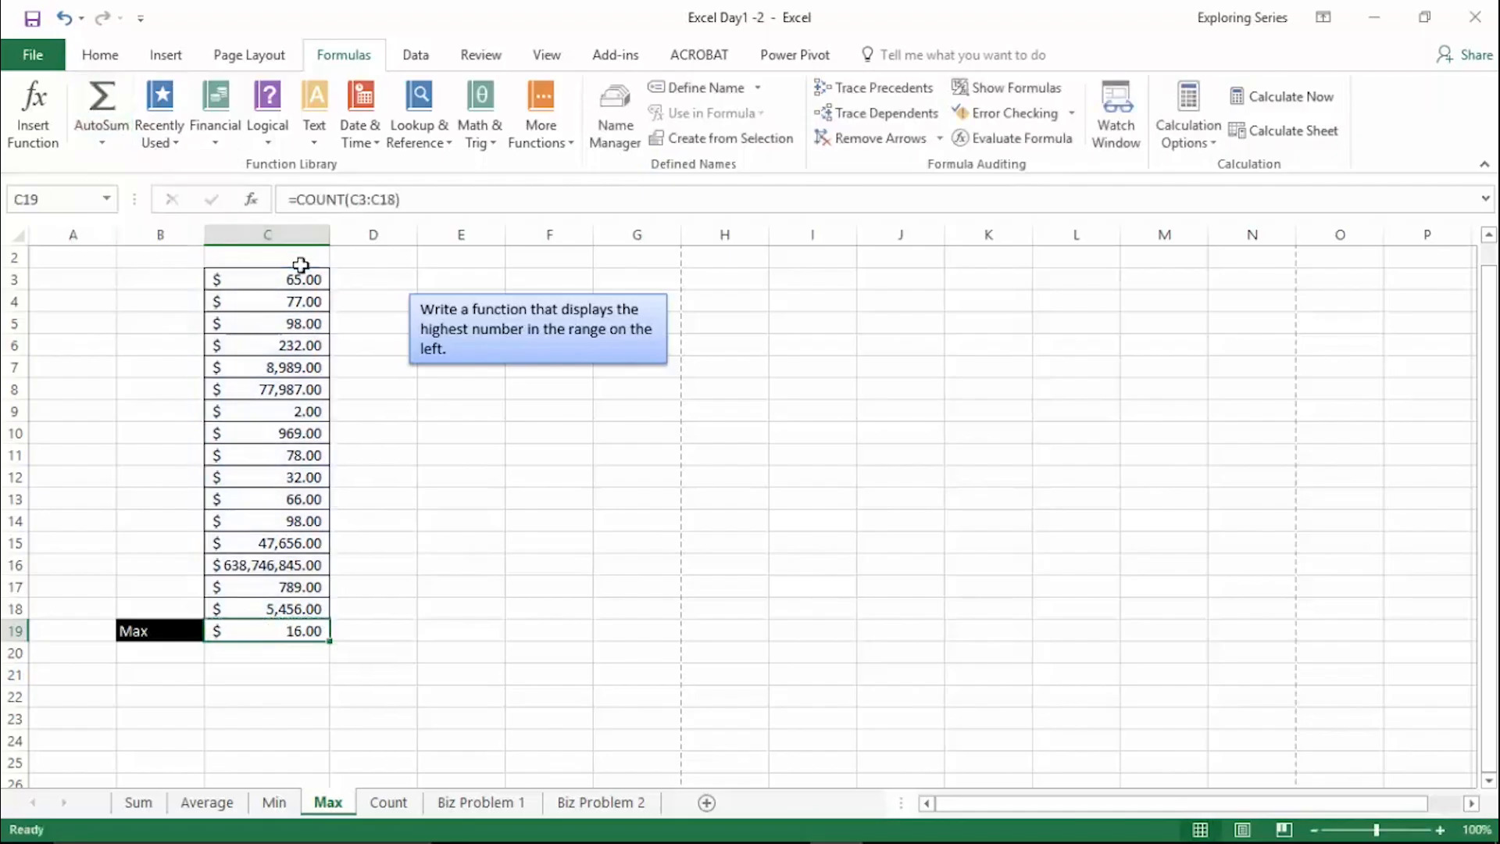
- Try the AutoSum Min function on C3:C18 in C19, cancel it, and clear the cell
{"action": "left_click", "coordinate": [124, 152]}
{"action": "left_click", "coordinate": [156, 274]}
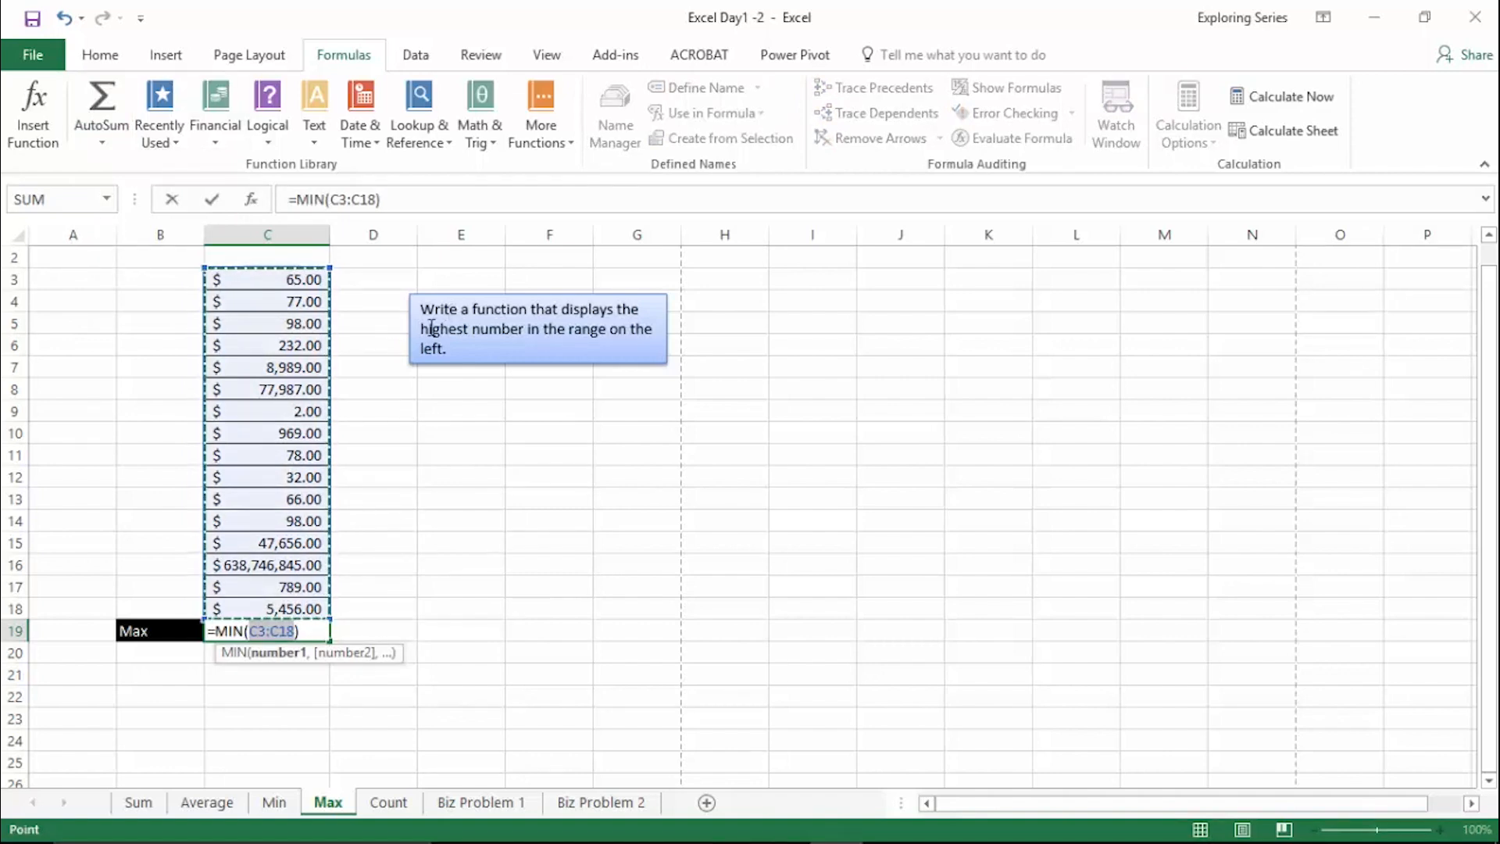
{"action": "key", "text": "Escape"}
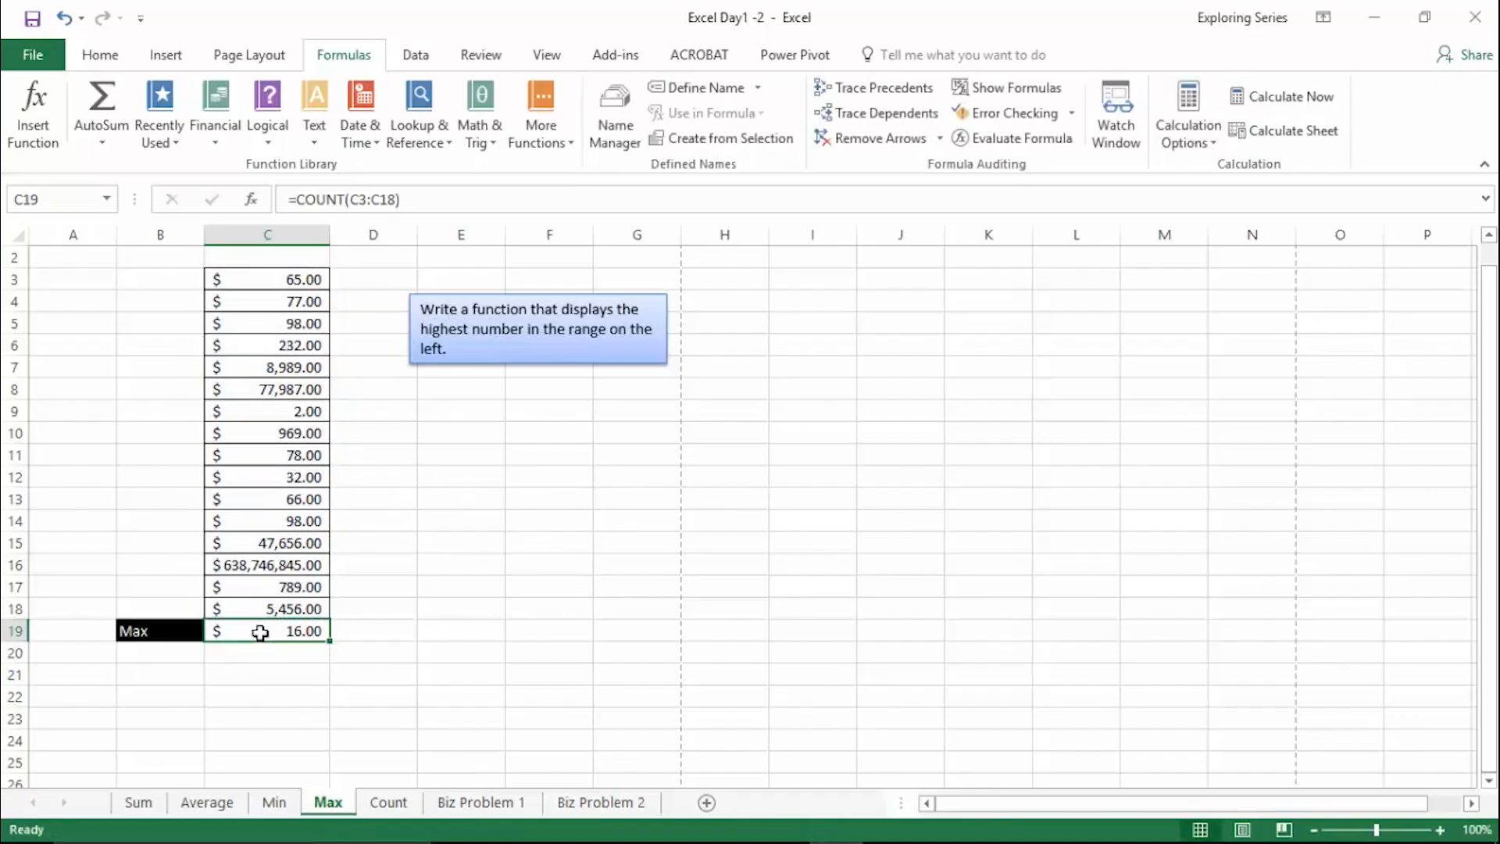
{"action": "key", "text": "Delete"}
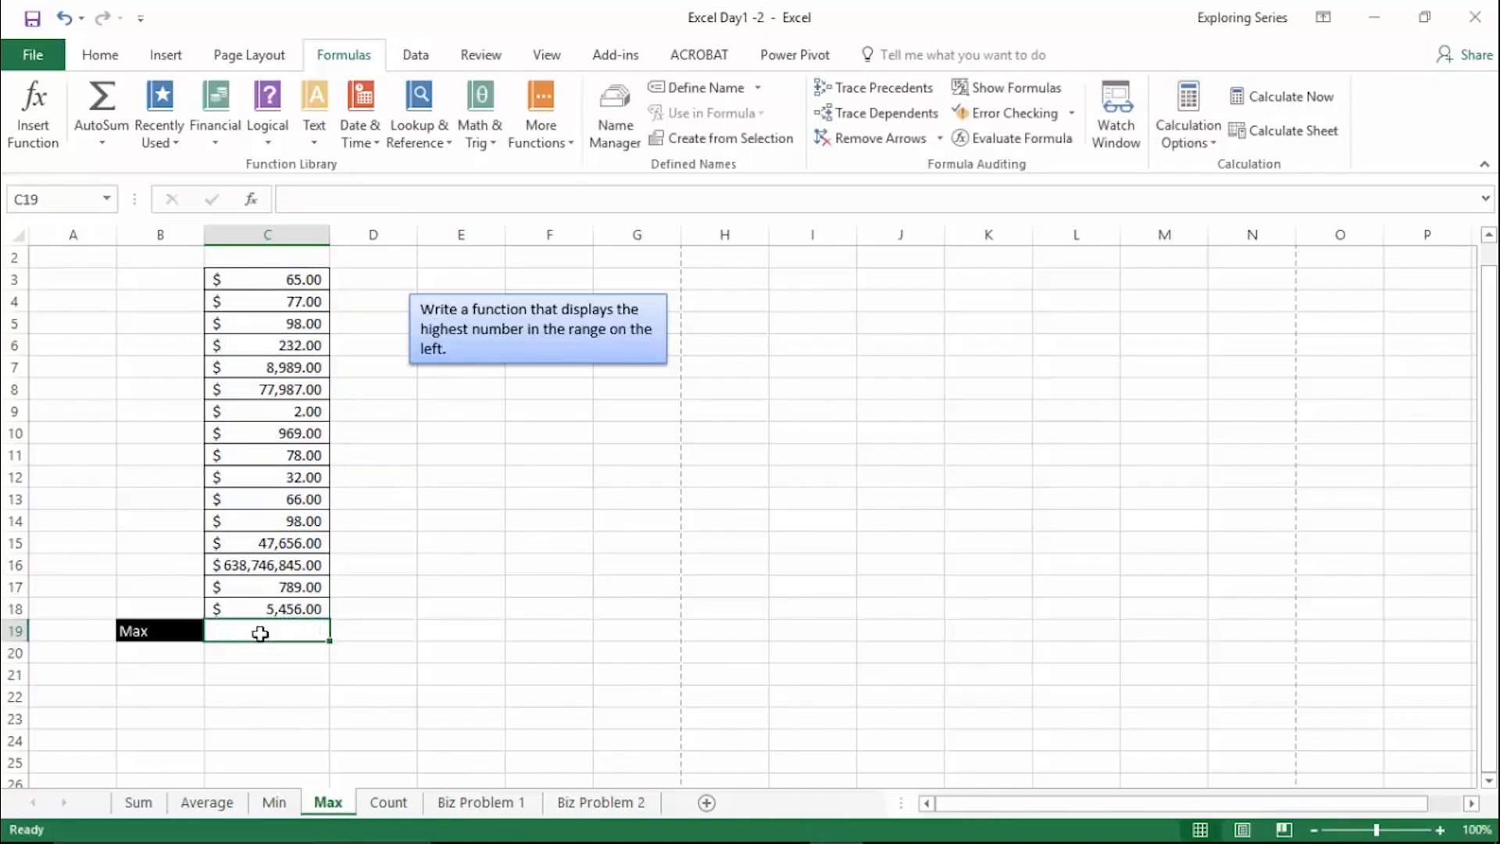
- On the Average worksheet, insert a blank row above the Average result in row 20
{"action": "left_click", "coordinate": [19, 630]}
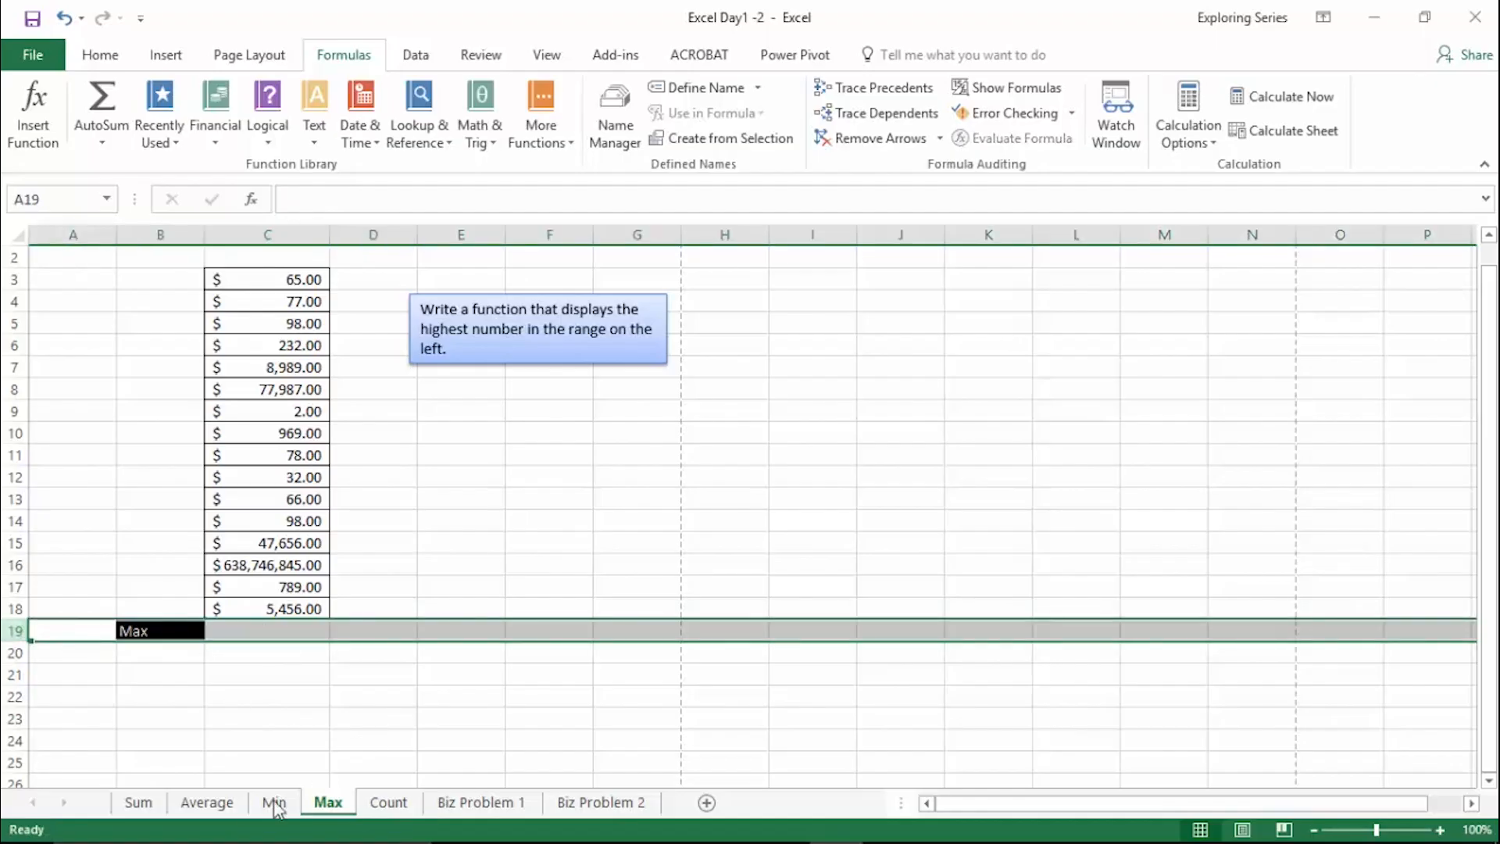
{"action": "left_click", "coordinate": [207, 802]}
{"action": "left_click", "coordinate": [18, 720]}
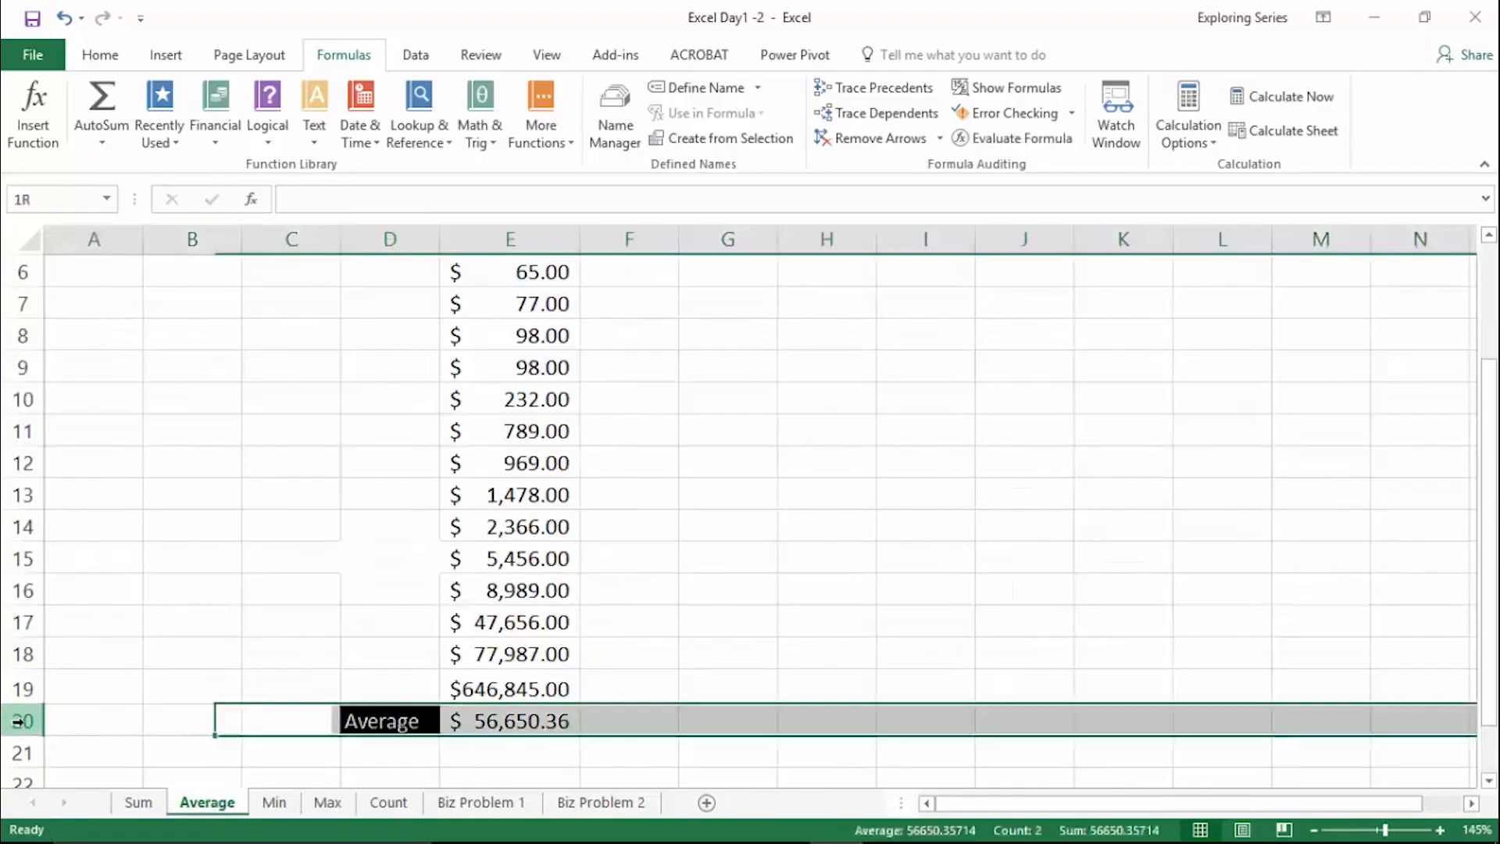
{"action": "right_click", "coordinate": [19, 720]}
{"action": "left_click", "coordinate": [78, 547]}
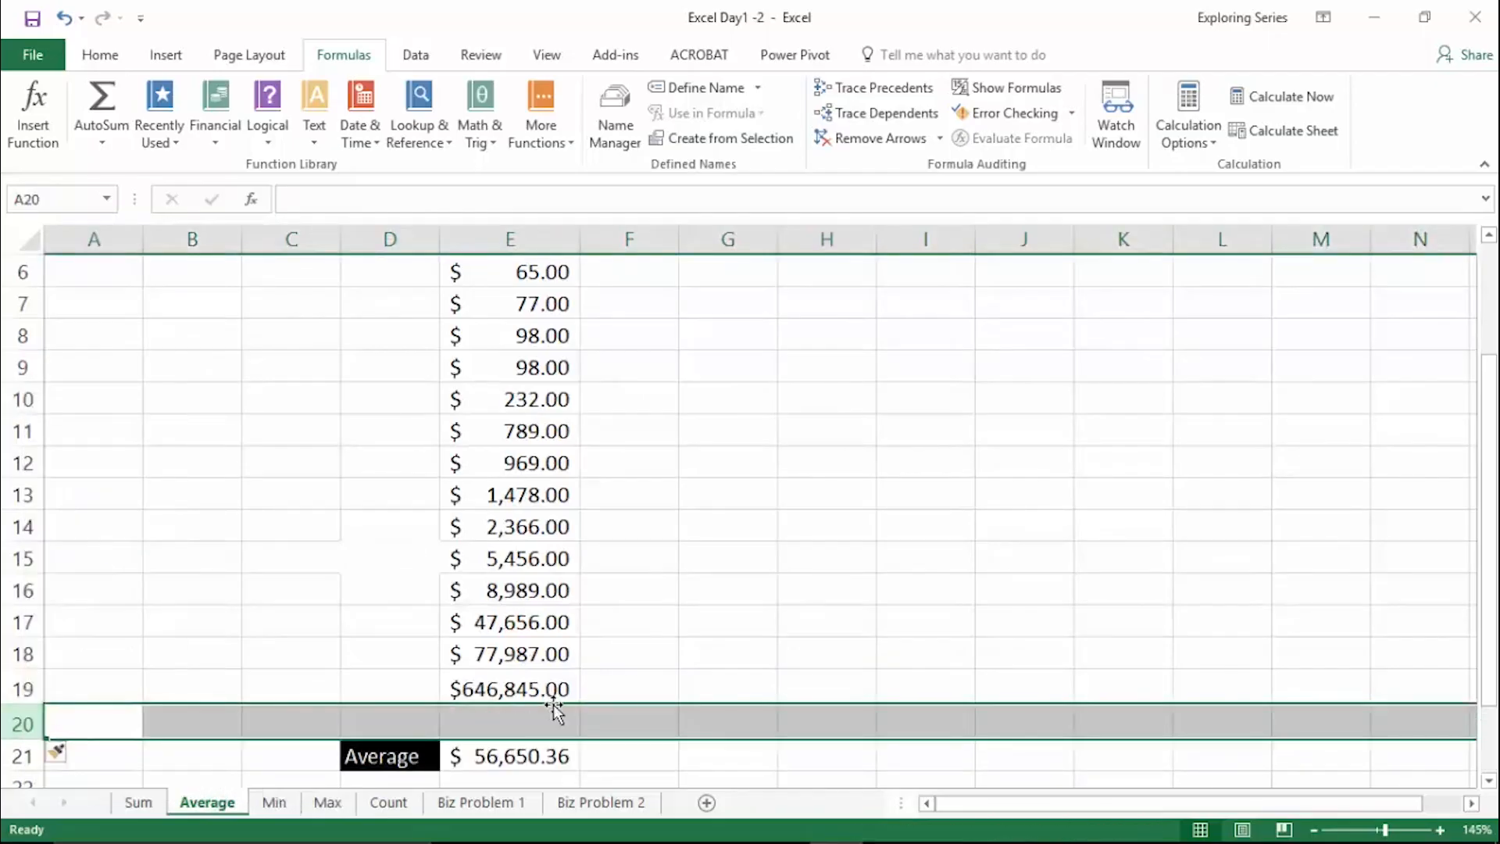
- Delete the AVERAGE formula from cell E21, beside the Average label
{"action": "scroll", "coordinate": [522, 582], "scroll_direction": "down", "scroll_amount": 2}
{"action": "left_click", "coordinate": [519, 536]}
{"action": "left_click", "coordinate": [556, 569]}
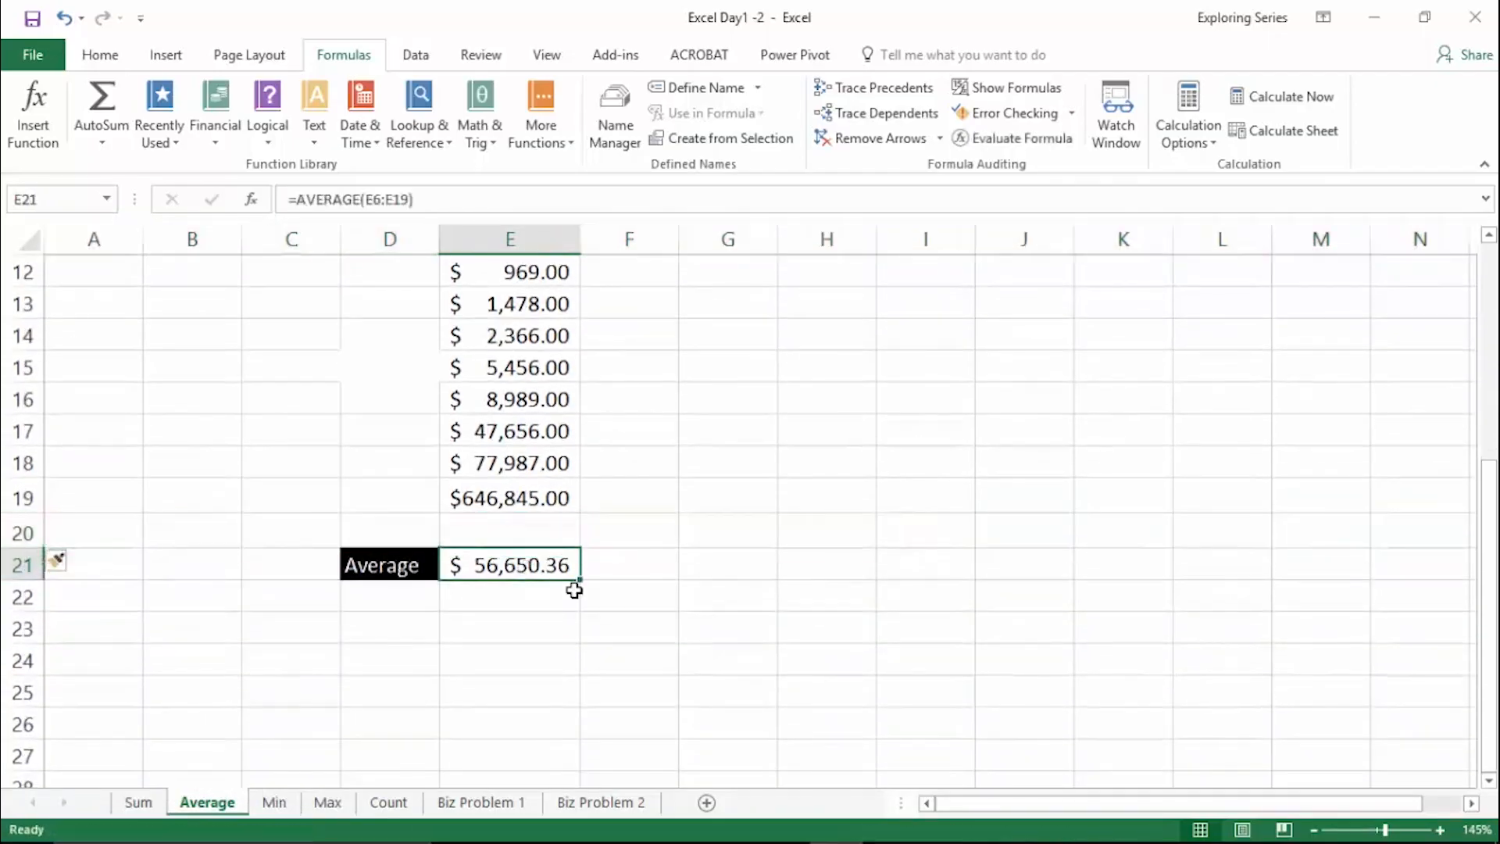
{"action": "key", "text": "Delete"}
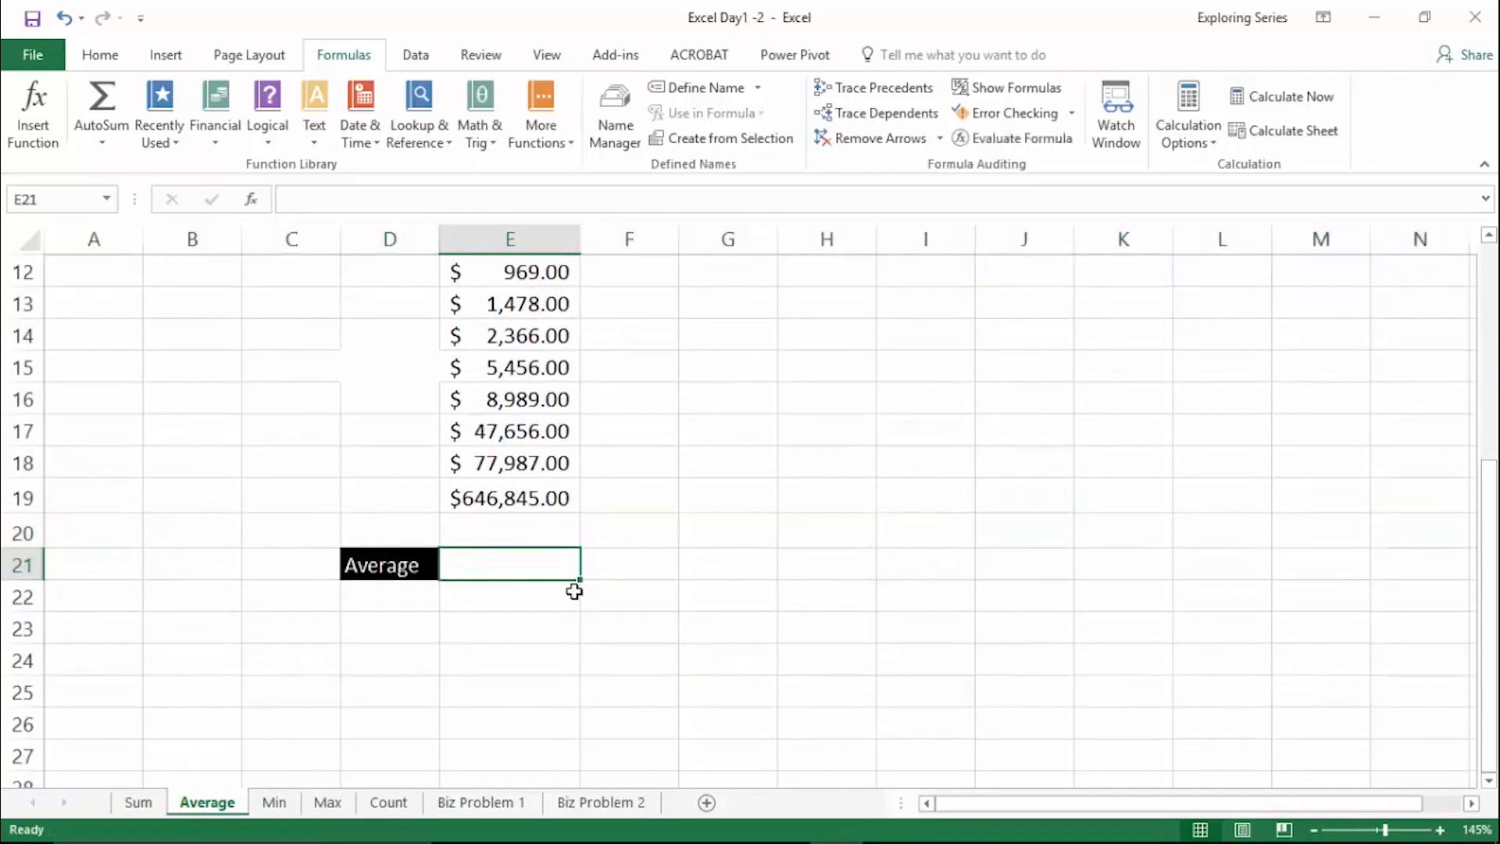
- Enter 0 in the empty cell J15, delete it again, and select the blank cell E20
{"action": "scroll", "coordinate": [574, 591], "scroll_direction": "up", "scroll_amount": 1}
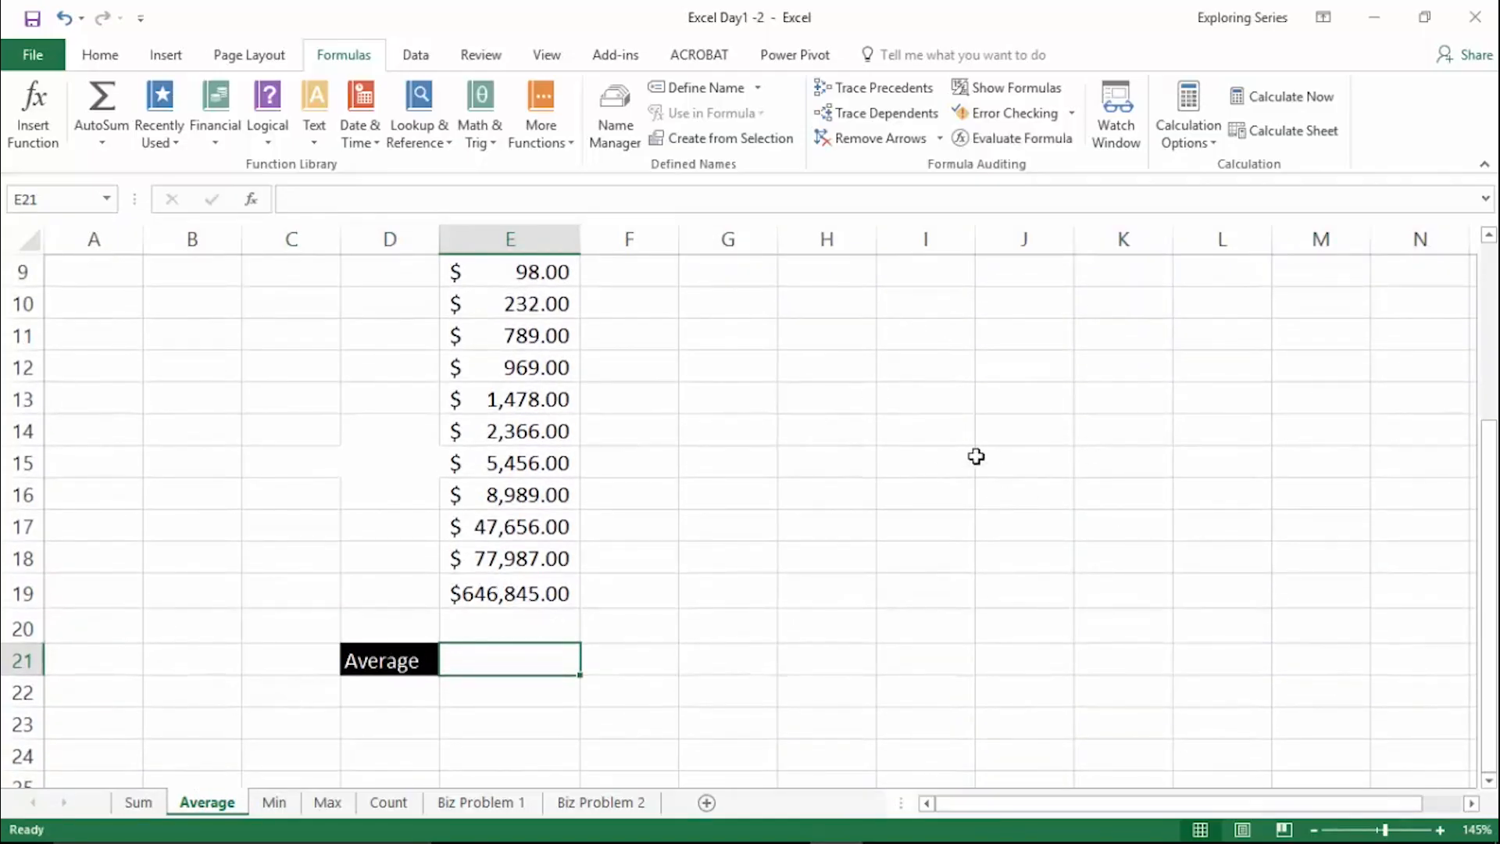
{"action": "left_click", "coordinate": [1017, 456]}
{"action": "key", "text": "F2"}
{"action": "type", "text": "0"}
{"action": "key", "text": "Return"}
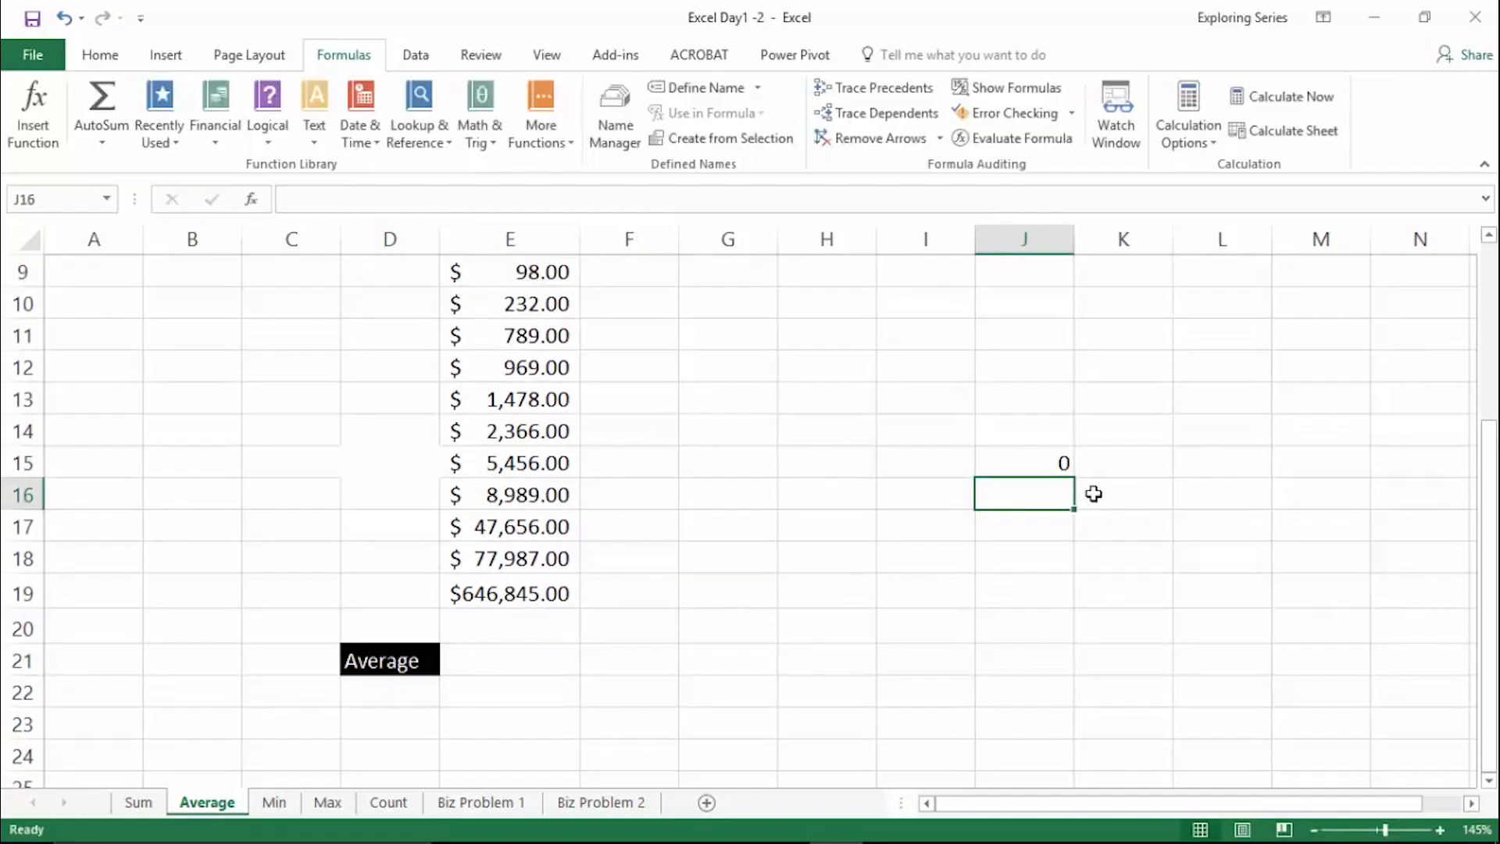
{"action": "key", "text": "Up"}
{"action": "key", "text": "Delete"}
{"action": "left_click", "coordinate": [570, 619]}
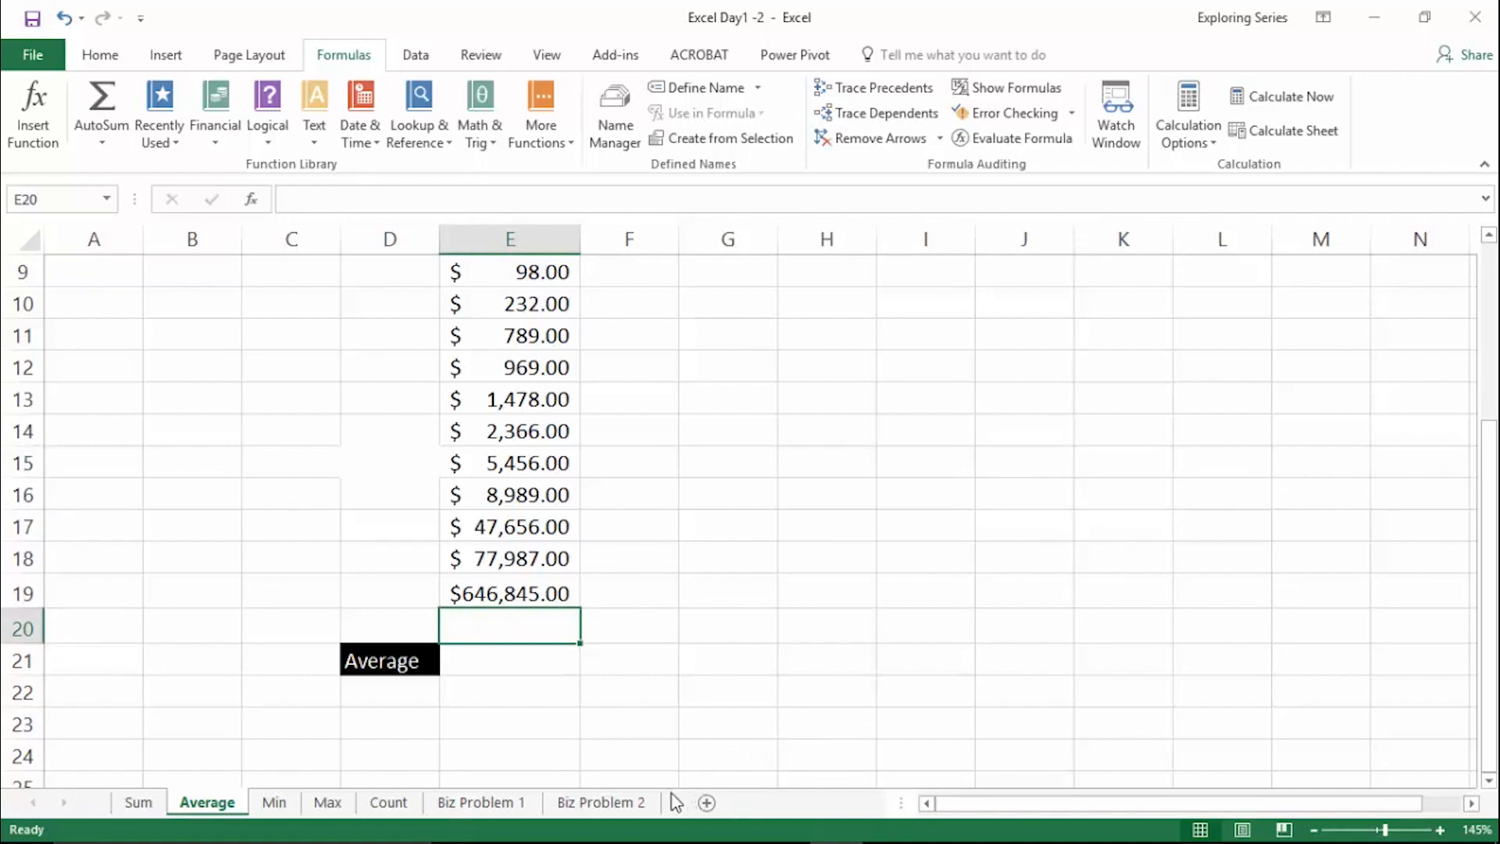
- Select cell E21 beside the Average label and fit the width of column E to its contents
{"action": "left_click", "coordinate": [553, 670]}
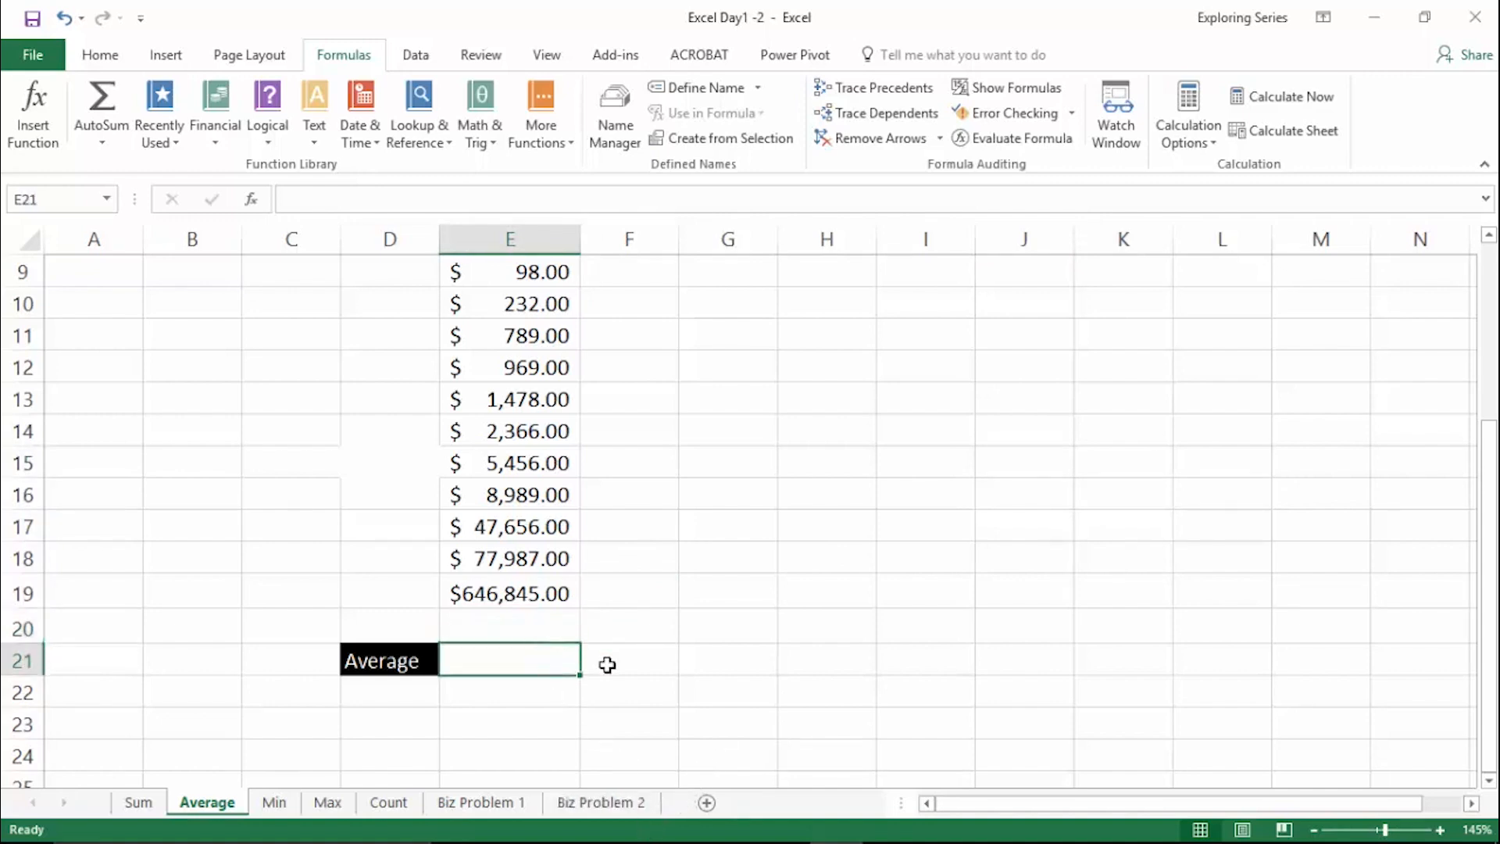
{"action": "scroll", "coordinate": [865, 633], "scroll_direction": "down", "scroll_amount": 1, "text": "ctrl"}
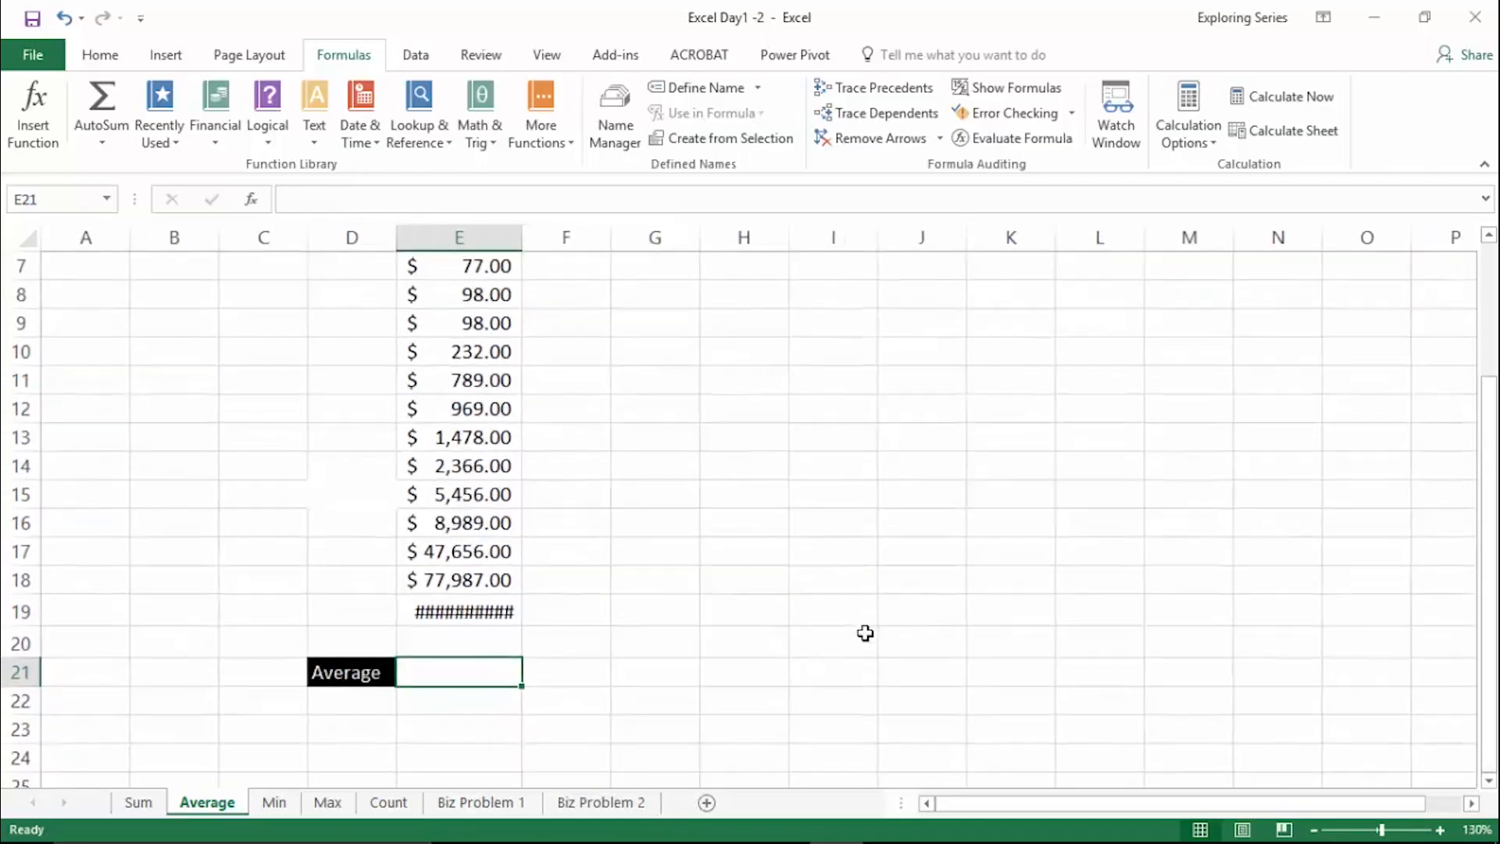
{"action": "double_click", "coordinate": [522, 236]}
{"action": "scroll", "coordinate": [764, 469], "scroll_direction": "up", "scroll_amount": 1}
{"action": "scroll", "coordinate": [764, 457], "scroll_direction": "down", "scroll_amount": 1}
{"action": "scroll", "coordinate": [758, 451], "scroll_direction": "up", "scroll_amount": 1}
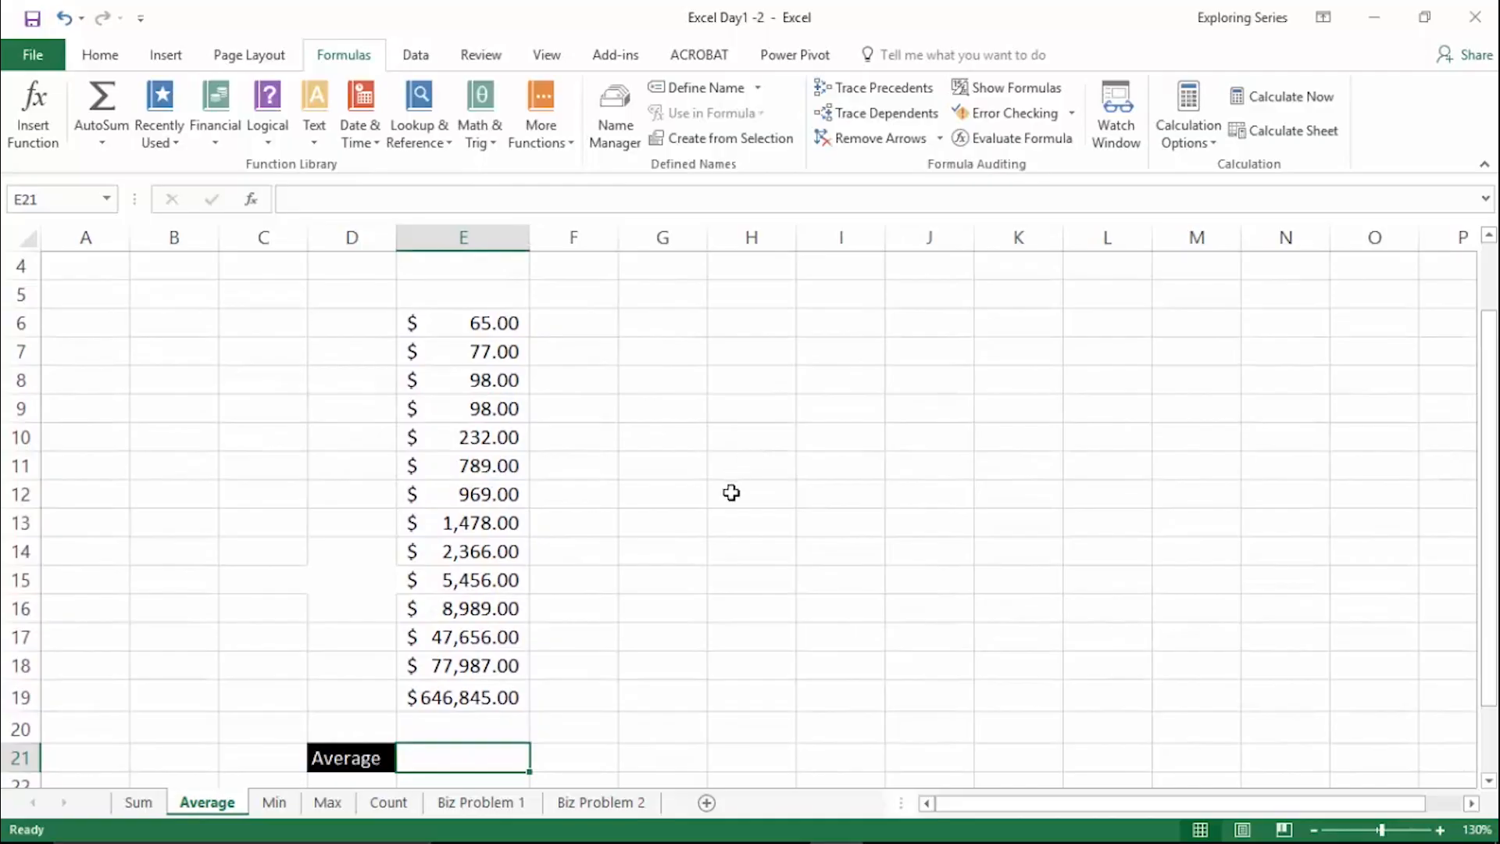
- Try AutoSum's Sum and Average functions on E6:E20 in cell E21, and clear the cell
{"action": "key", "text": "alt+equal"}
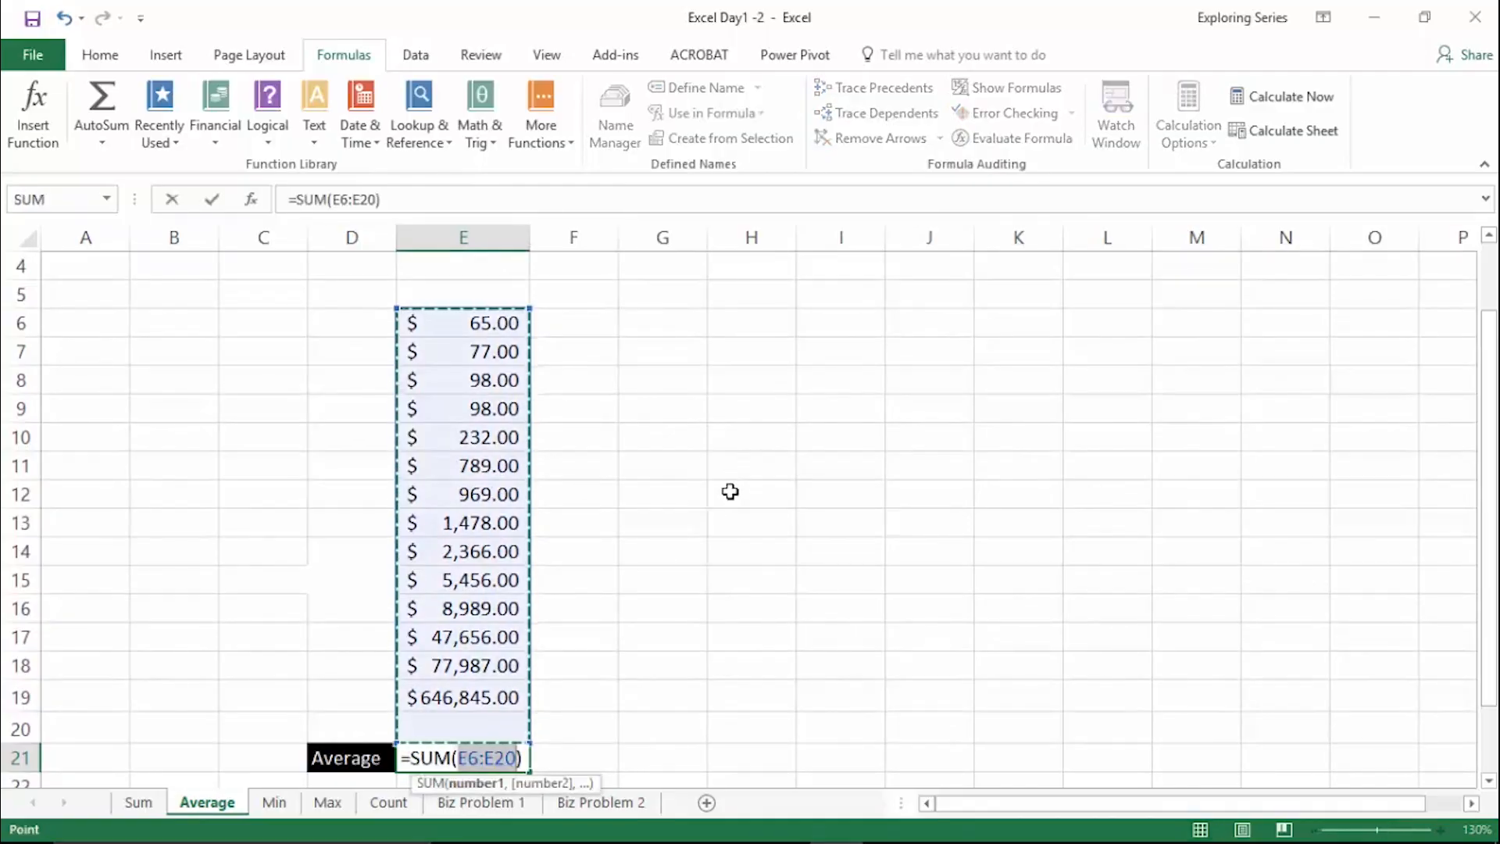
{"action": "left_click", "coordinate": [105, 125]}
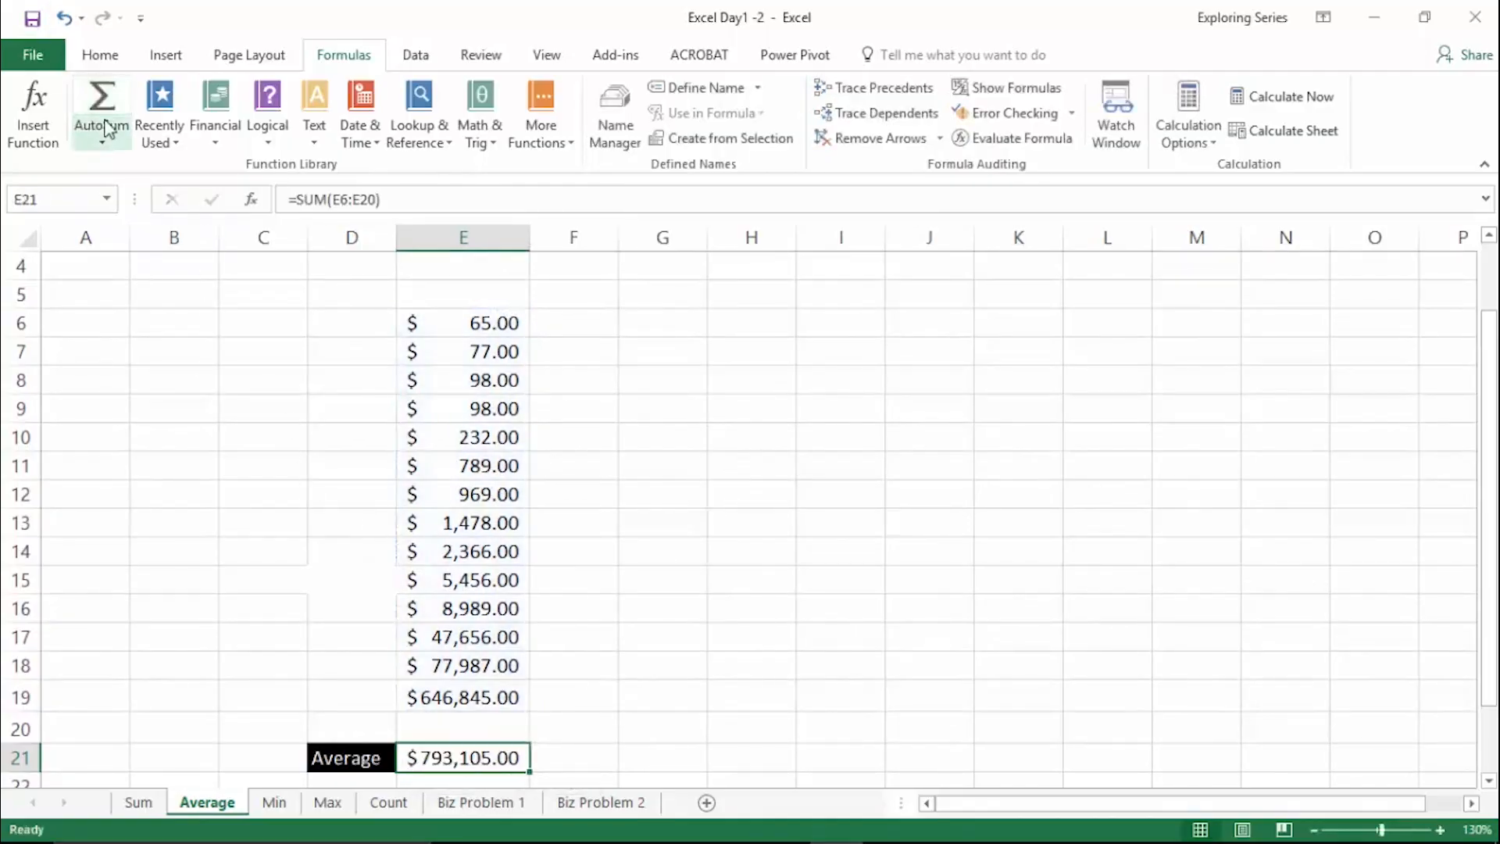
{"action": "left_click", "coordinate": [104, 142]}
{"action": "left_click", "coordinate": [115, 194]}
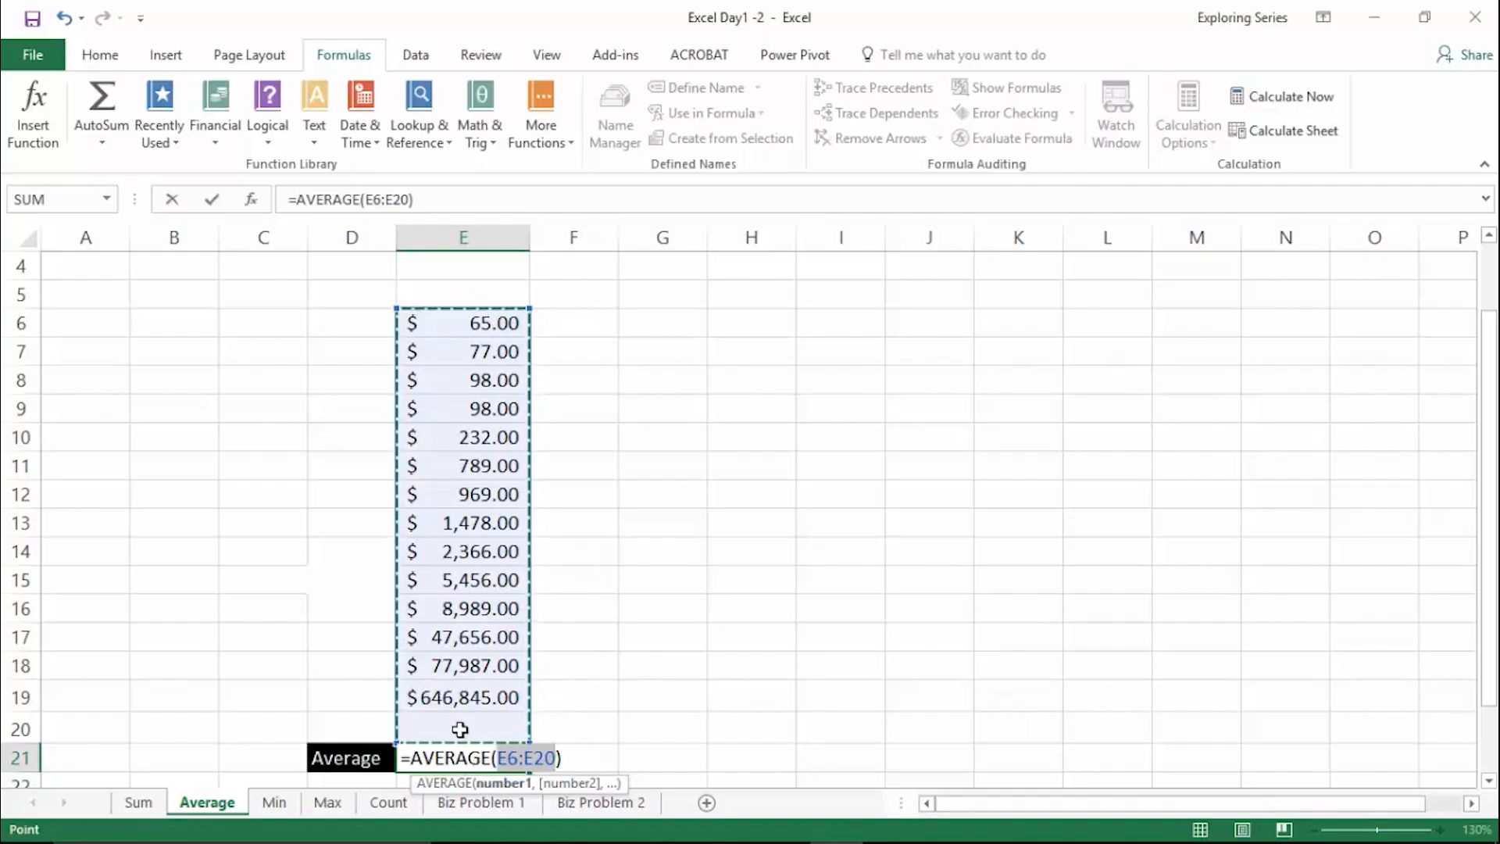
{"action": "key", "text": "ctrl+Return"}
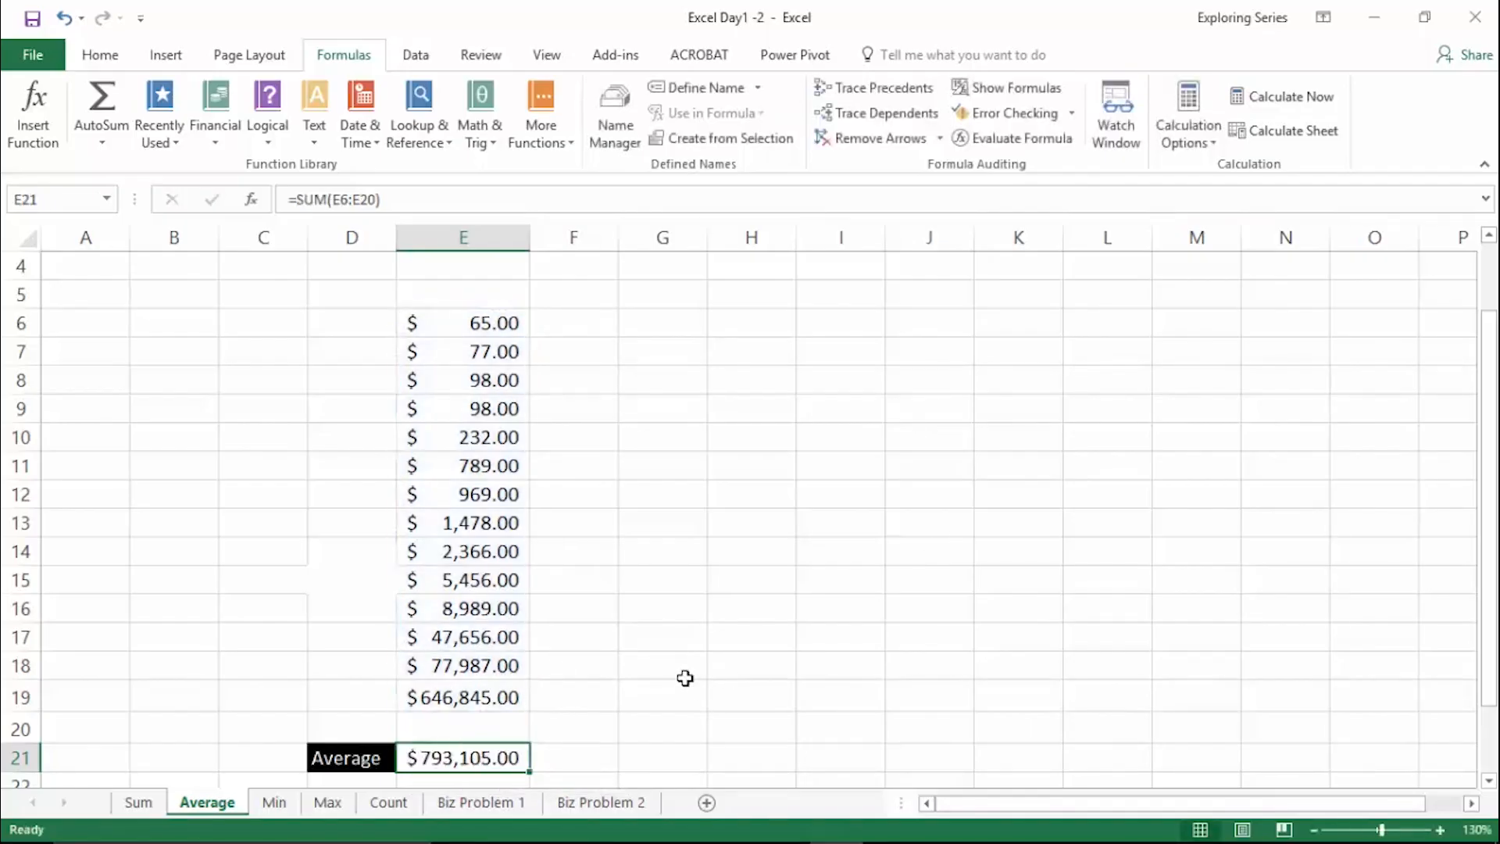
{"action": "key", "text": "Delete"}
- Open the Count worksheet and select column B, which holds the names
{"action": "left_click", "coordinate": [389, 803]}
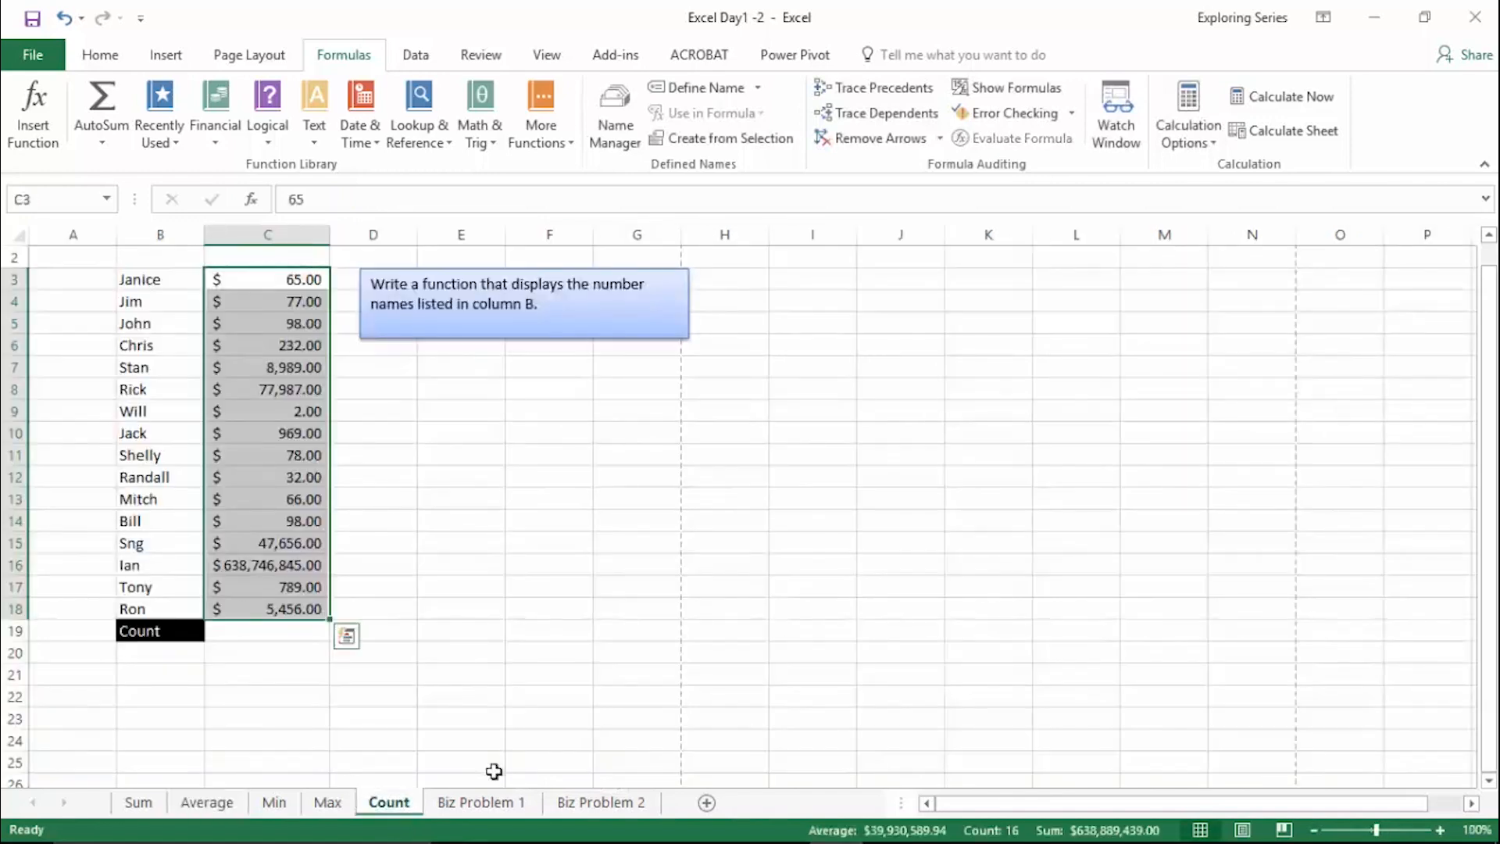
{"action": "left_click", "coordinate": [547, 695]}
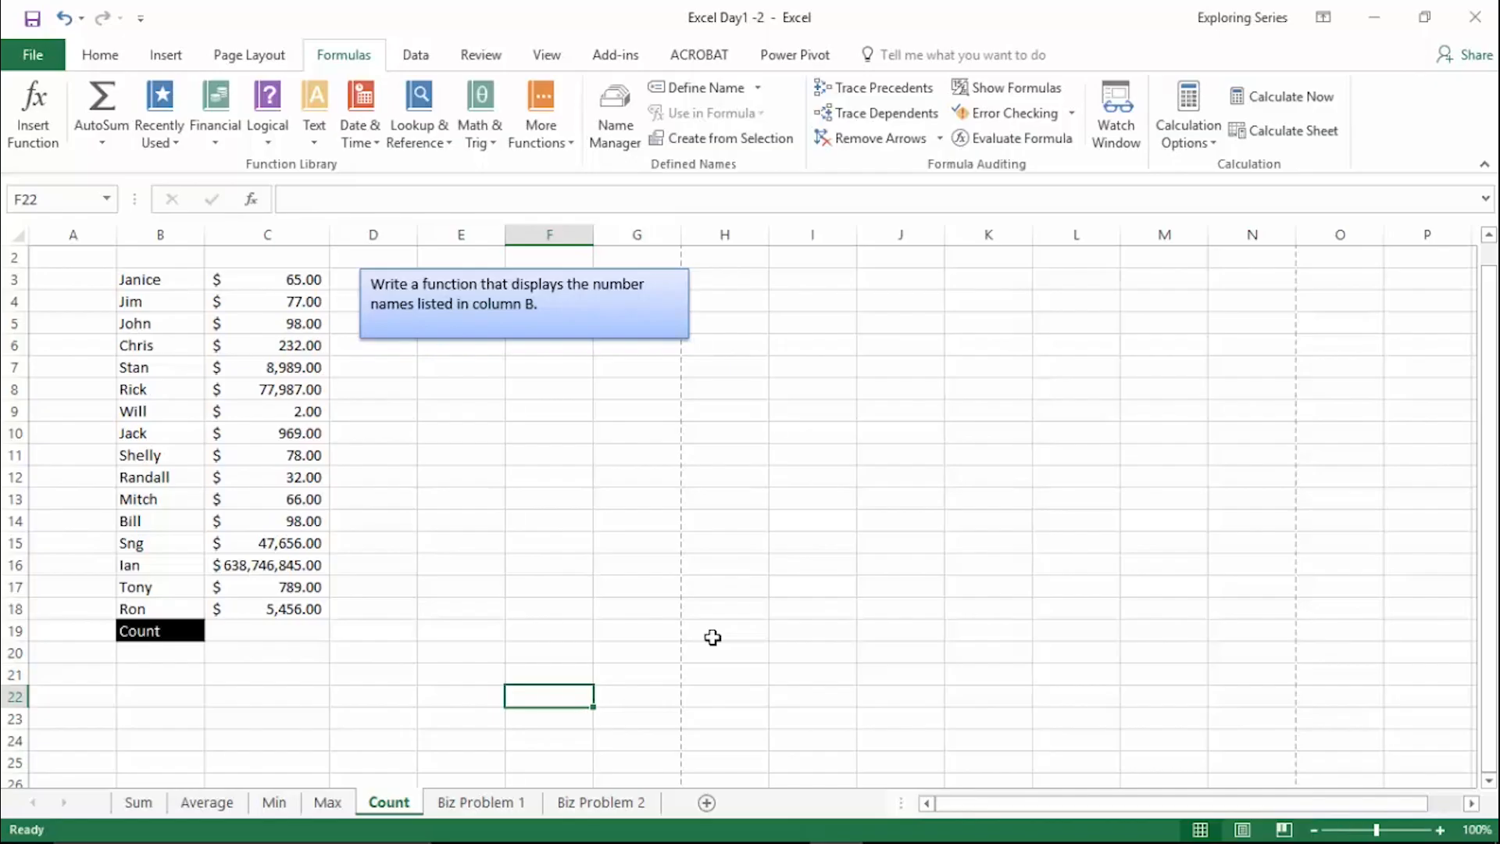
{"action": "left_click", "coordinate": [152, 234]}
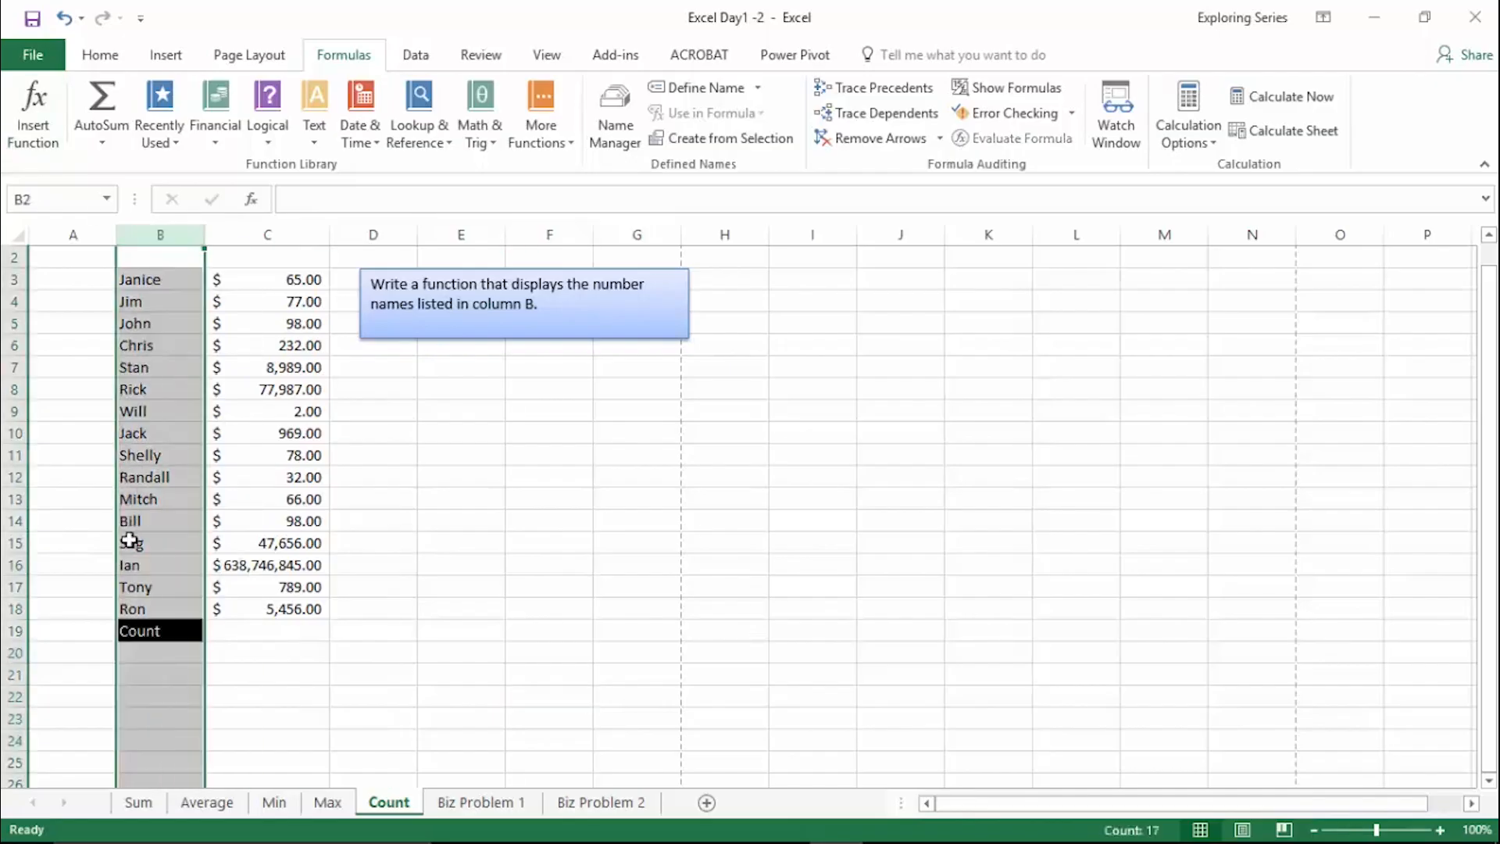
- Try counting the names with =COUNT(B3:B18) in cell C19, beside the Count label, and clear the cell
{"action": "left_click", "coordinate": [302, 638]}
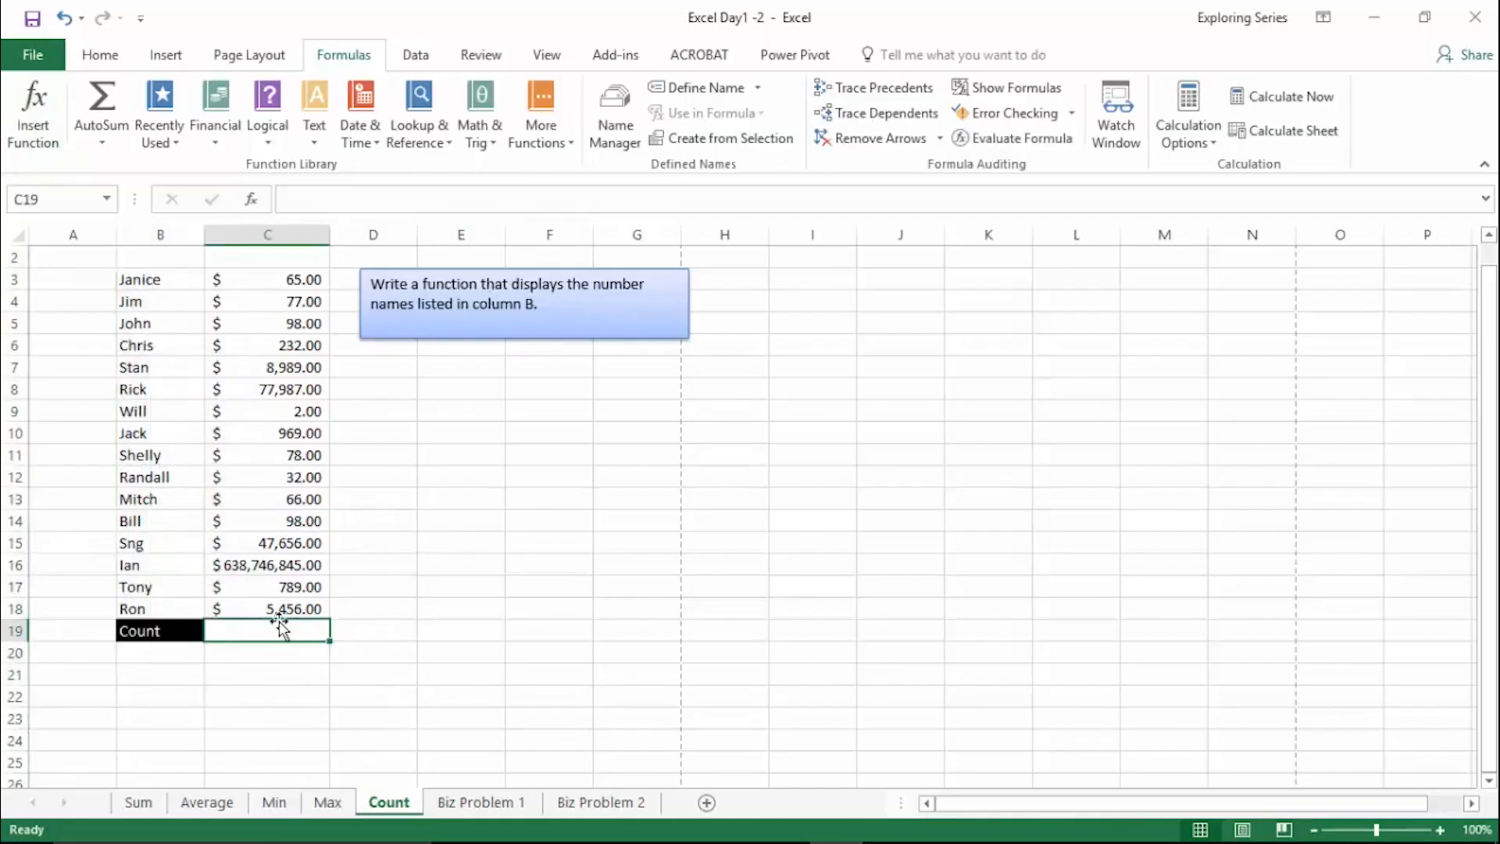
{"action": "type", "text": "=cuont"}
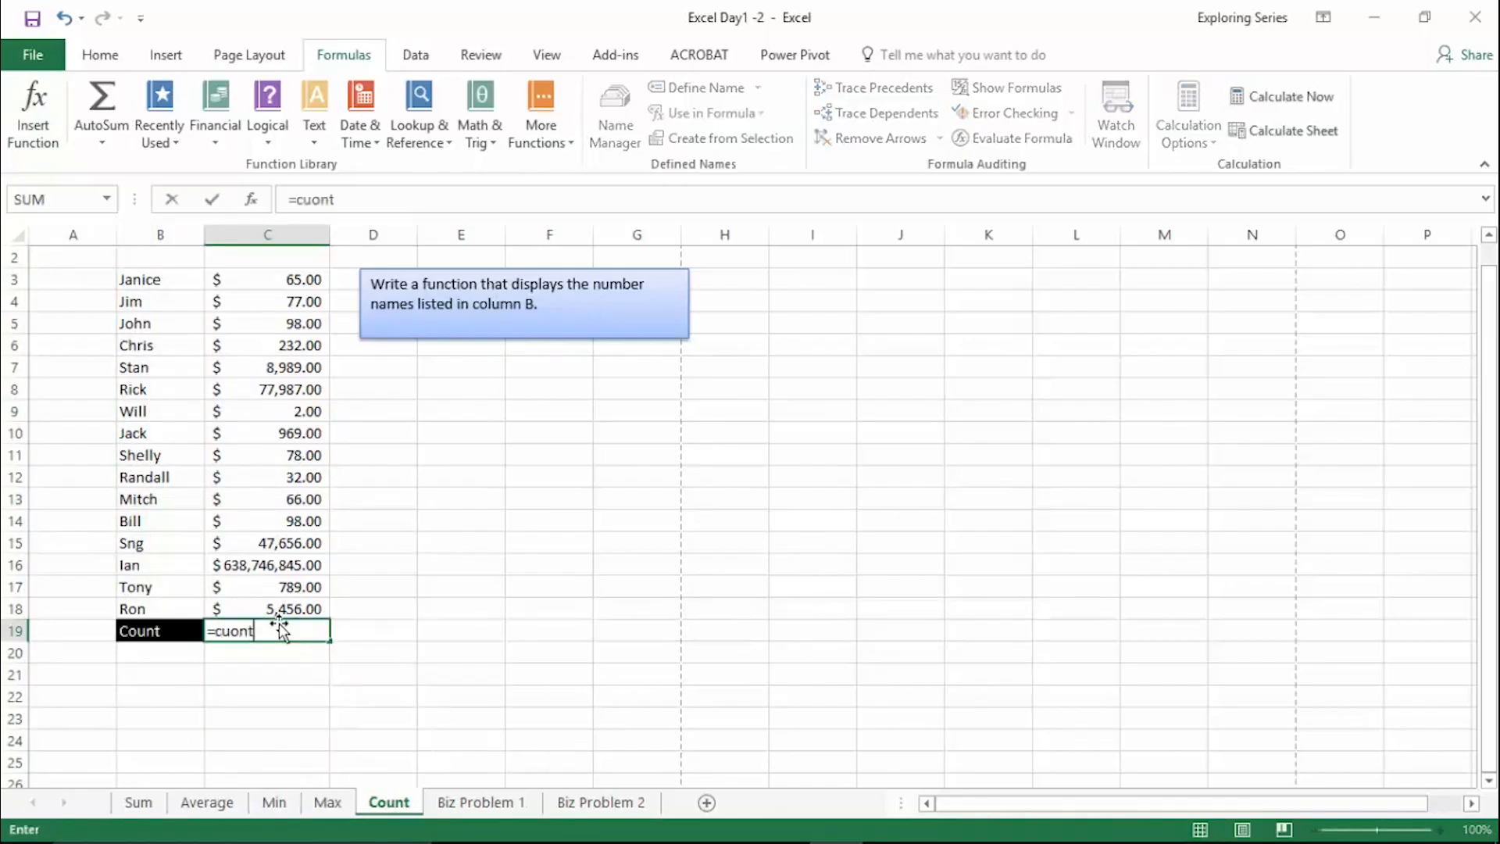
{"action": "key", "text": "BackSpace"}
{"action": "key", "text": "BackSpace"}
{"action": "type", "text": "ount"}
{"action": "key", "text": "Tab"}
{"action": "left_click_drag", "start_coordinate": [190, 279], "coordinate": [168, 612]}
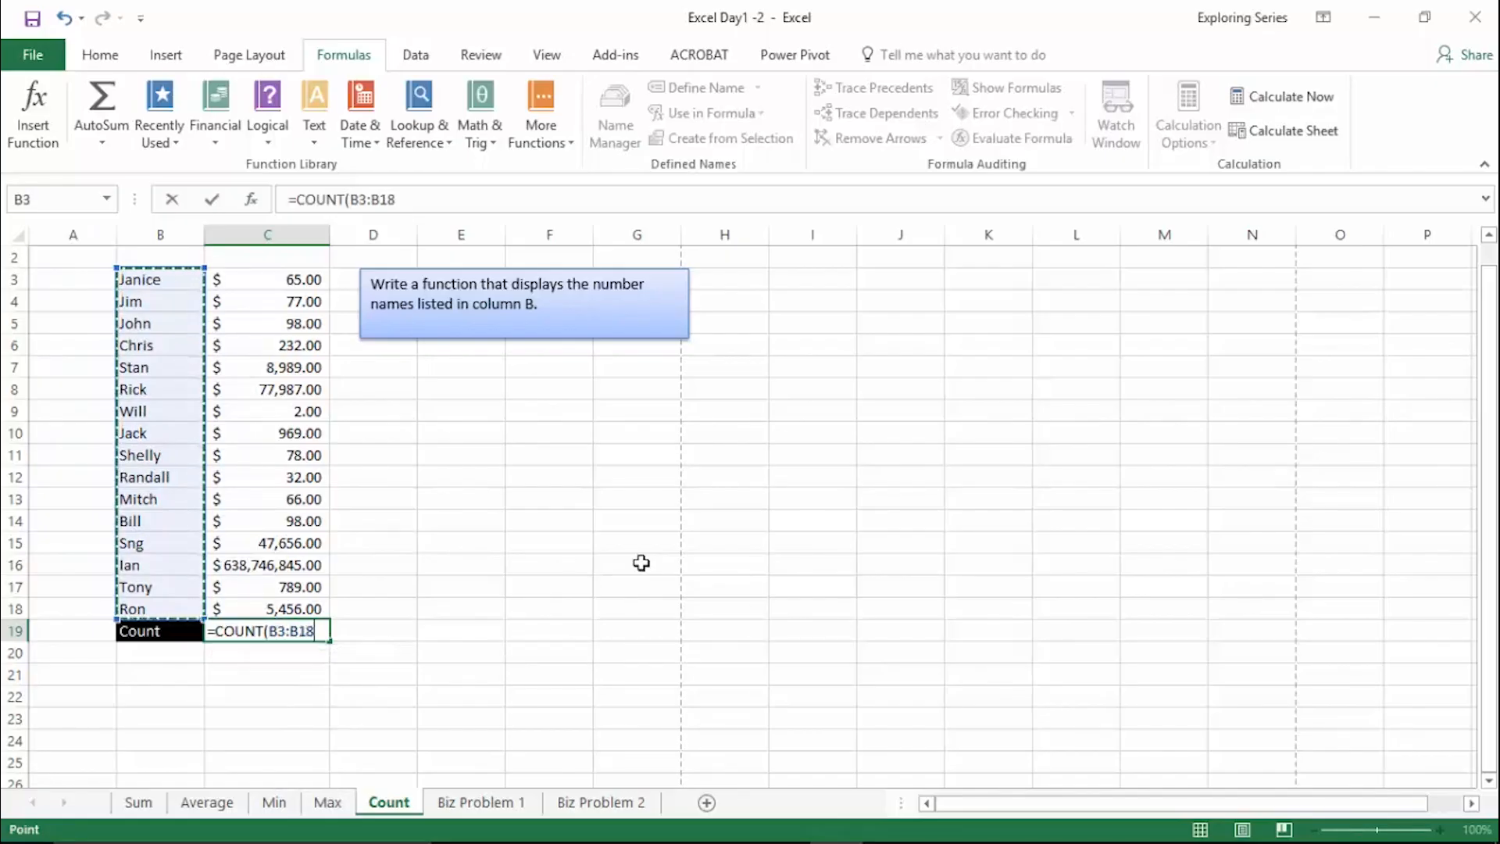
{"action": "key", "text": "Return"}
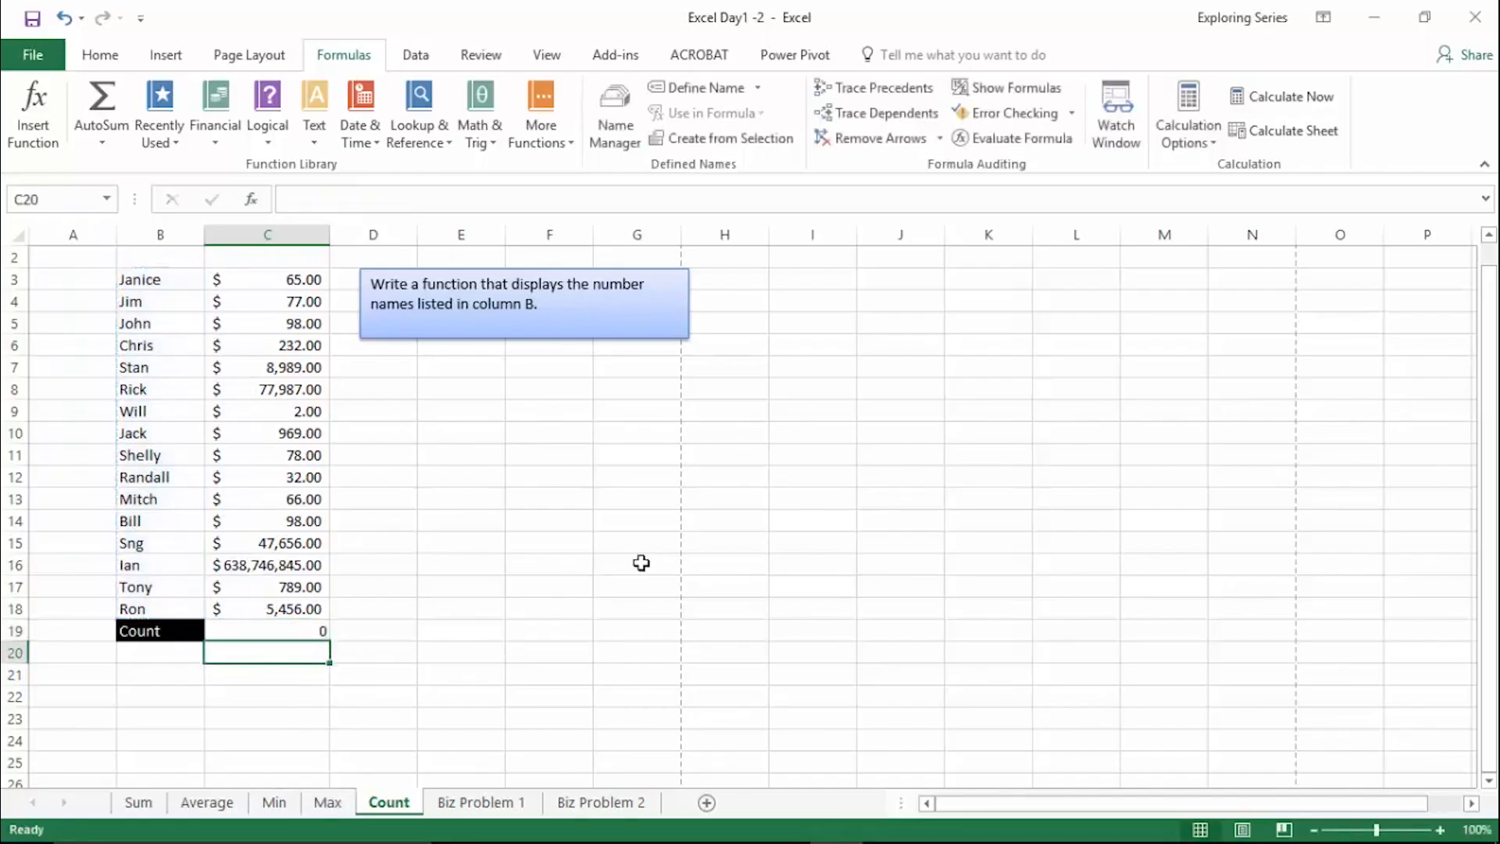
{"action": "key", "text": "Up"}
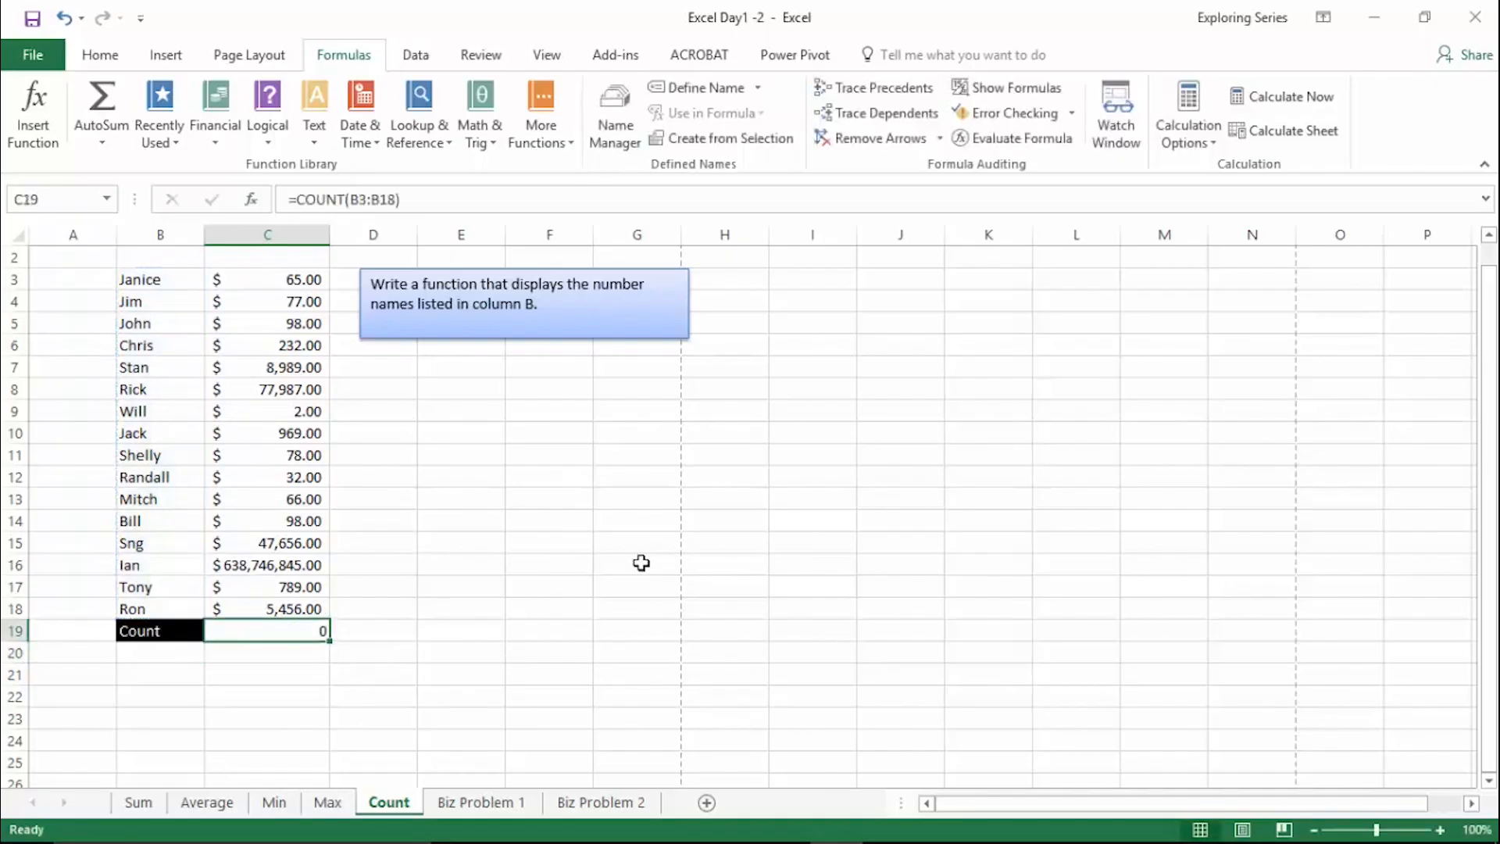
{"action": "key", "text": "Delete"}
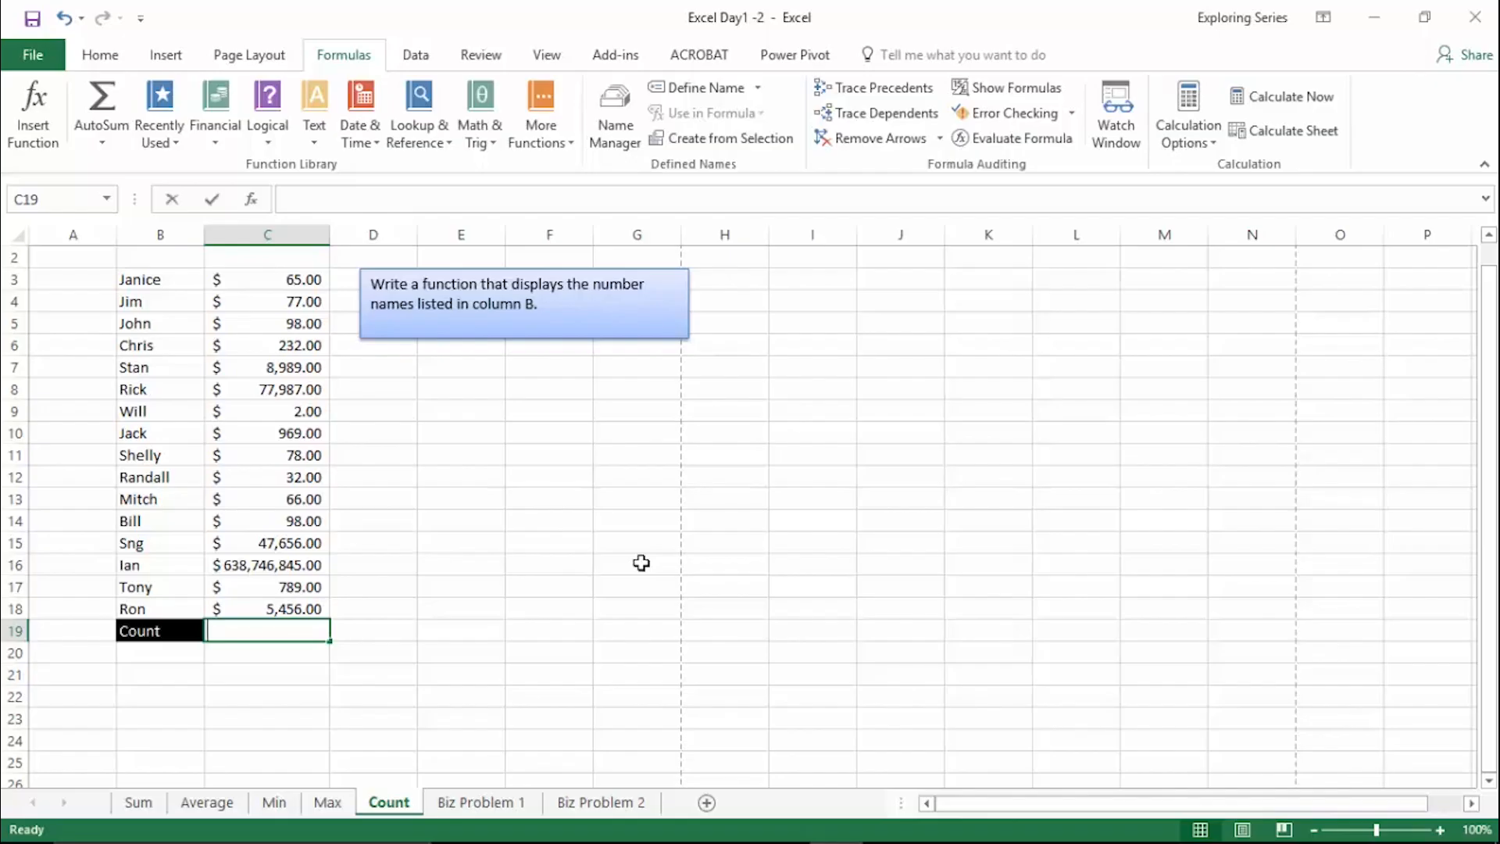
- Try counting the dollar amounts with =COUNT(C3:C18) in cell C19, and clear the cell
{"action": "type", "text": "="}
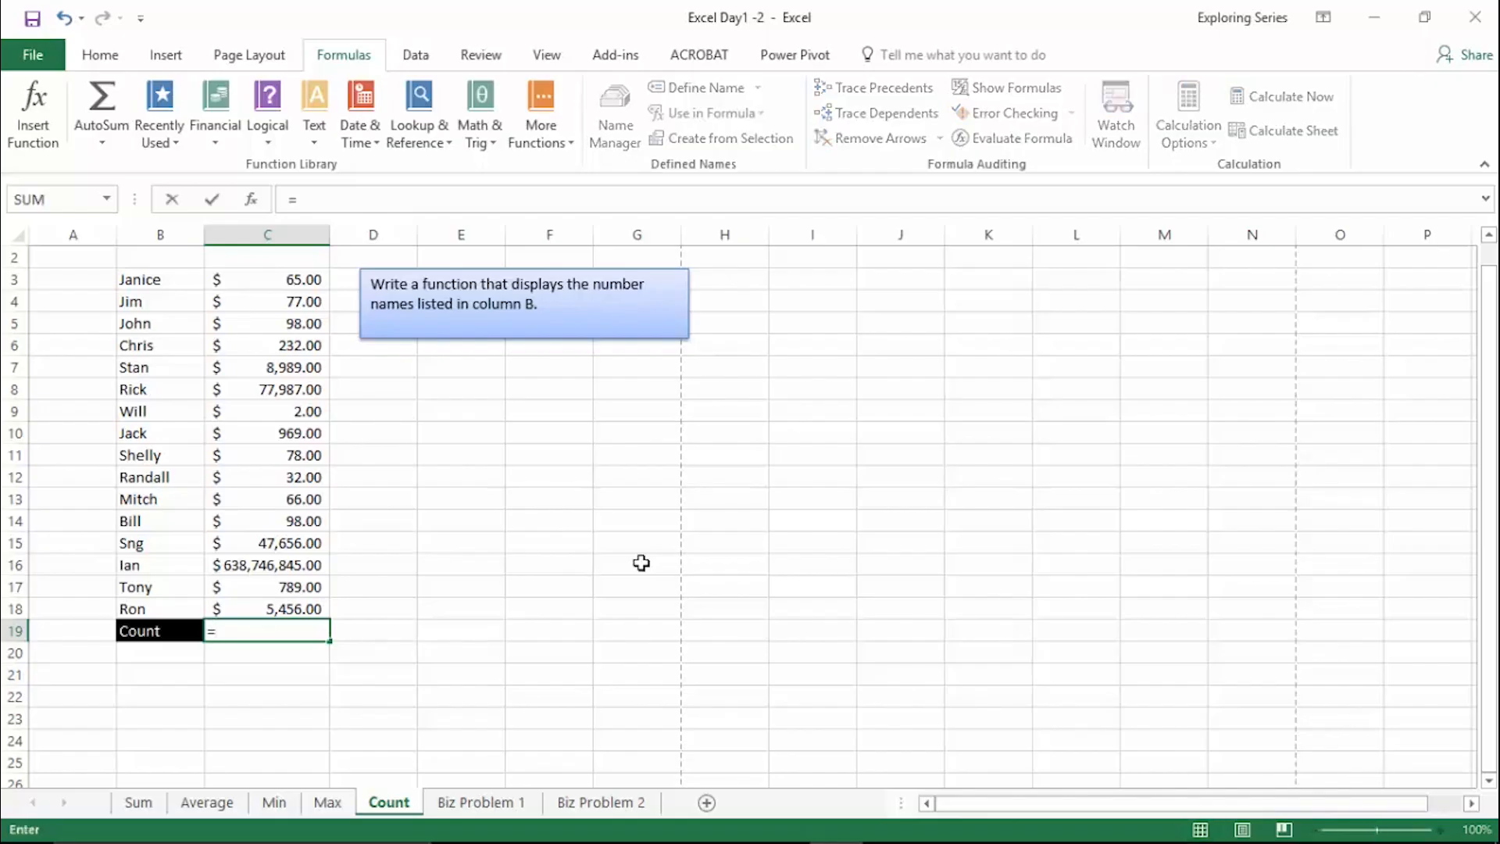
{"action": "type", "text": "count"}
{"action": "key", "text": "Tab"}
{"action": "left_click_drag", "start_coordinate": [261, 272], "coordinate": [312, 606]}
{"action": "key", "text": "Return"}
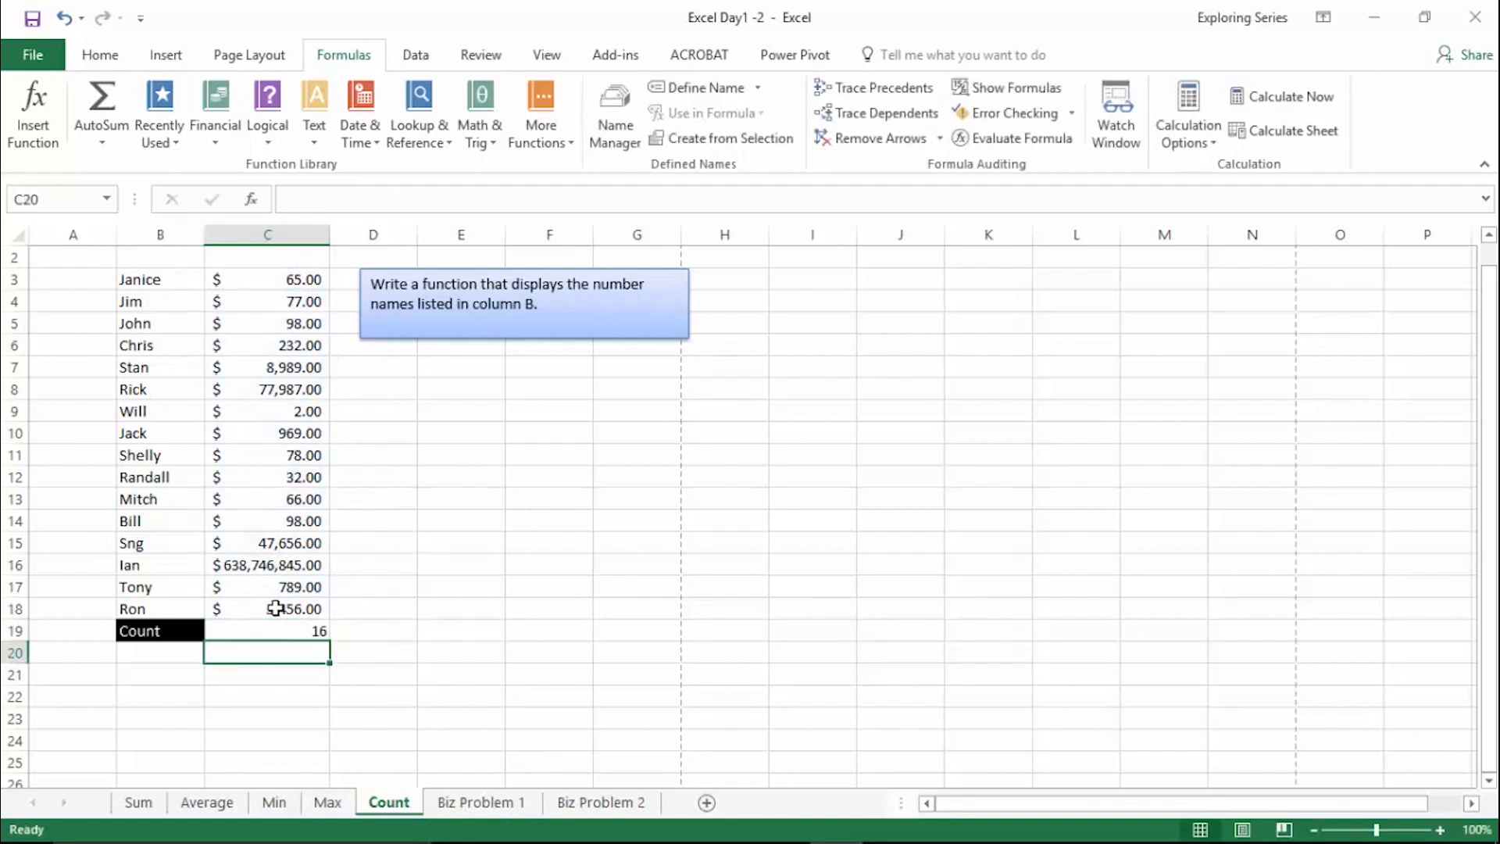
{"action": "key", "text": "Up"}
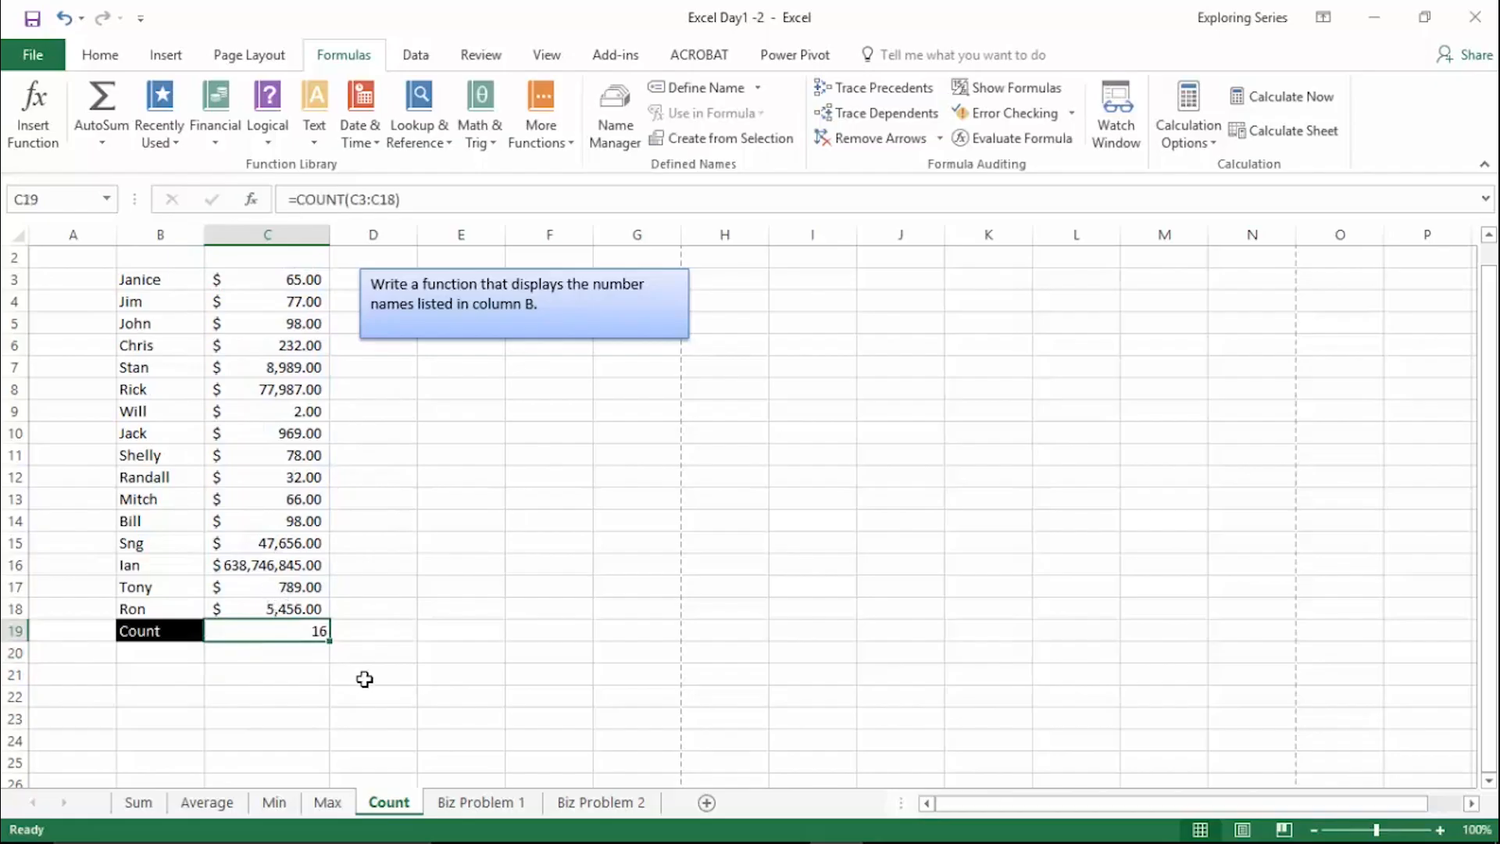
{"action": "key", "text": "Delete"}
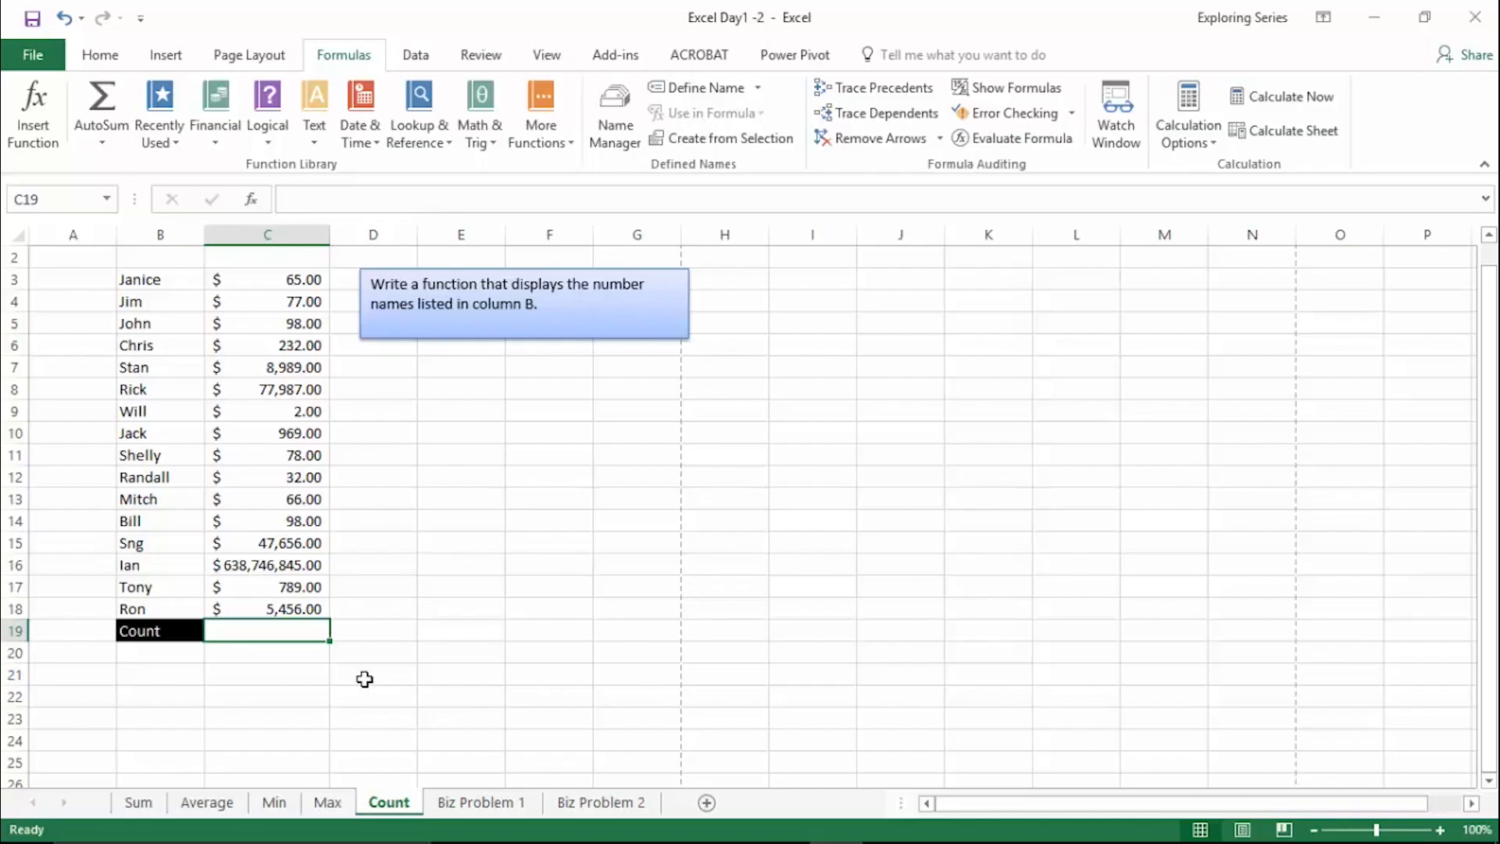
- Count the names in column B by entering =COUNTA(B3:B18) in cell C19
{"action": "type", "text": "=count"}
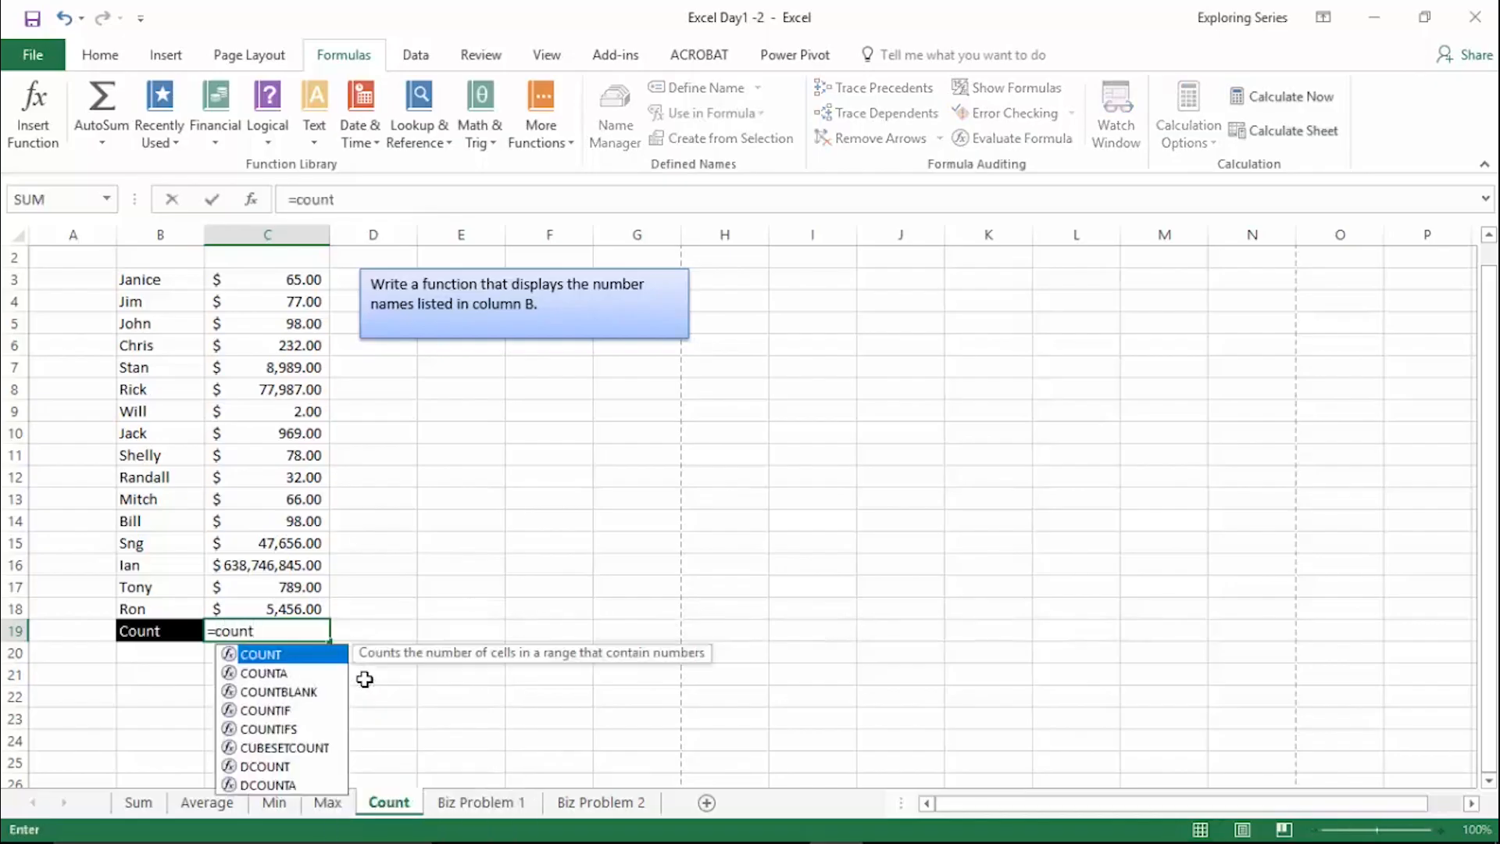
{"action": "key", "text": "Down"}
{"action": "key", "text": "Tab"}
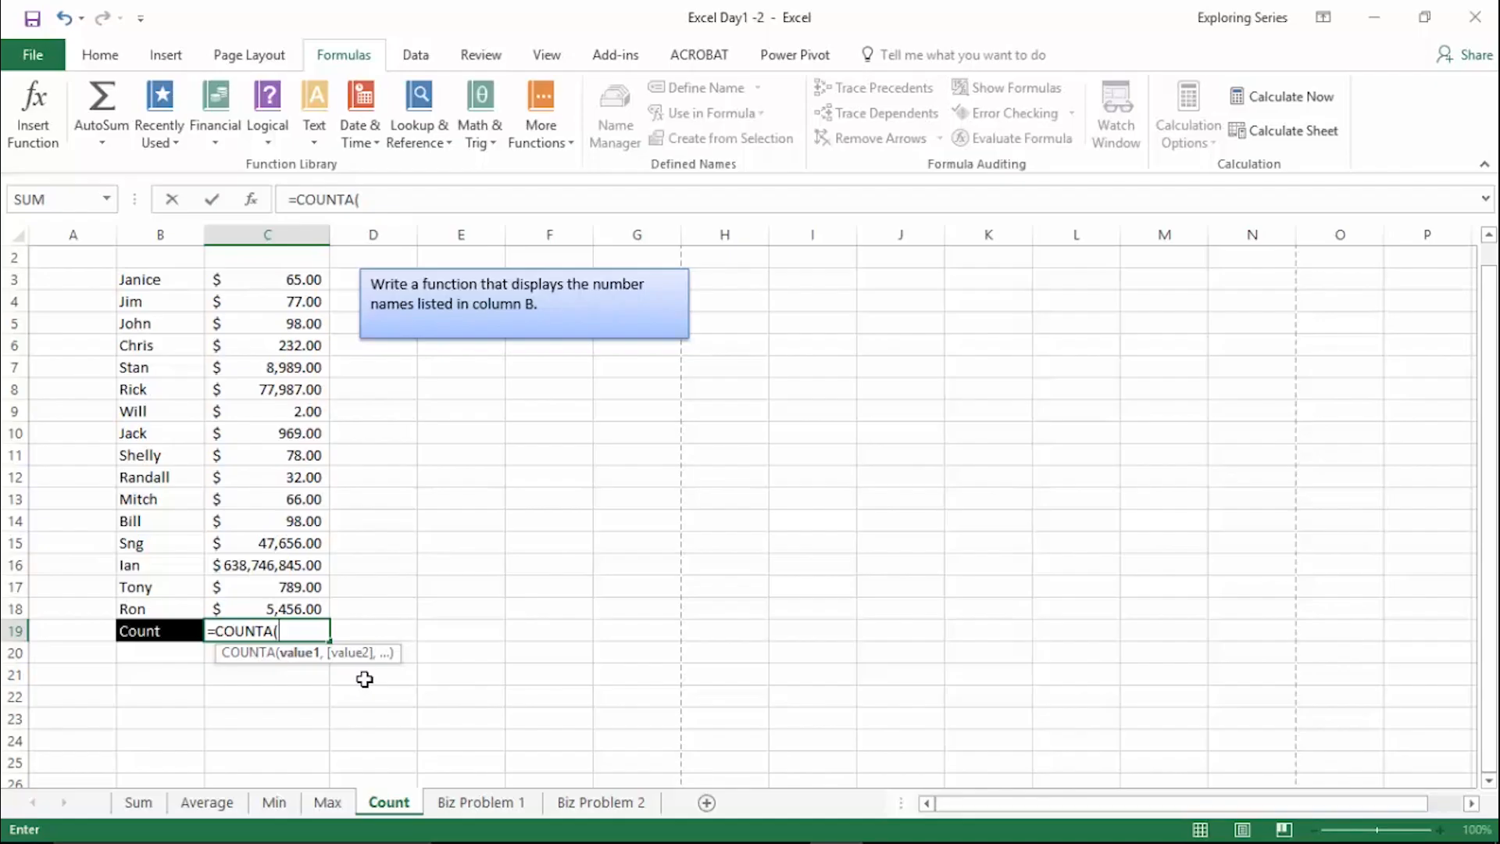
{"action": "left_click", "coordinate": [158, 276]}
{"action": "left_click_drag", "start_coordinate": [158, 277], "coordinate": [152, 614]}
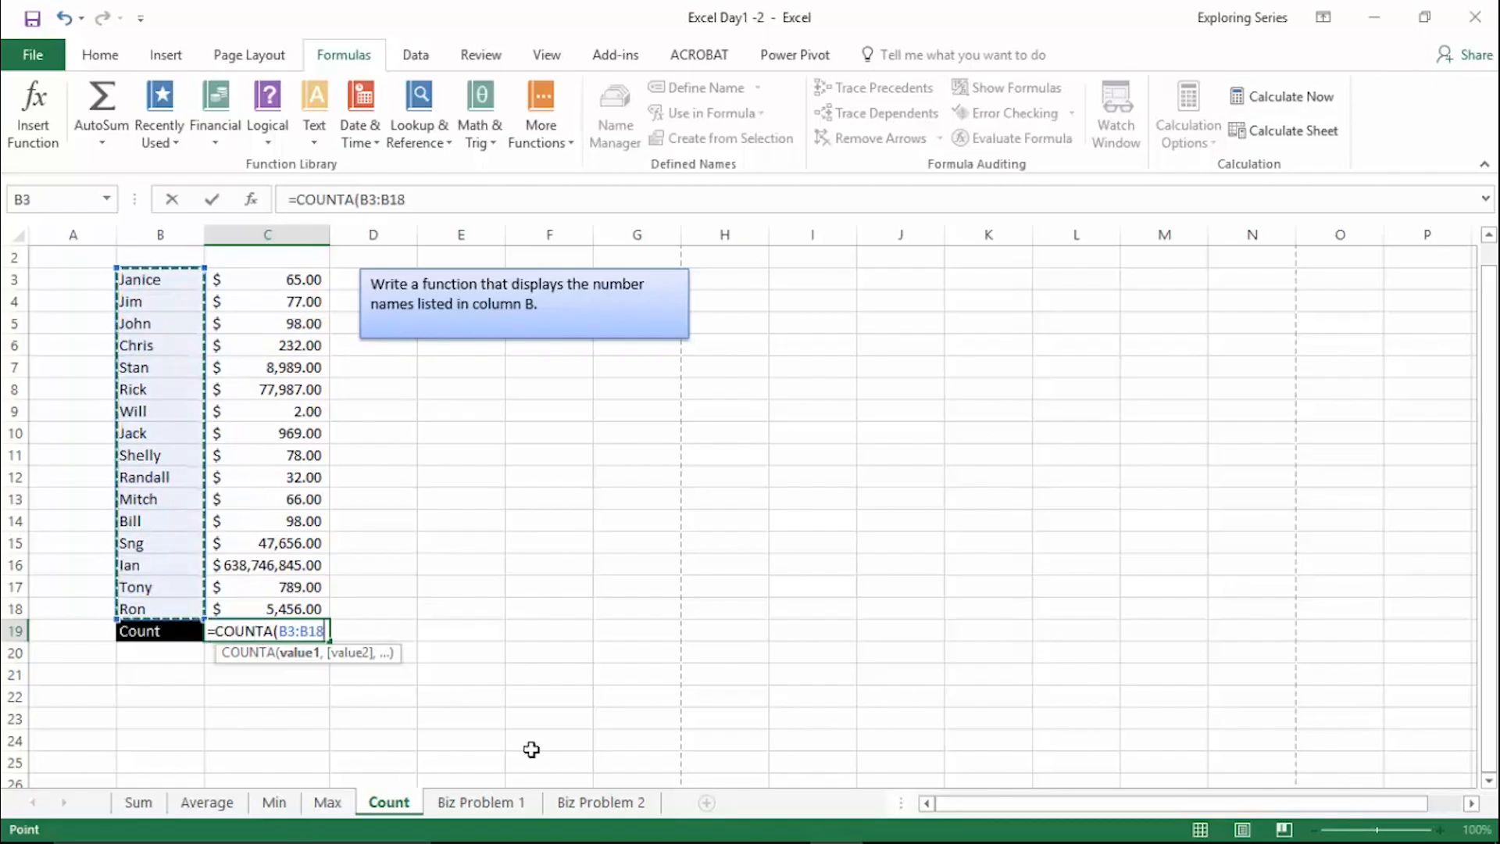
{"action": "type", "text": ")"}
{"action": "key", "text": "Return"}
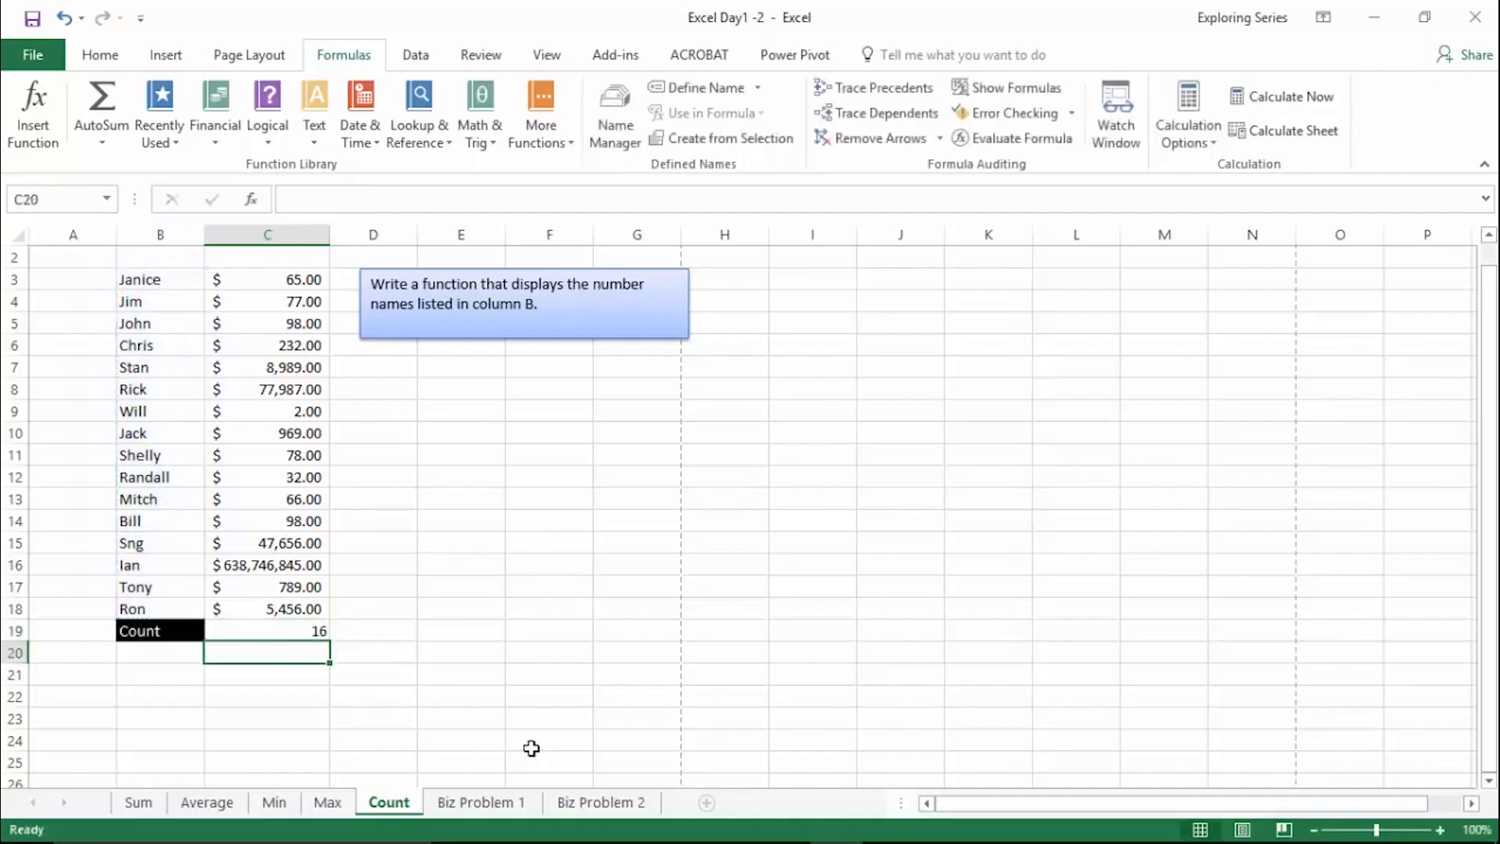